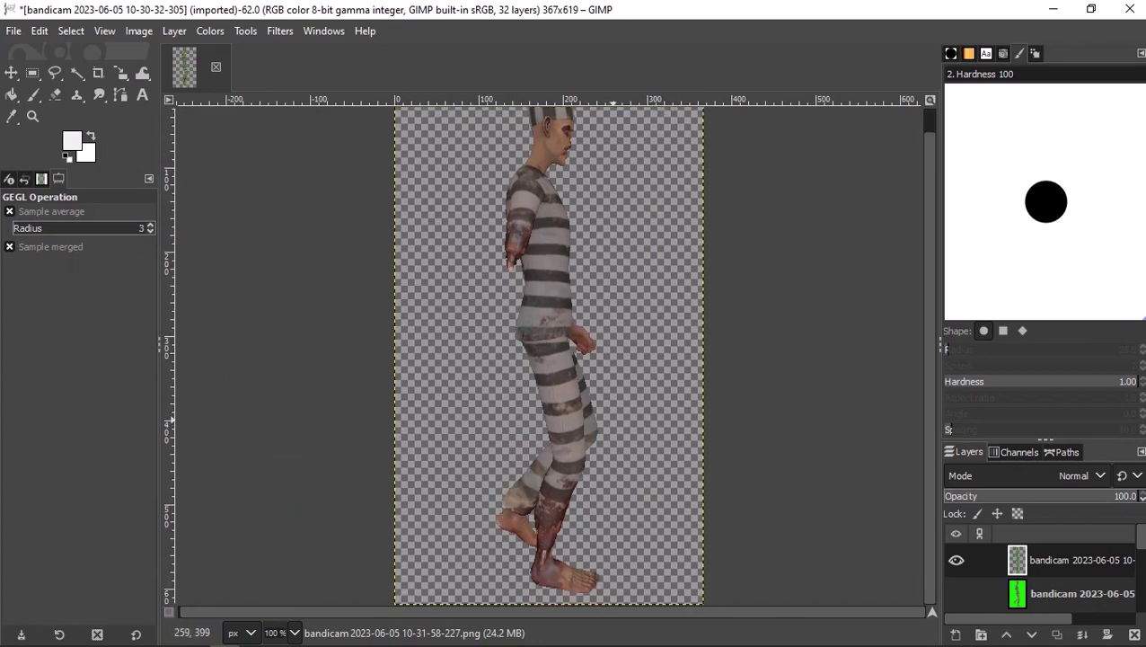
pyautogui.scroll(1, 614, 420)
pyautogui.scroll(-1, 614, 419)
pyautogui.click(957, 560)
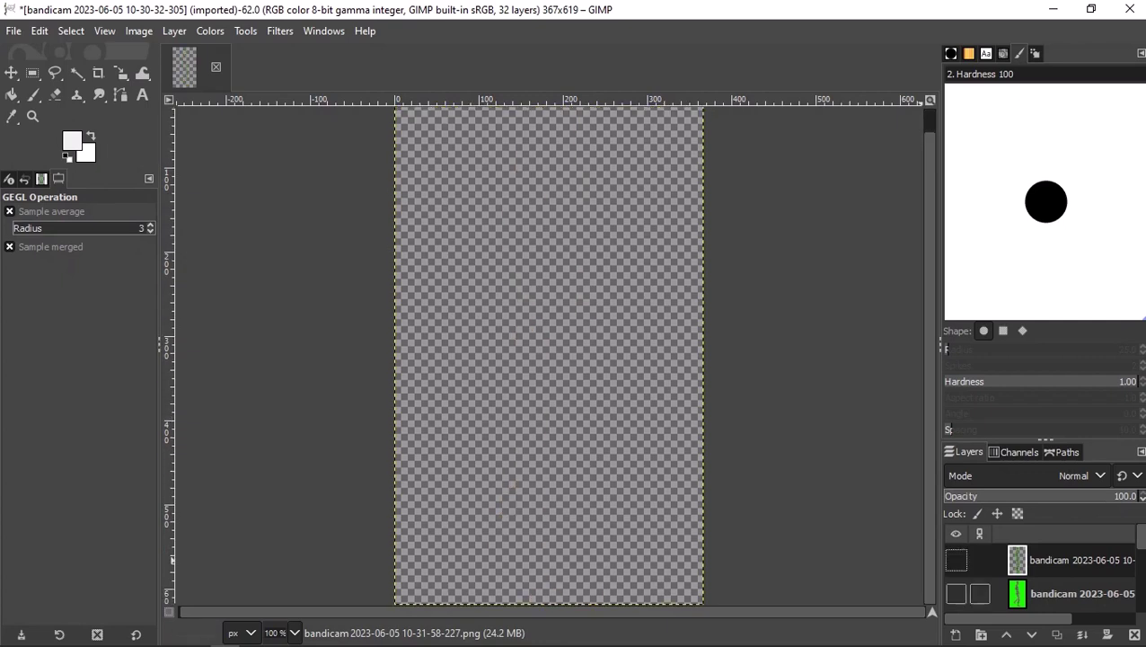
pyautogui.click(1018, 594)
pyautogui.click(957, 594)
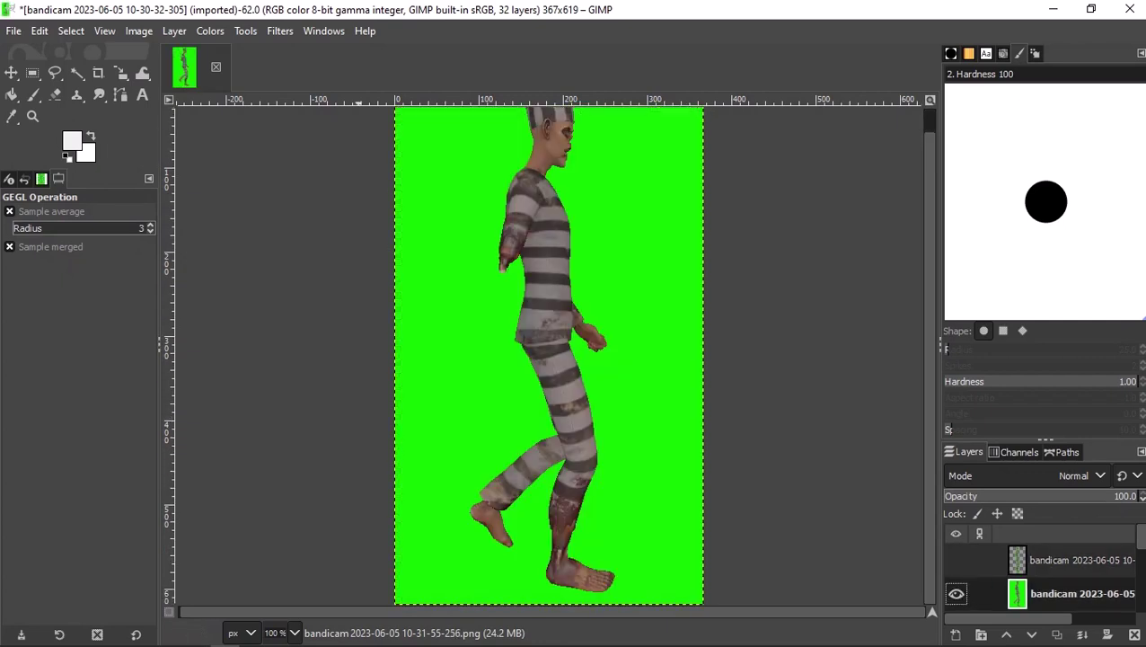
pyautogui.click(279, 30)
pyautogui.click(328, 49)
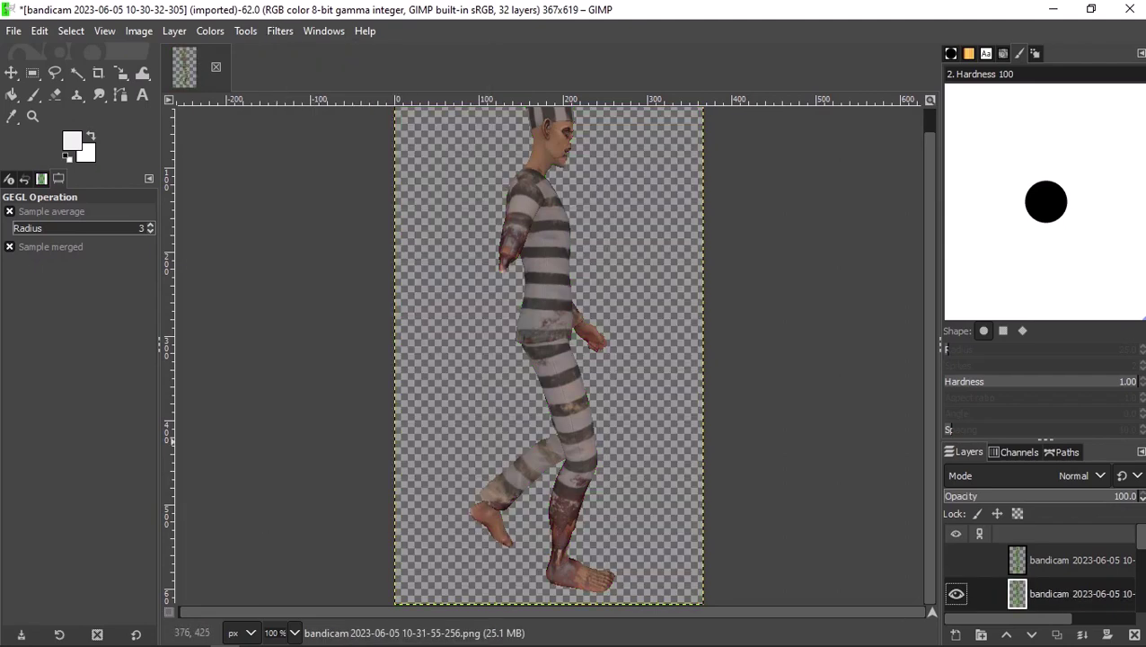
pyautogui.click(957, 594)
pyautogui.scroll(-1, 957, 593)
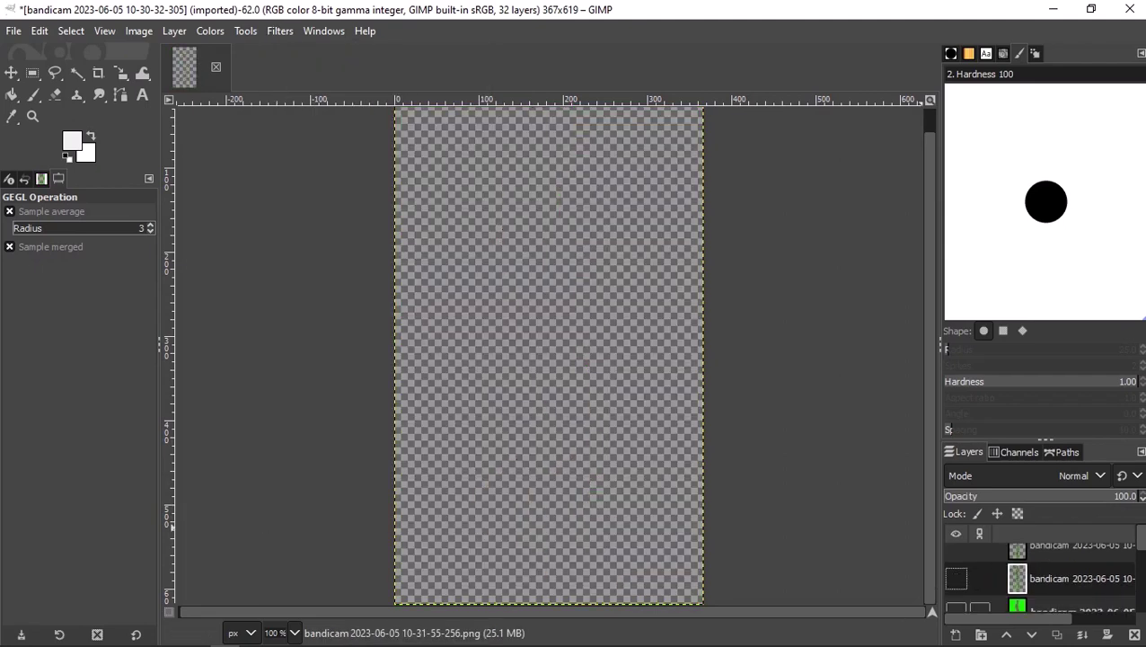
pyautogui.click(1047, 607)
pyautogui.scroll(-1, 957, 593)
pyautogui.click(956, 580)
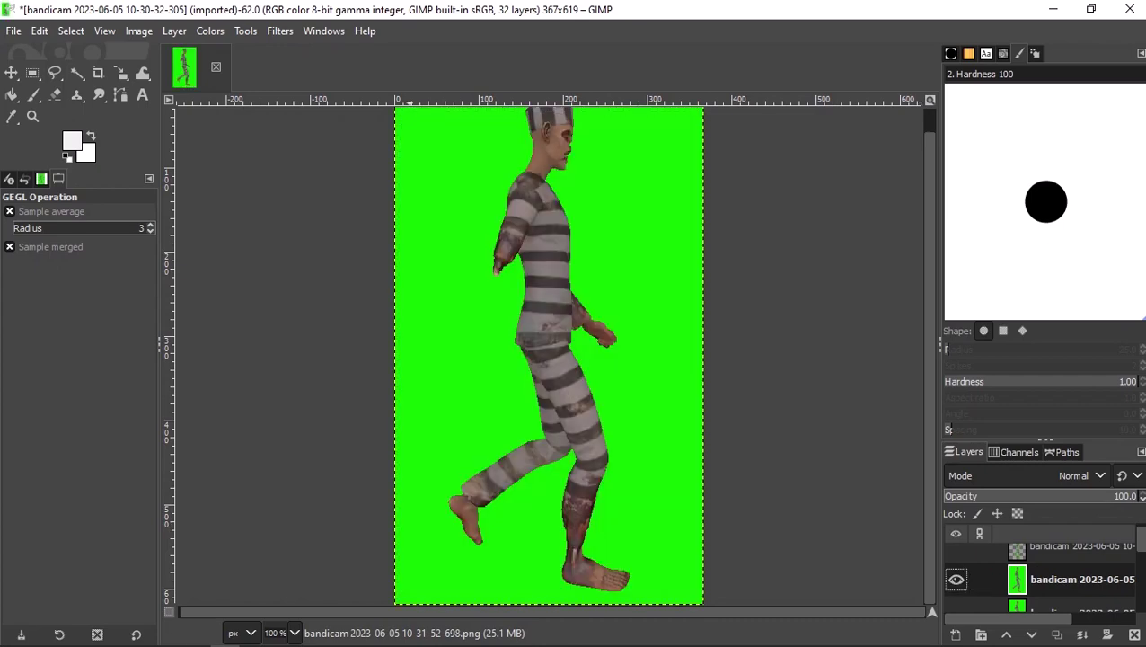
pyautogui.click(280, 32)
pyautogui.click(328, 55)
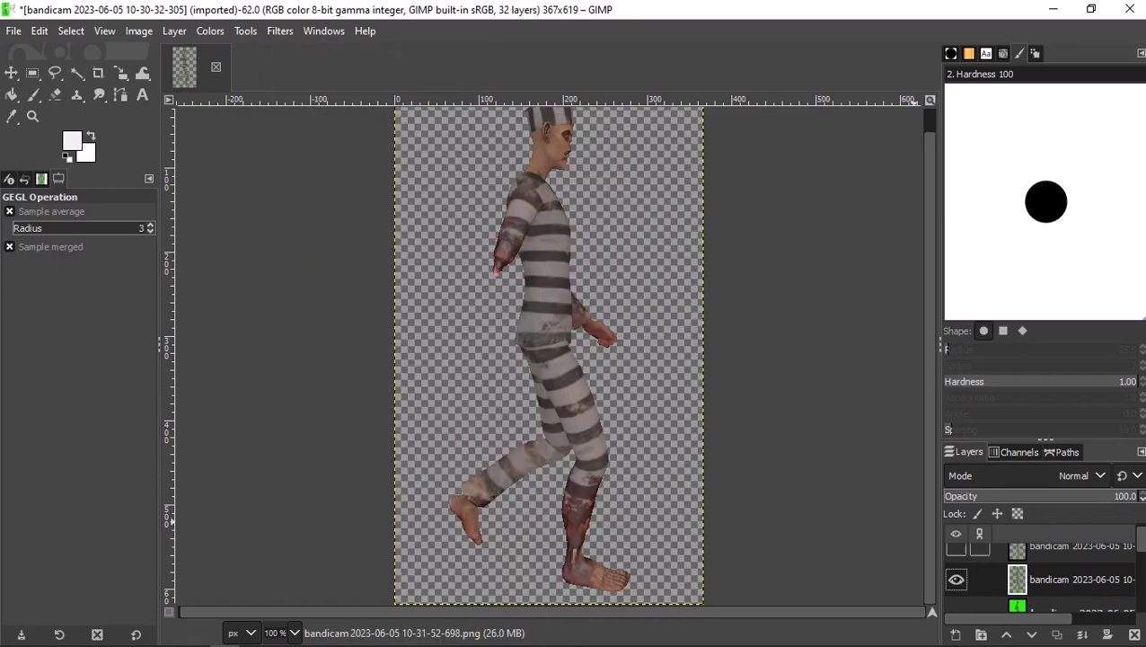
pyautogui.click(956, 579)
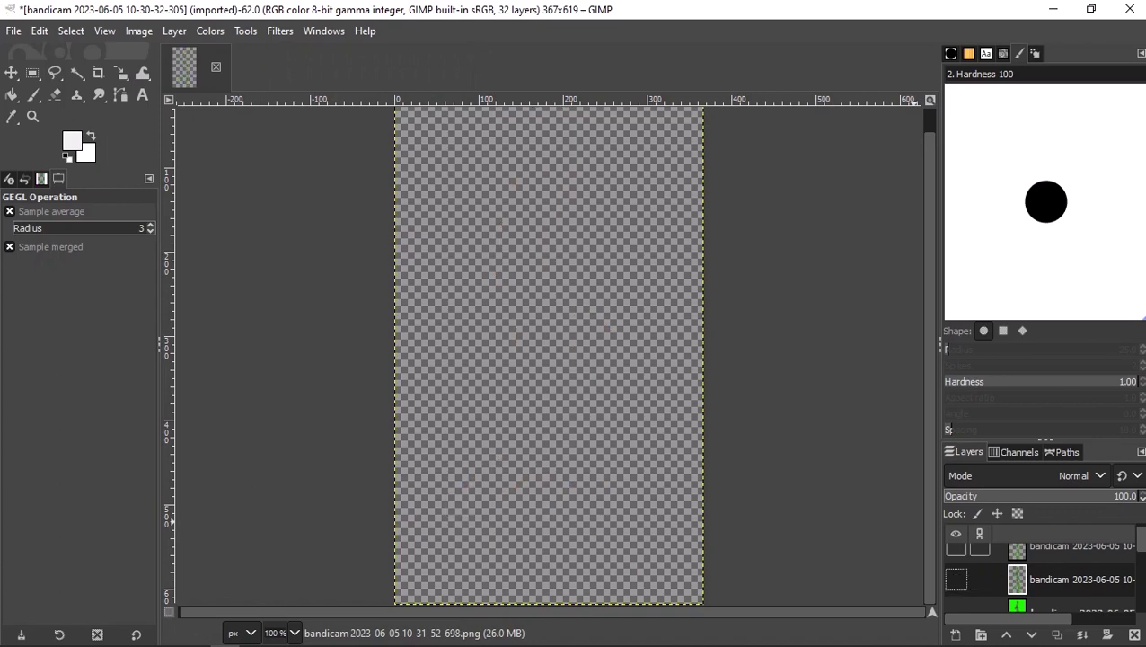
pyautogui.moveTo(1141, 540); pyautogui.dragTo(1142, 541)
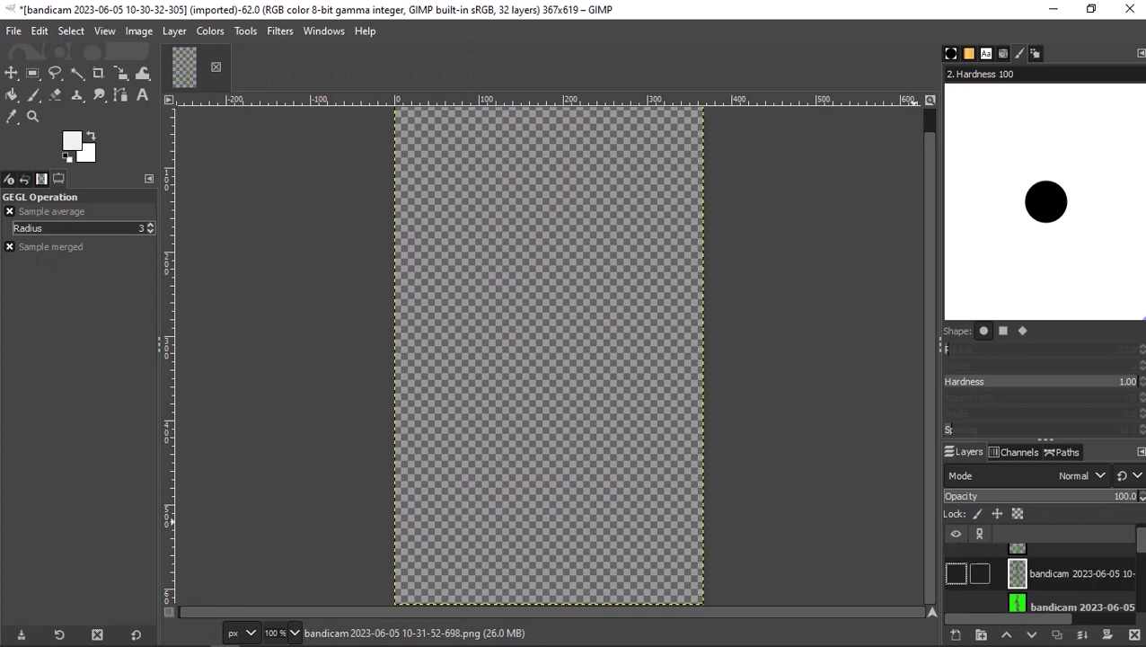
pyautogui.click(956, 607)
pyautogui.scroll(-1, 956, 595)
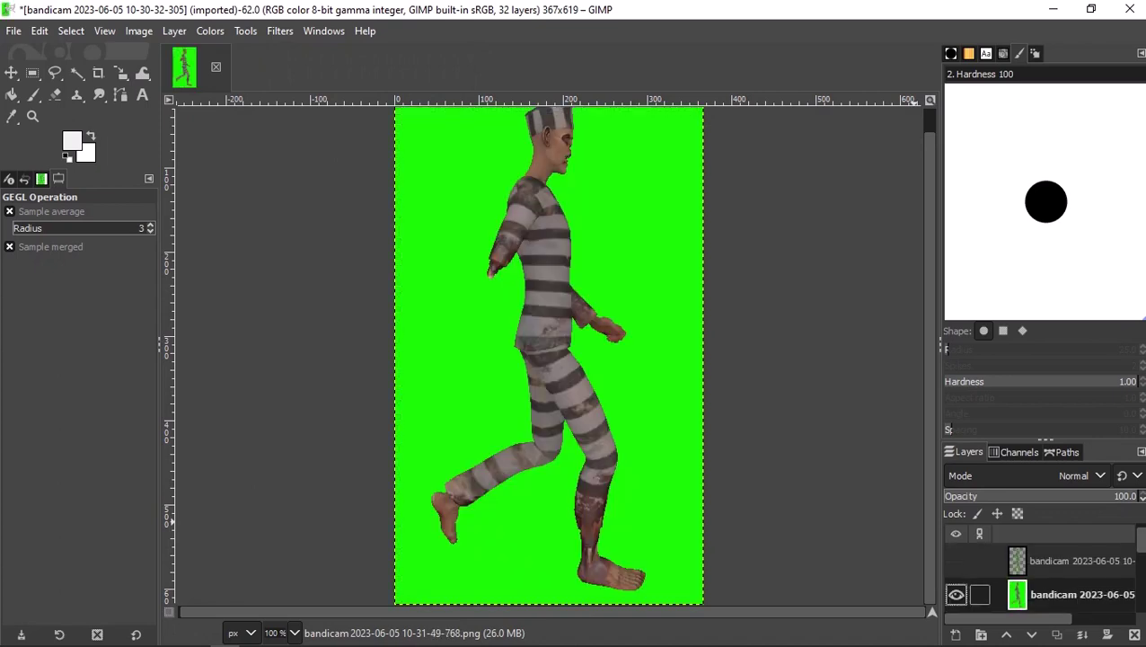
pyautogui.click(280, 30)
pyautogui.click(310, 51)
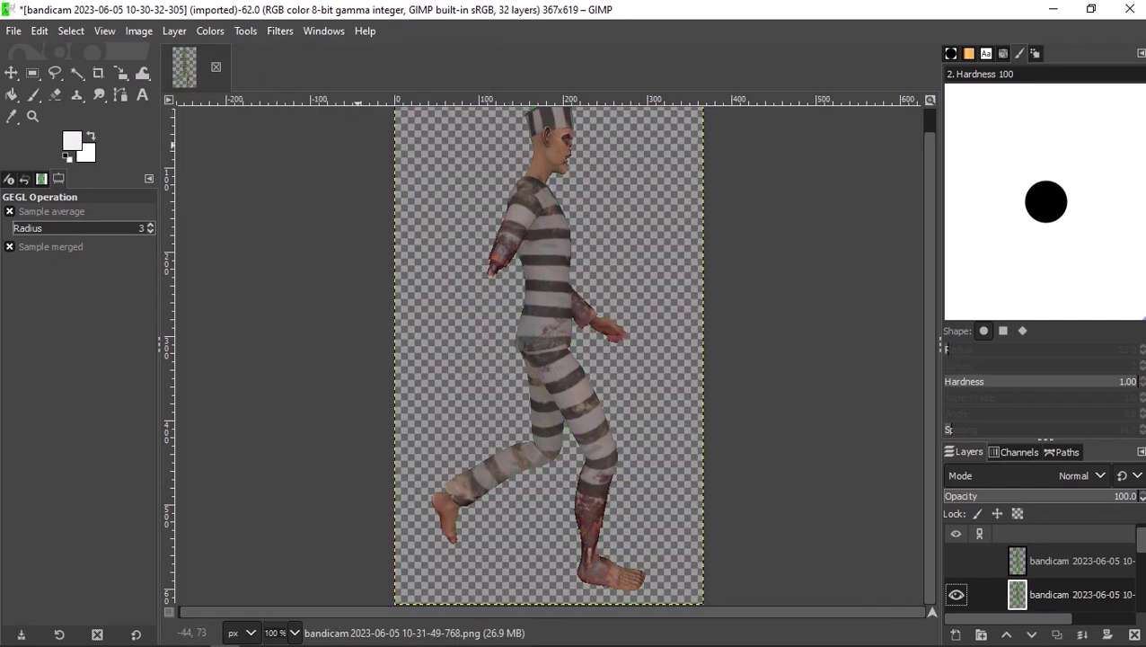
pyautogui.scroll(-3, 1042, 575)
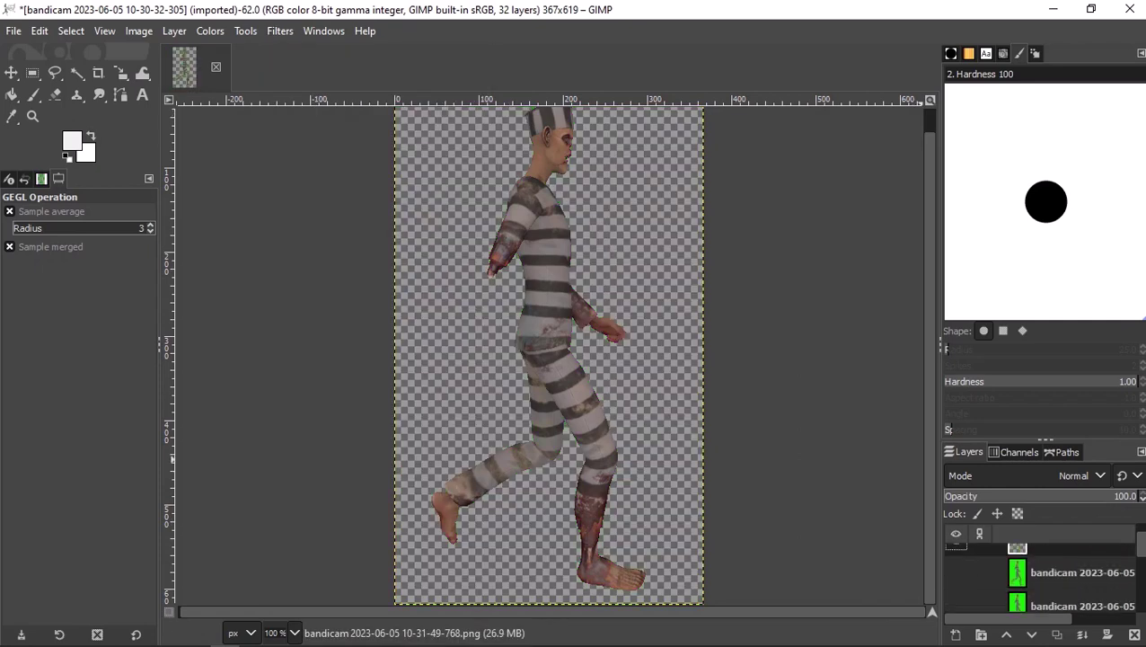
pyautogui.click(956, 572)
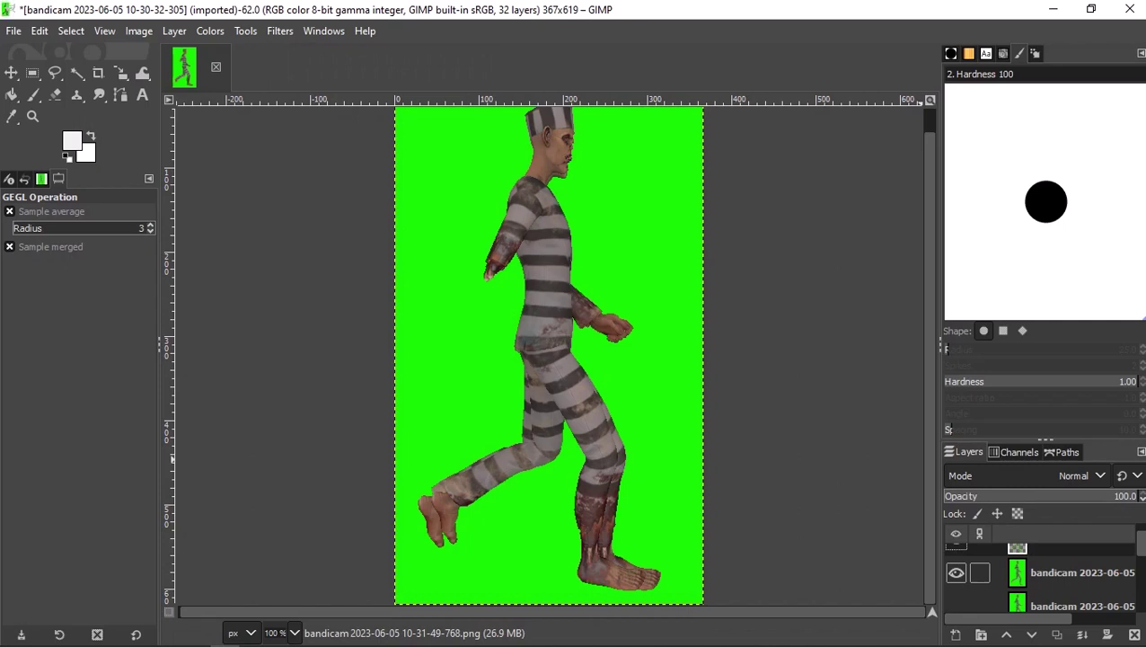
pyautogui.click(1069, 572)
pyautogui.scroll(1, 956, 573)
pyautogui.click(956, 555)
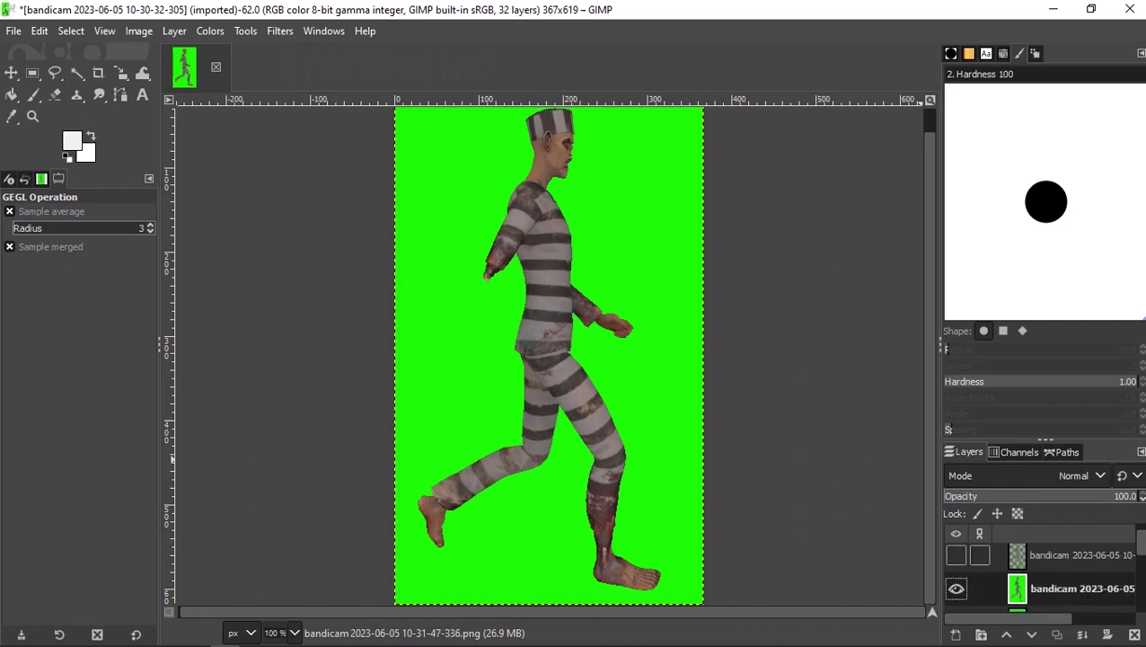
pyautogui.click(280, 31)
pyautogui.click(323, 52)
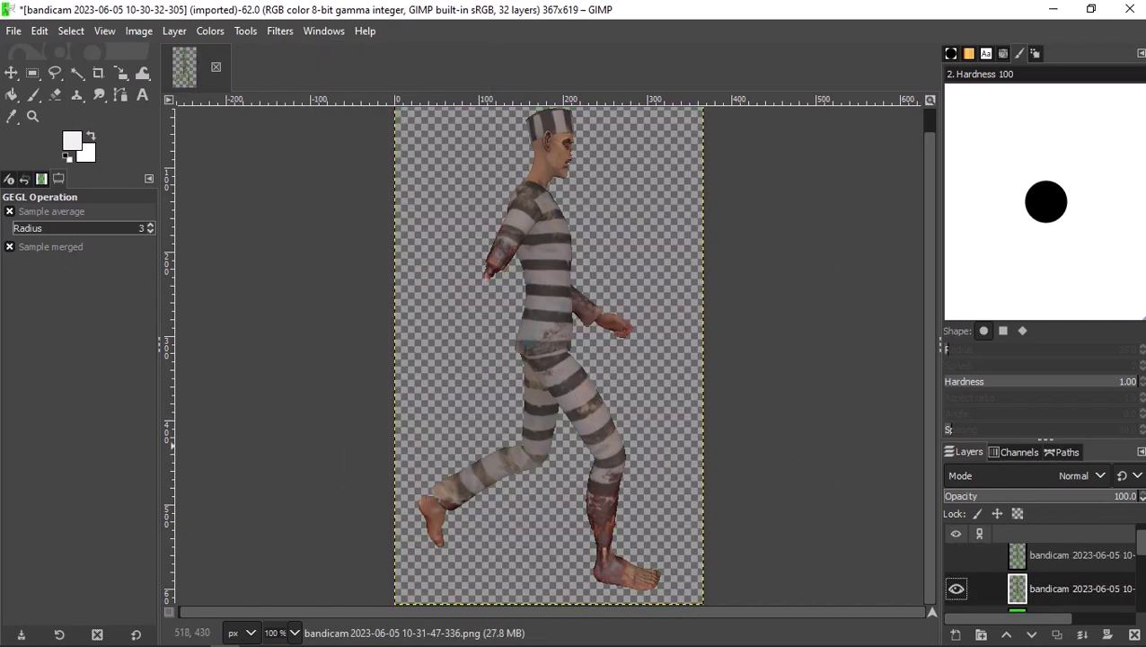
pyautogui.click(956, 588)
pyautogui.scroll(-2, 956, 586)
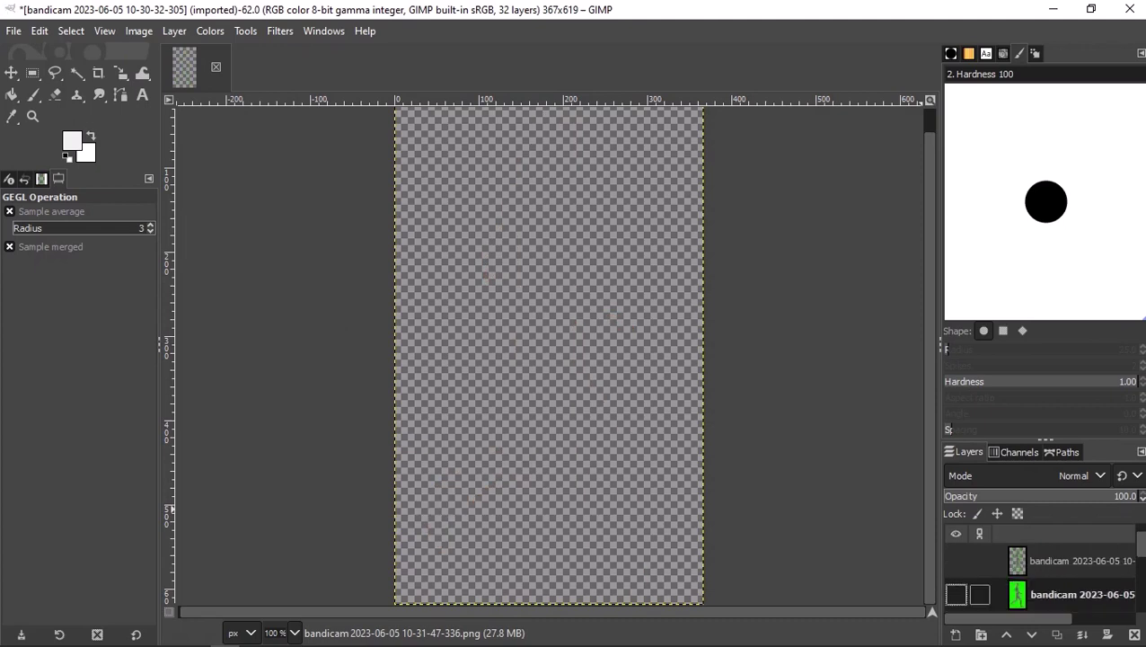
pyautogui.click(1061, 592)
pyautogui.click(956, 594)
pyautogui.scroll(-1, 1042, 579)
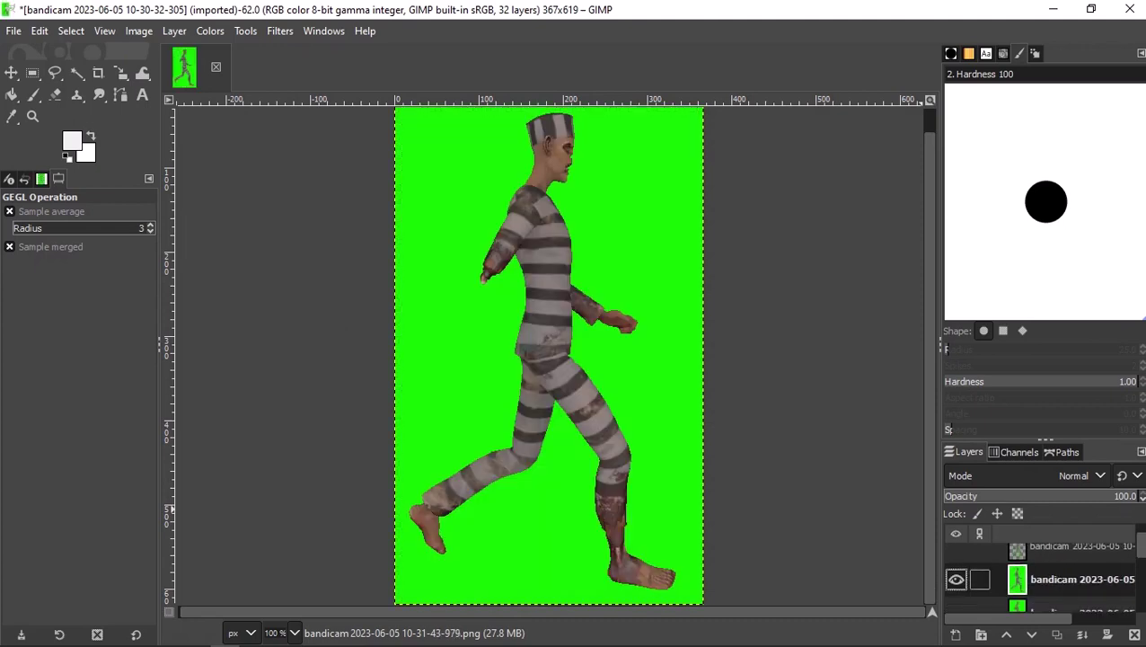
pyautogui.click(280, 31)
pyautogui.click(315, 55)
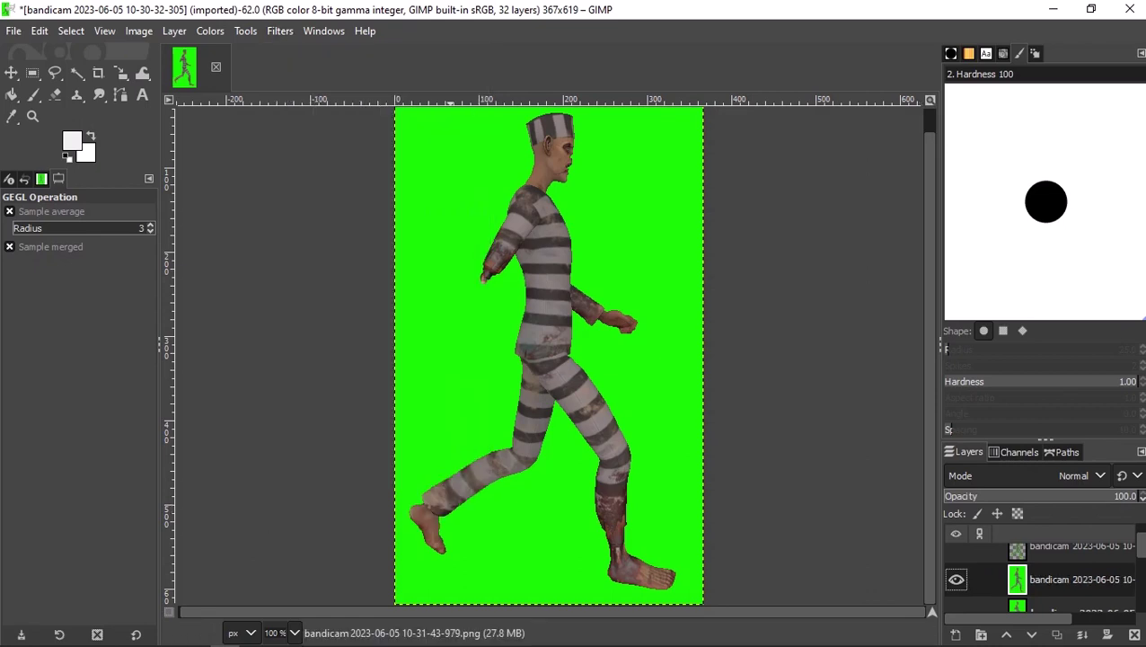
pyautogui.scroll(-1, 960, 590)
pyautogui.scroll(-1, 956, 584)
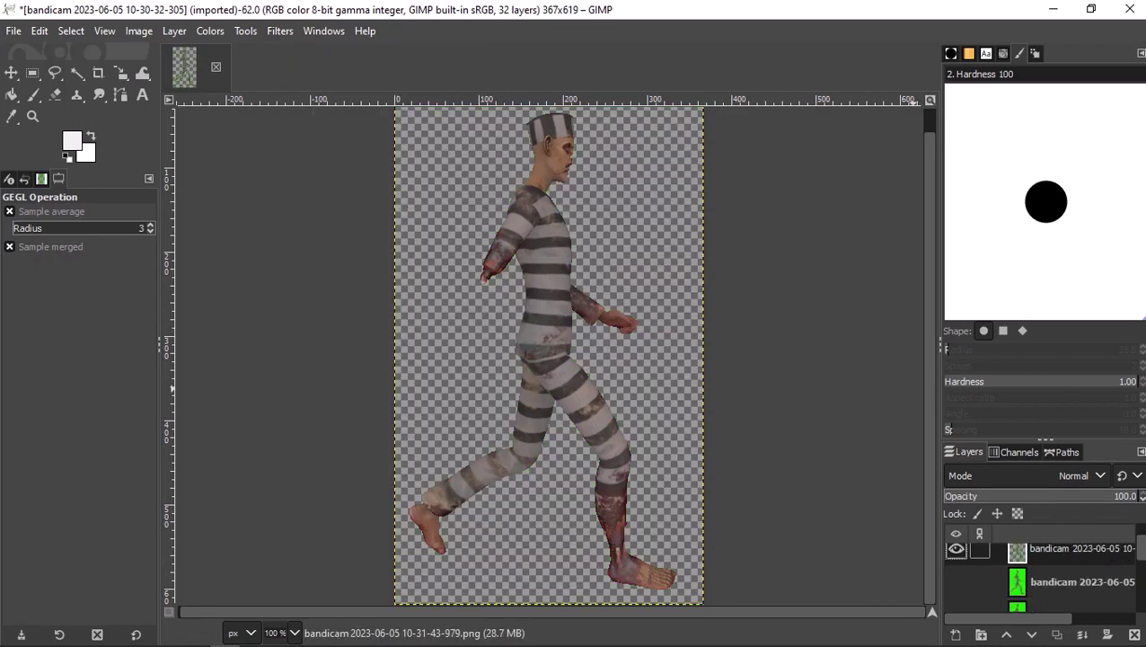
pyautogui.click(956, 581)
pyautogui.click(956, 549)
pyautogui.click(1024, 582)
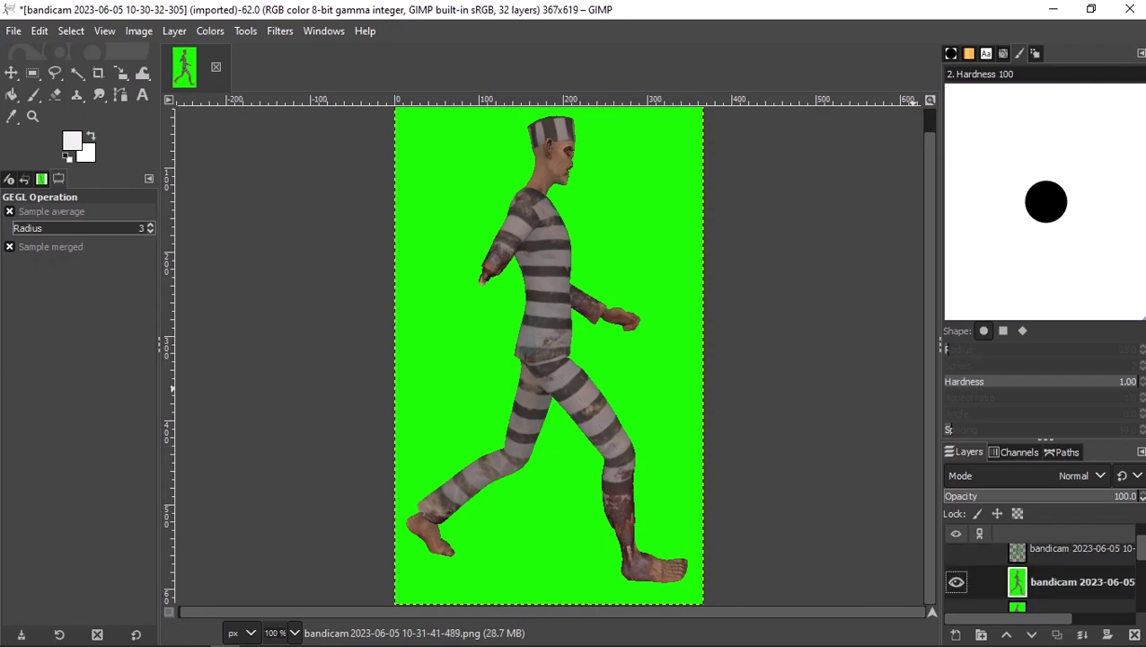
pyautogui.hotkey('alt', 'r')
pyautogui.press('Return')
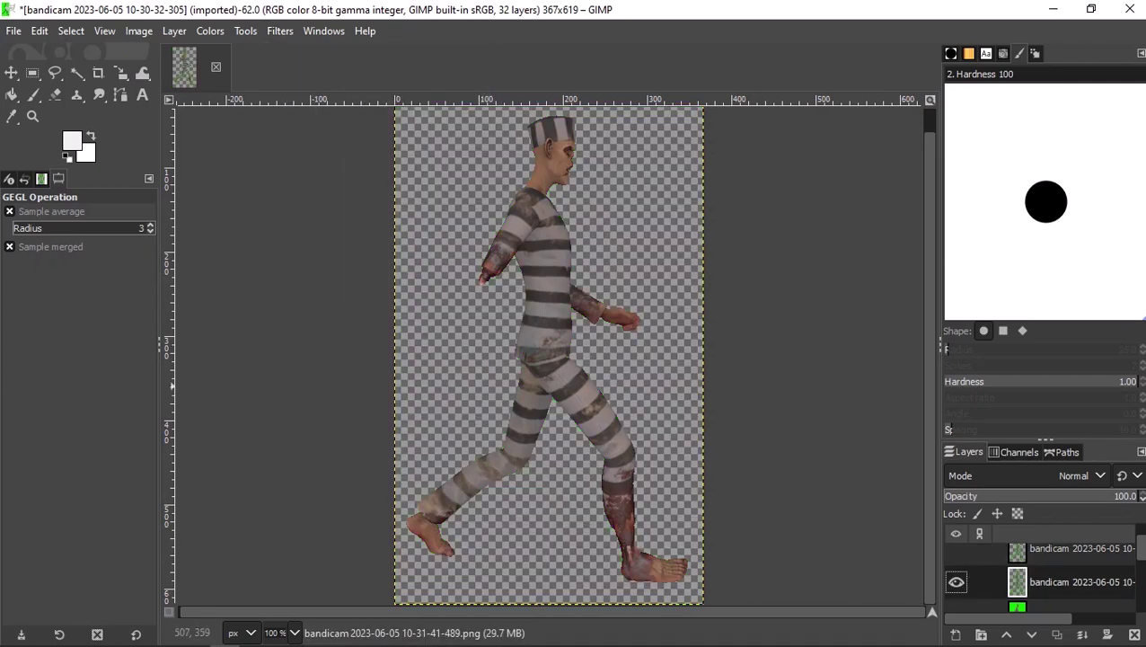
pyautogui.click(956, 581)
pyautogui.scroll(-1, 956, 581)
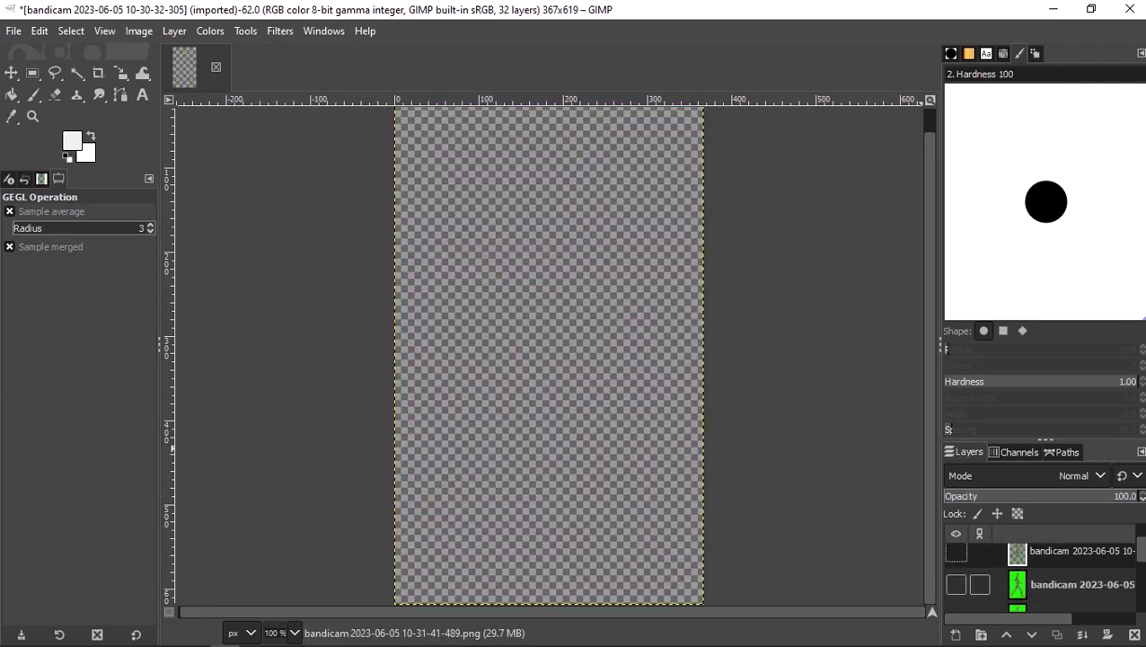
pyautogui.click(955, 584)
pyautogui.click(1017, 584)
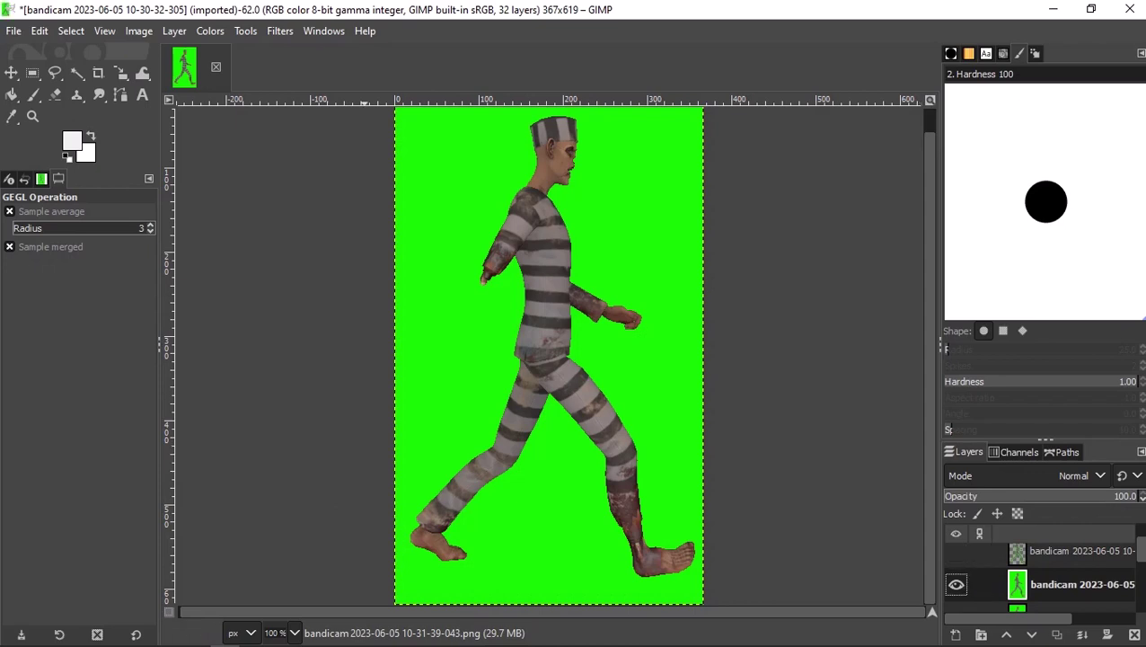
pyautogui.hotkey('alt', 'r')
pyautogui.press('Down')
pyautogui.press('Up')
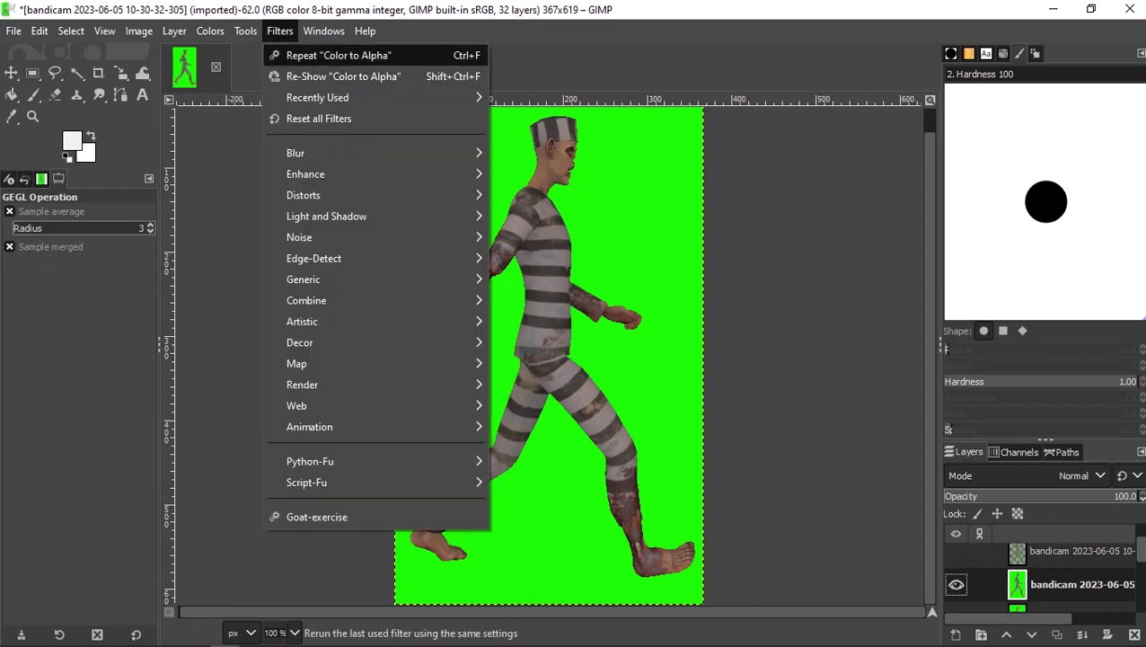
pyautogui.press('Return')
pyautogui.click(956, 584)
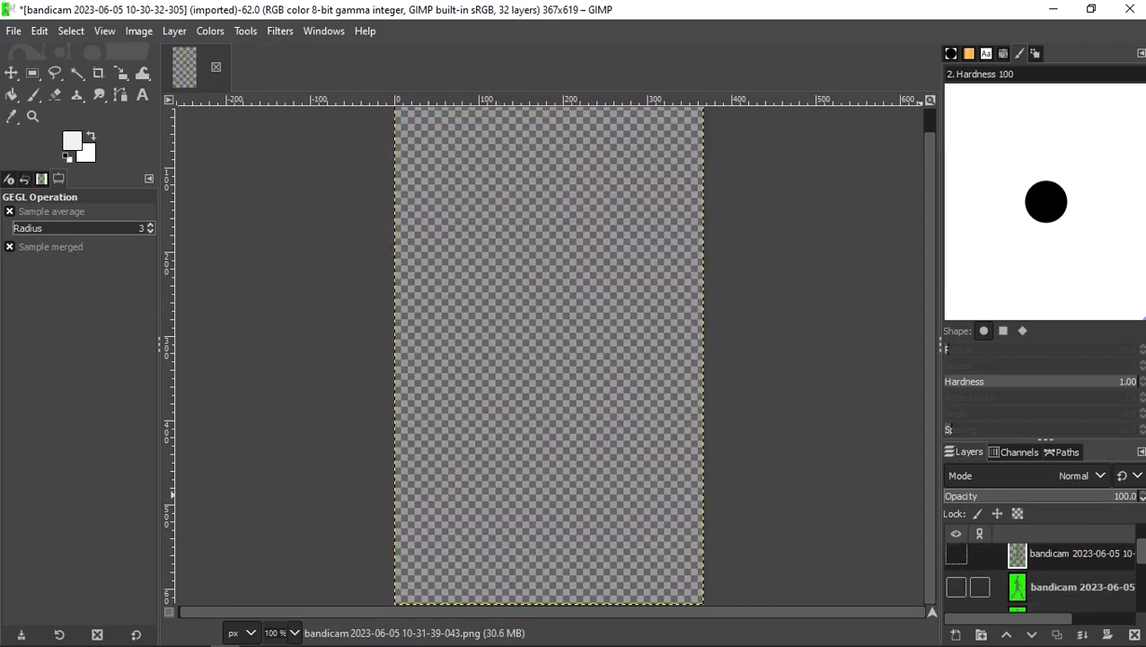
pyautogui.click(956, 586)
pyautogui.click(1017, 586)
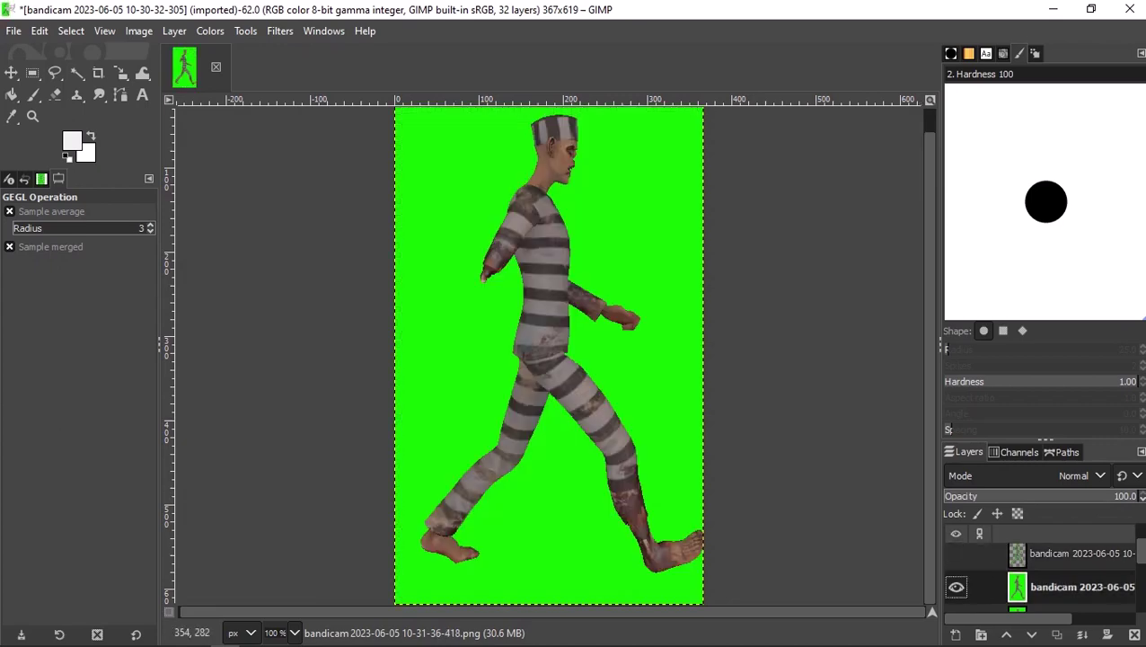
pyautogui.click(279, 31)
pyautogui.click(332, 49)
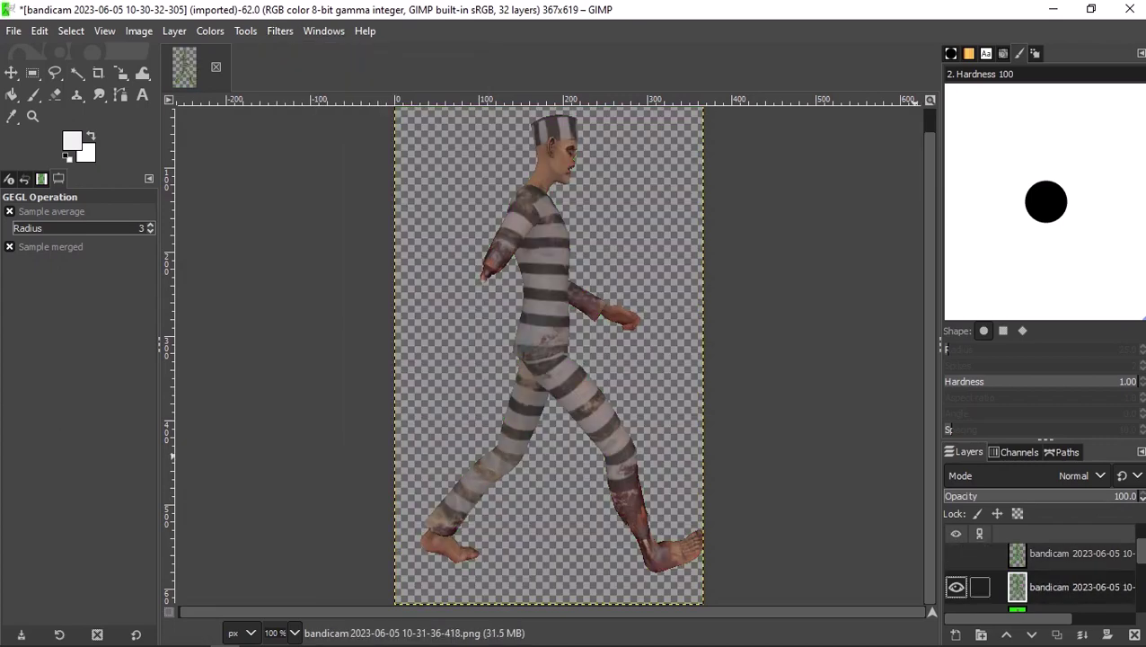
pyautogui.click(955, 587)
pyautogui.scroll(-2, 956, 587)
pyautogui.click(1017, 589)
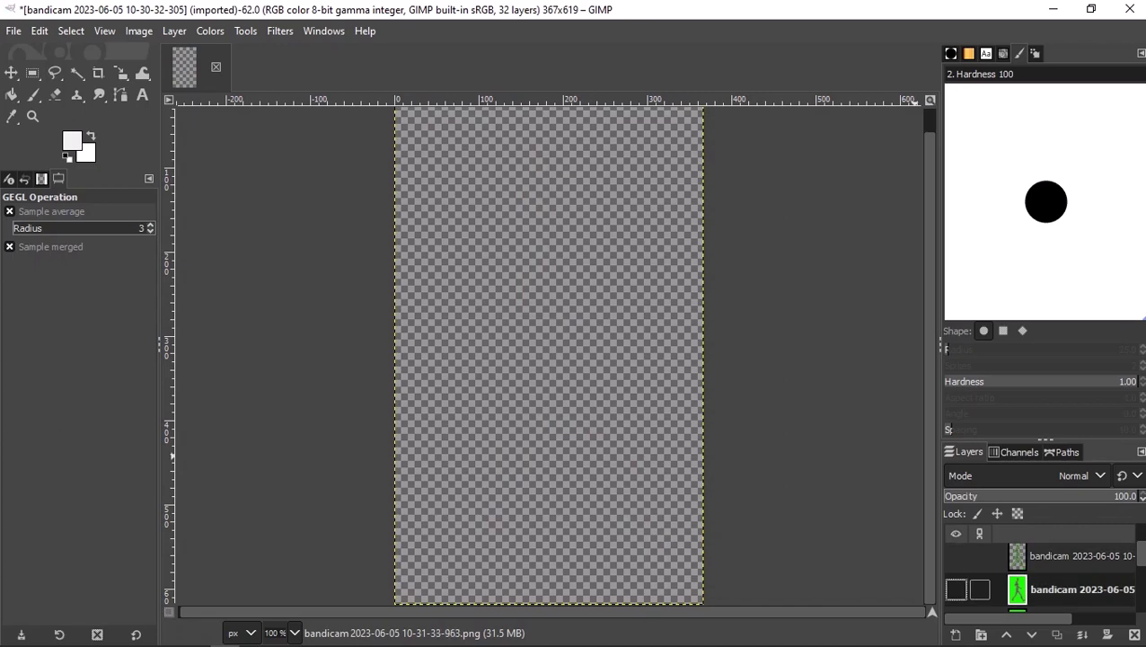
pyautogui.click(956, 589)
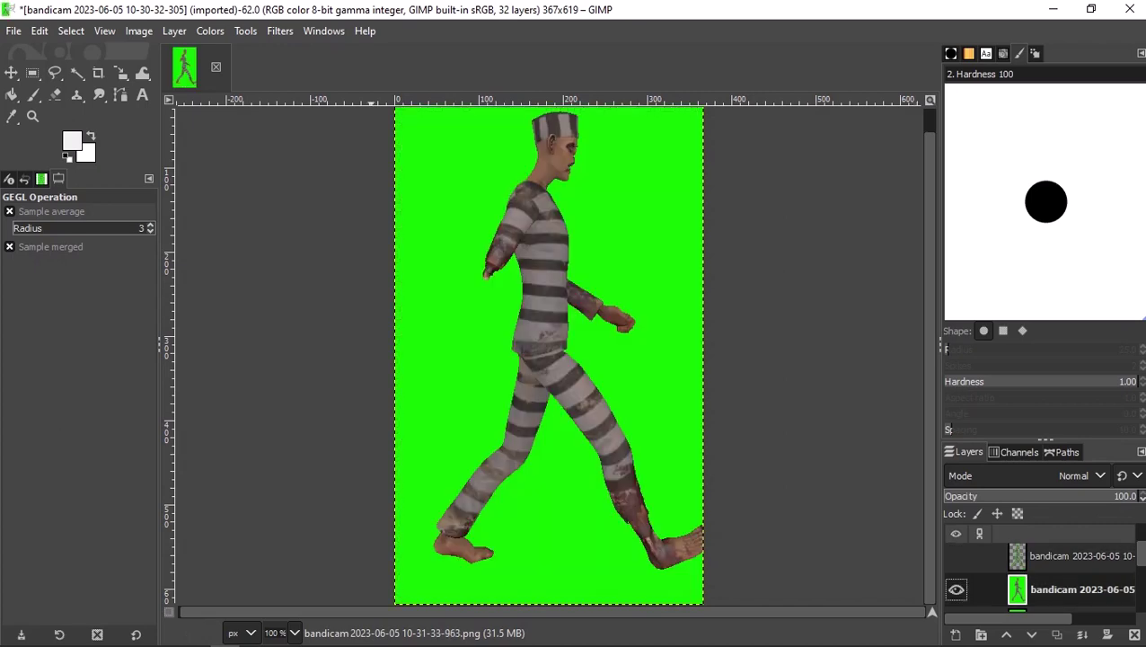
pyautogui.click(279, 31)
pyautogui.click(332, 48)
pyautogui.click(956, 590)
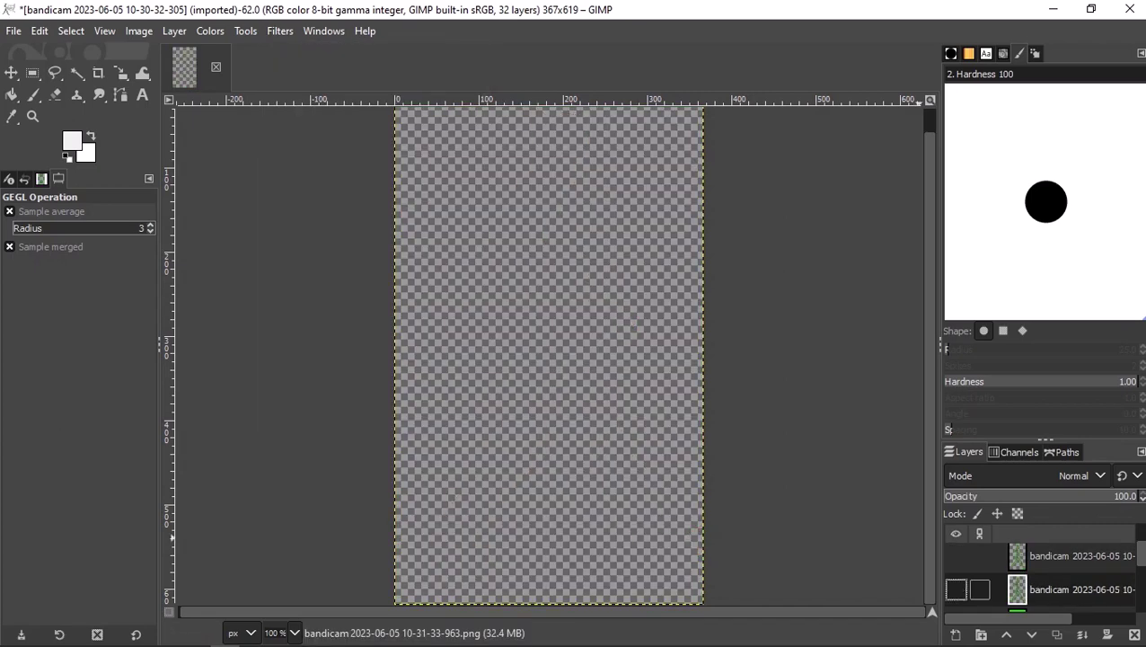
pyautogui.scroll(-1, 1033, 575)
pyautogui.click(956, 592)
pyautogui.click(1024, 592)
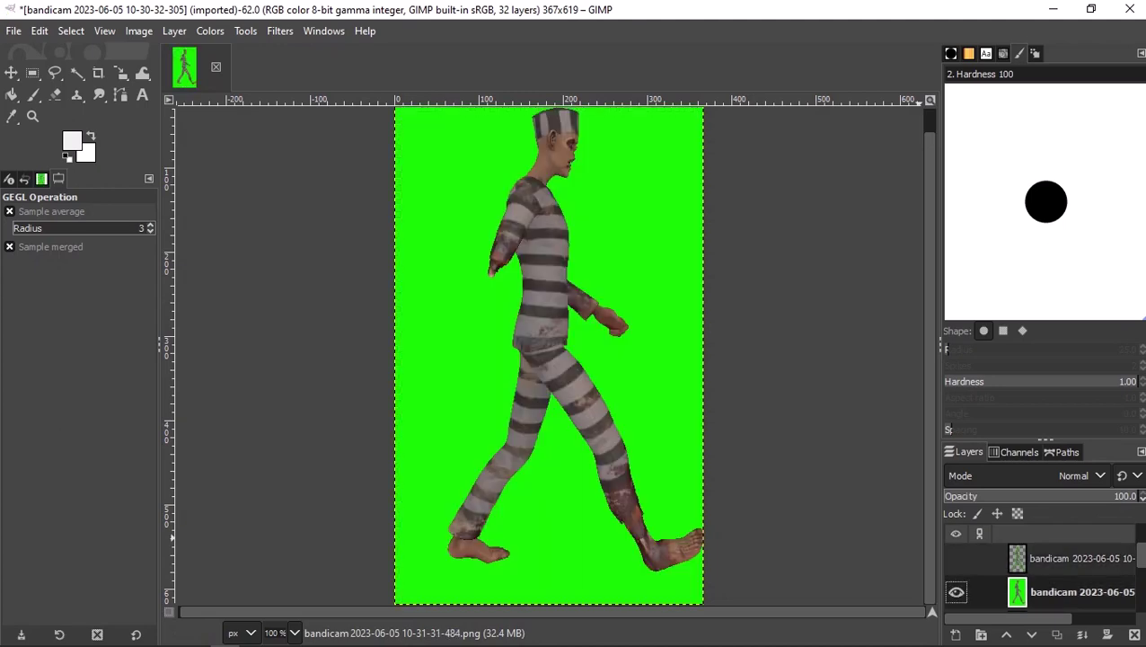
pyautogui.click(279, 31)
pyautogui.click(333, 50)
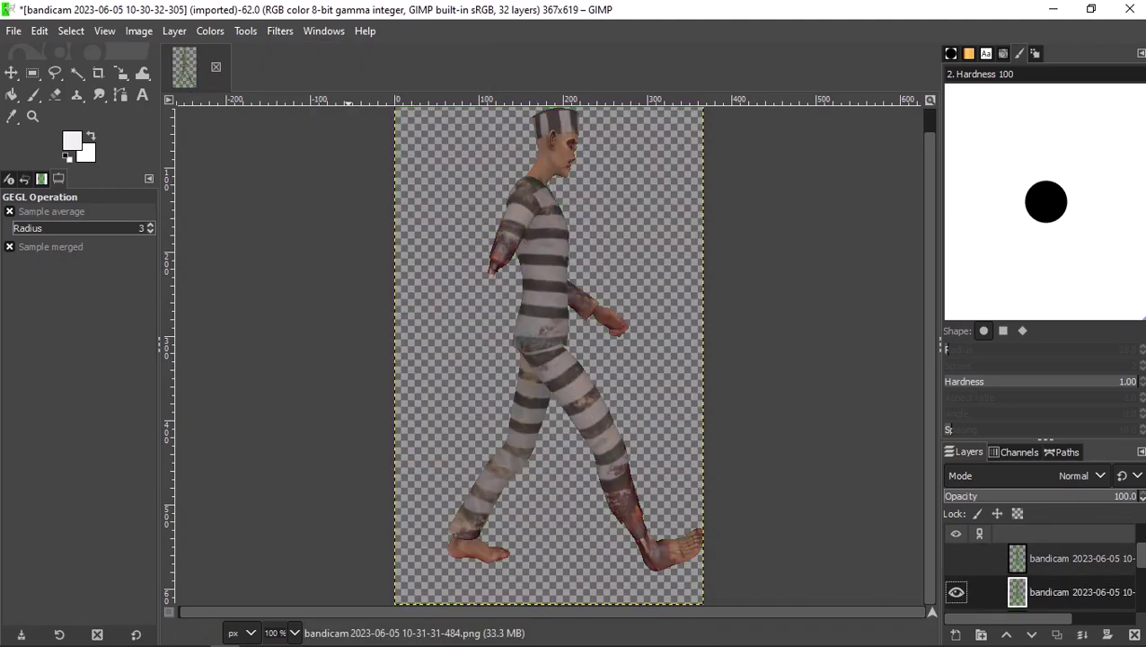
pyautogui.scroll(-4, 958, 592)
pyautogui.scroll(1, 957, 575)
pyautogui.click(956, 579)
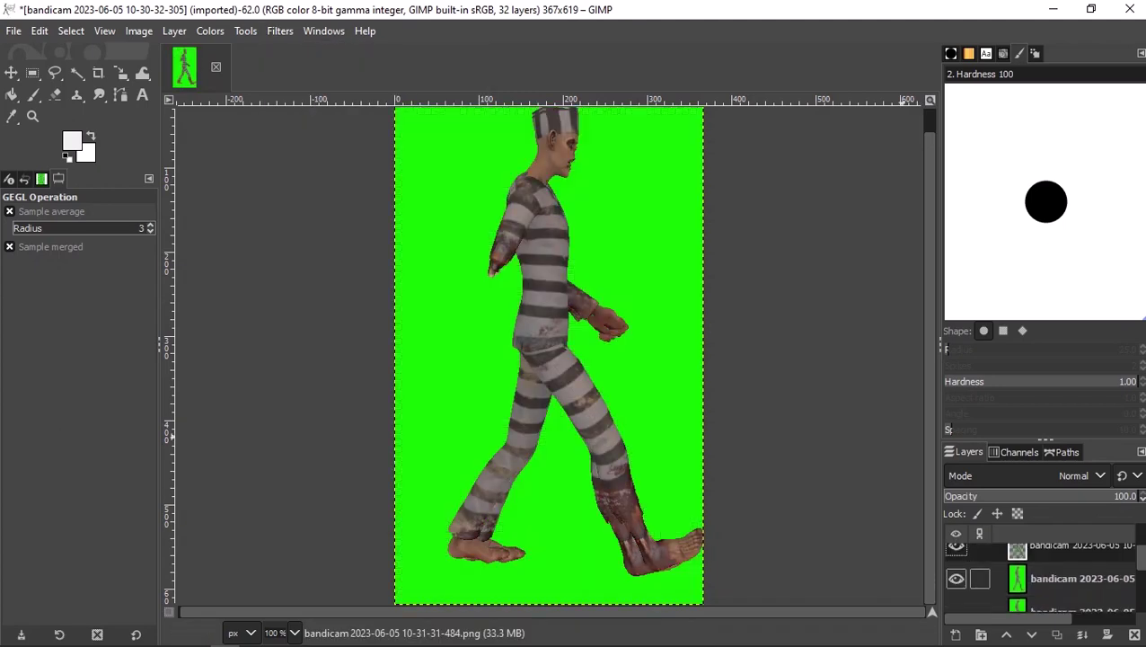
pyautogui.click(1024, 579)
pyautogui.click(956, 545)
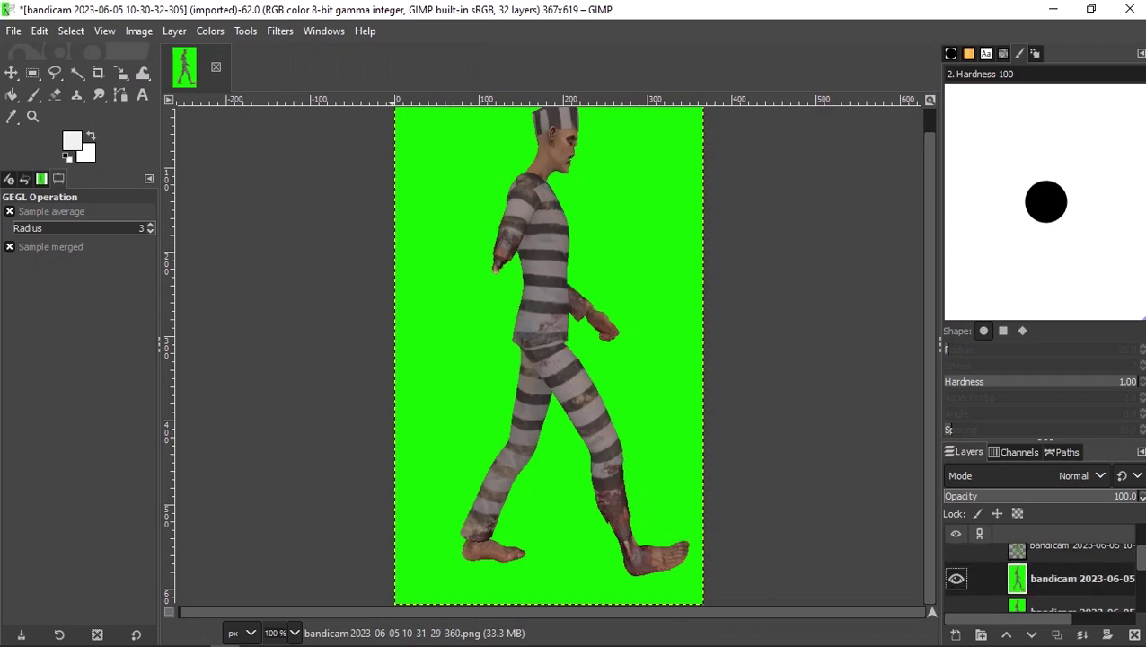
pyautogui.click(280, 30)
pyautogui.click(334, 54)
pyautogui.scroll(-2, 957, 579)
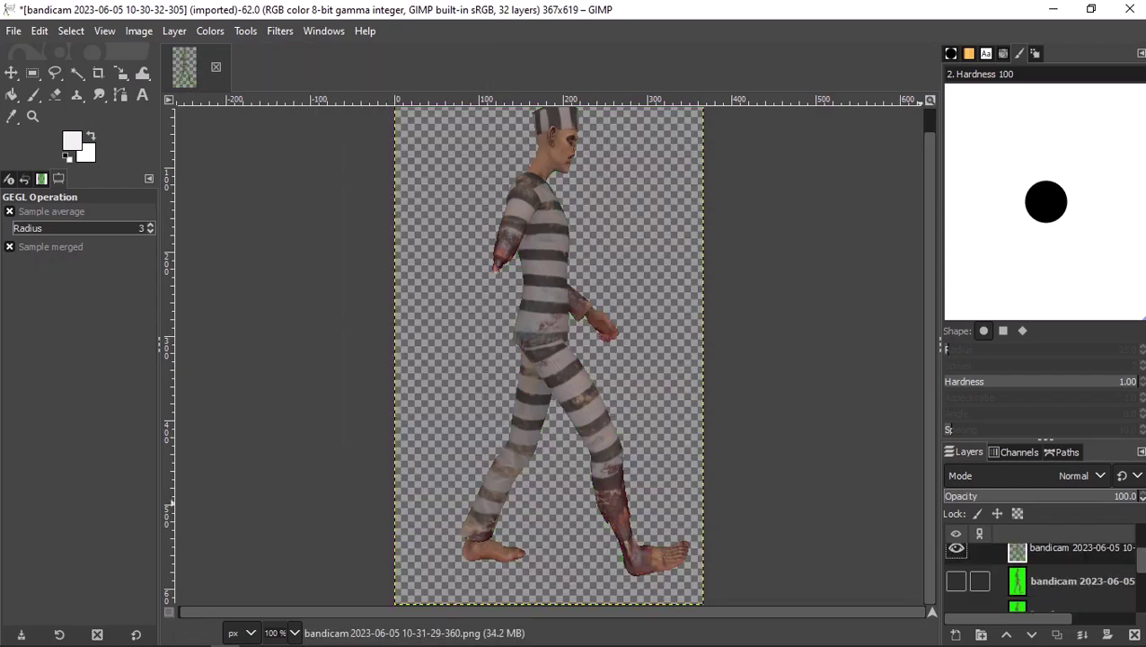
pyautogui.click(956, 580)
pyautogui.click(956, 548)
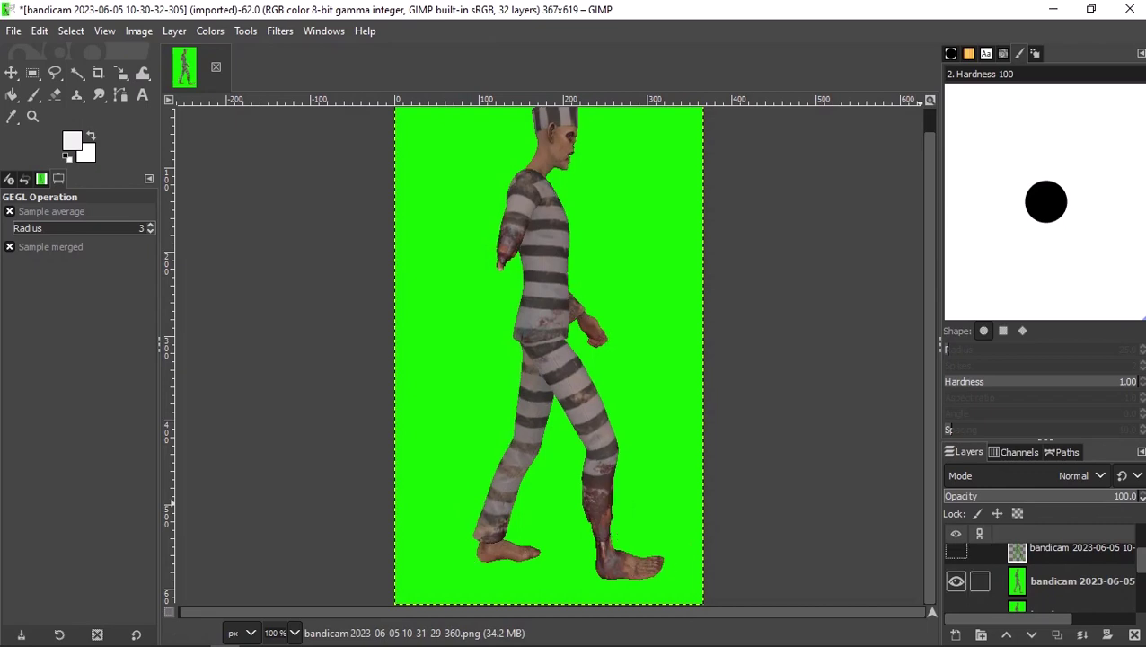
pyautogui.click(1033, 582)
pyautogui.click(280, 30)
pyautogui.click(334, 54)
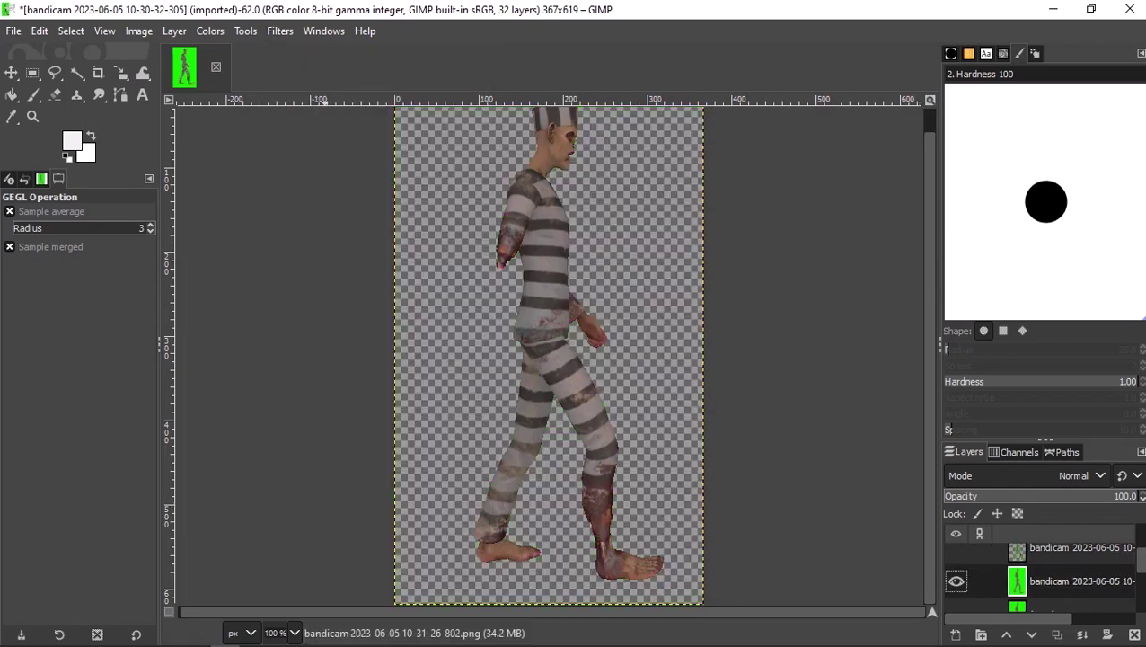
pyautogui.scroll(-2, 957, 575)
pyautogui.scroll(1, 1042, 575)
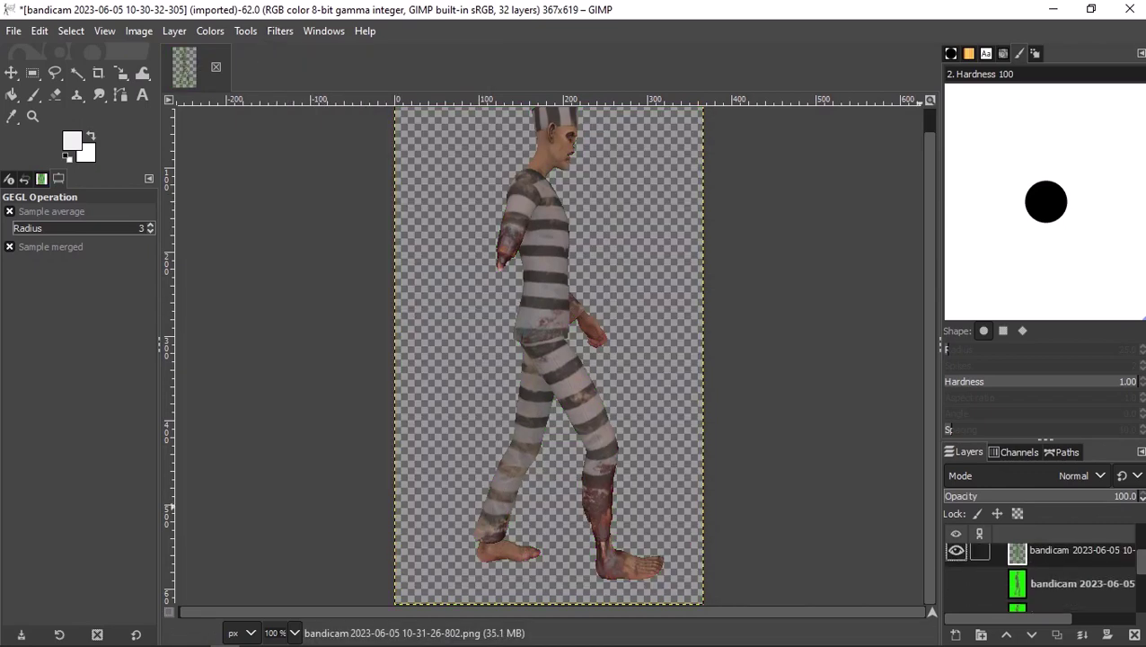
pyautogui.click(956, 548)
pyautogui.click(956, 583)
pyautogui.click(1078, 583)
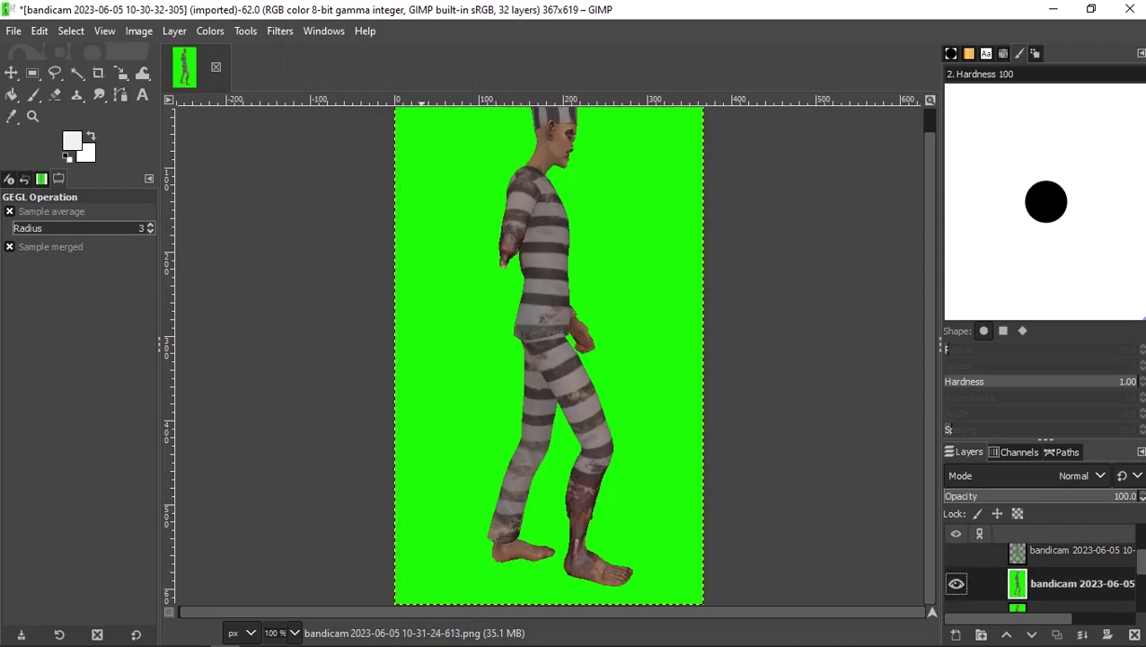
pyautogui.click(280, 30)
pyautogui.click(297, 50)
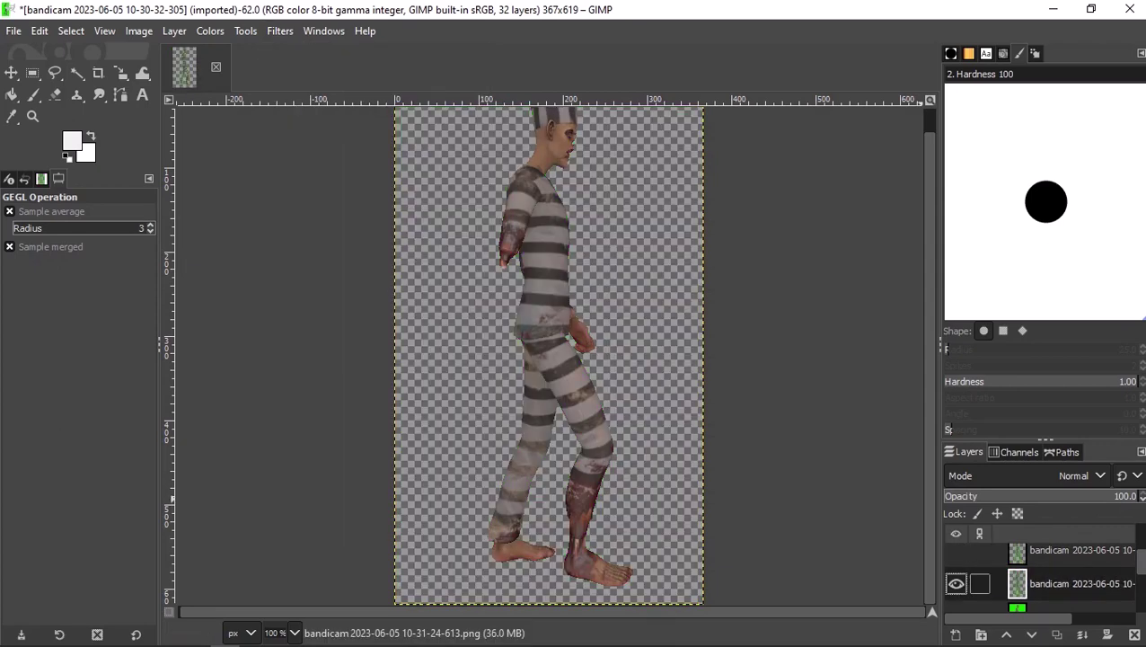
pyautogui.click(956, 583)
pyautogui.scroll(-1, 1042, 575)
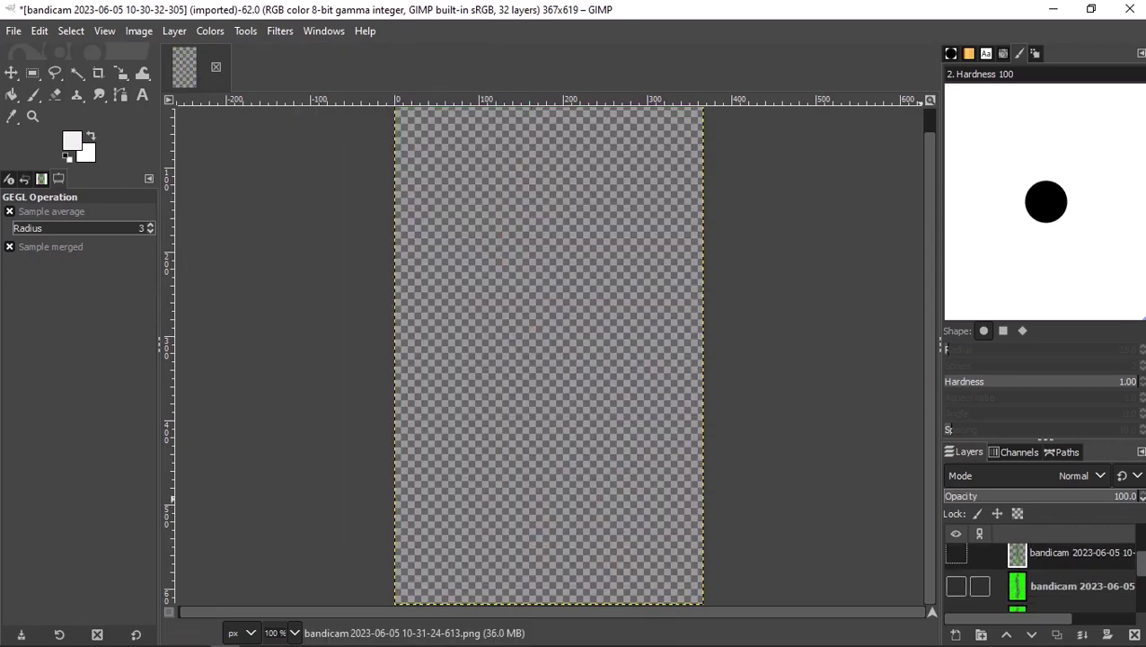
pyautogui.click(956, 586)
pyautogui.click(1024, 586)
pyautogui.click(280, 30)
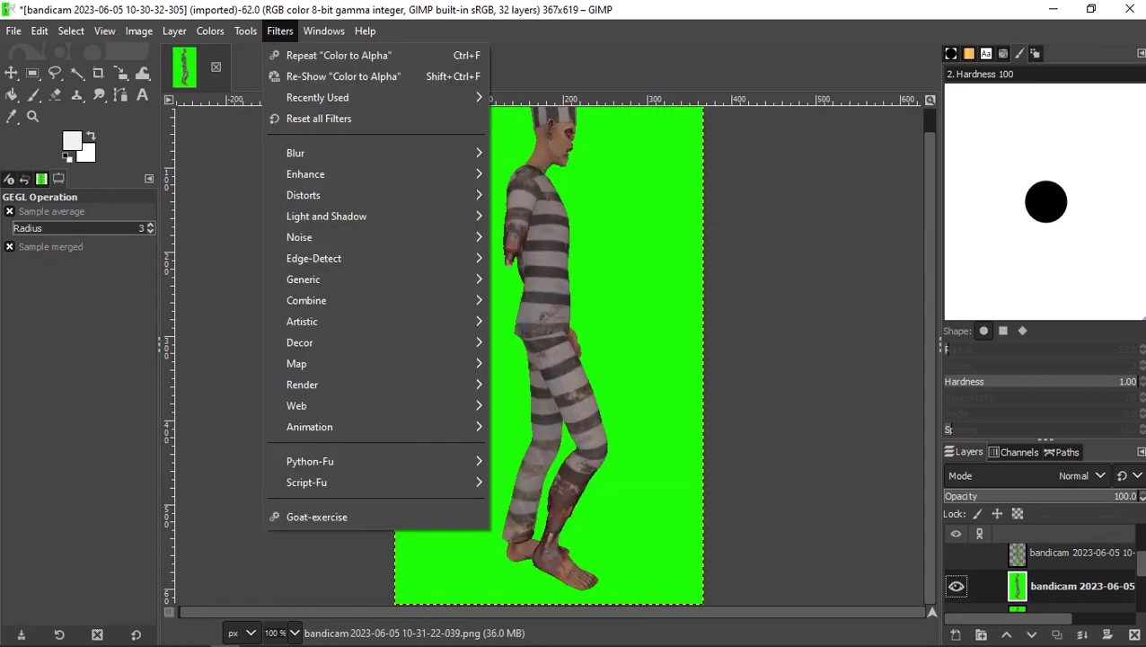
pyautogui.click(333, 49)
pyautogui.click(956, 586)
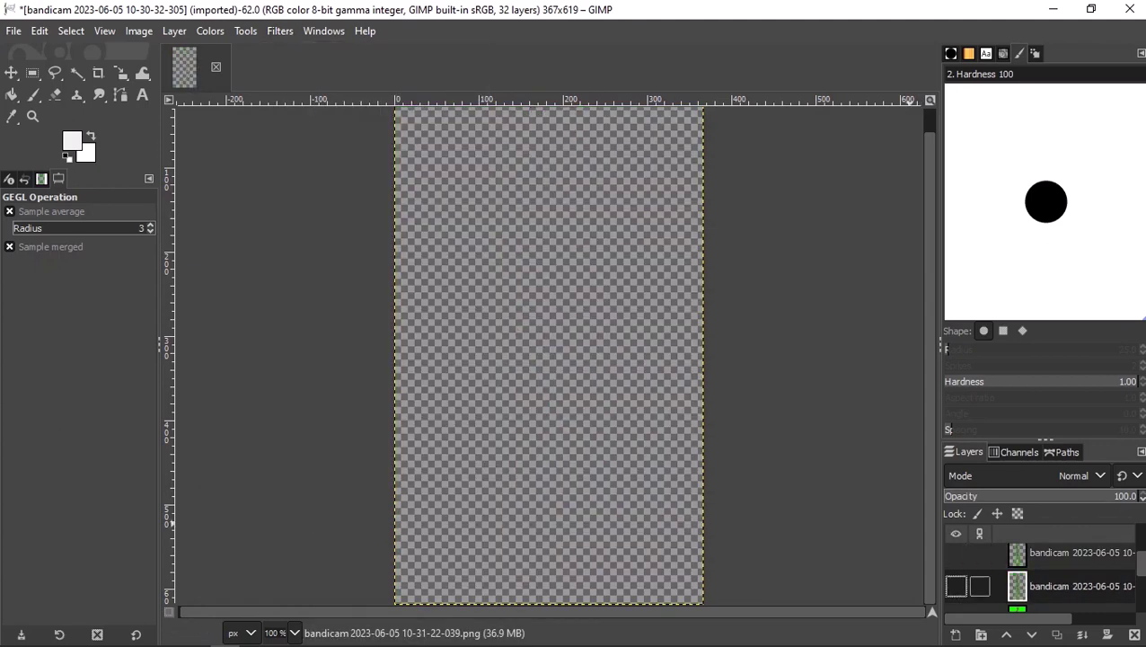
pyautogui.scroll(-1, 1042, 575)
pyautogui.click(1078, 588)
pyautogui.click(955, 589)
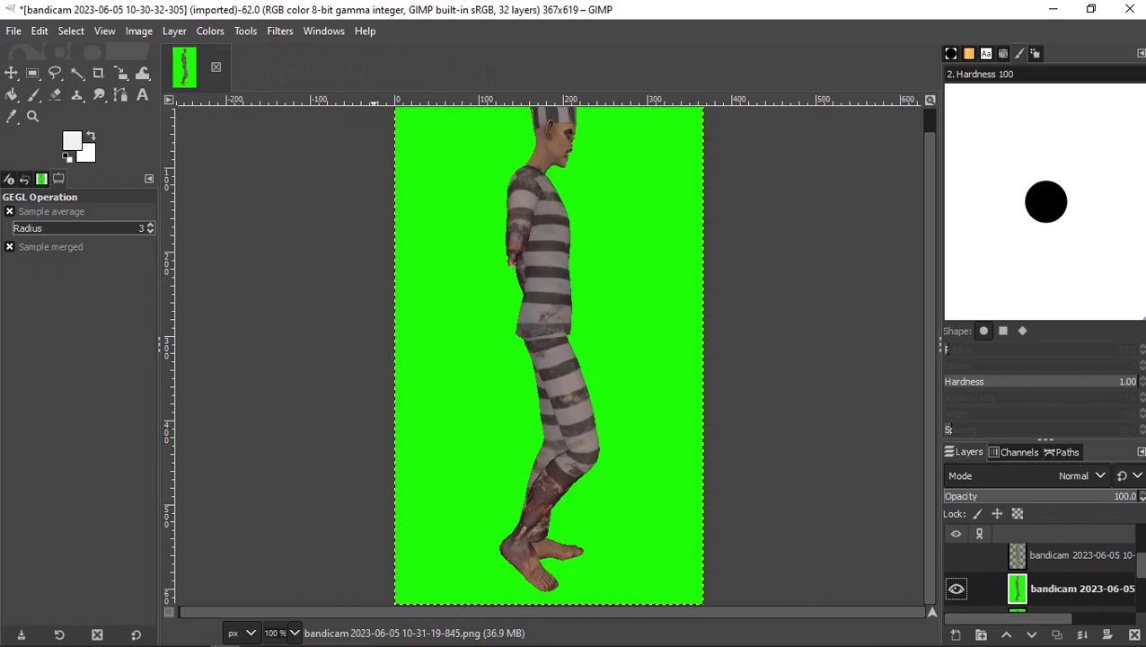
pyautogui.click(279, 31)
pyautogui.click(332, 49)
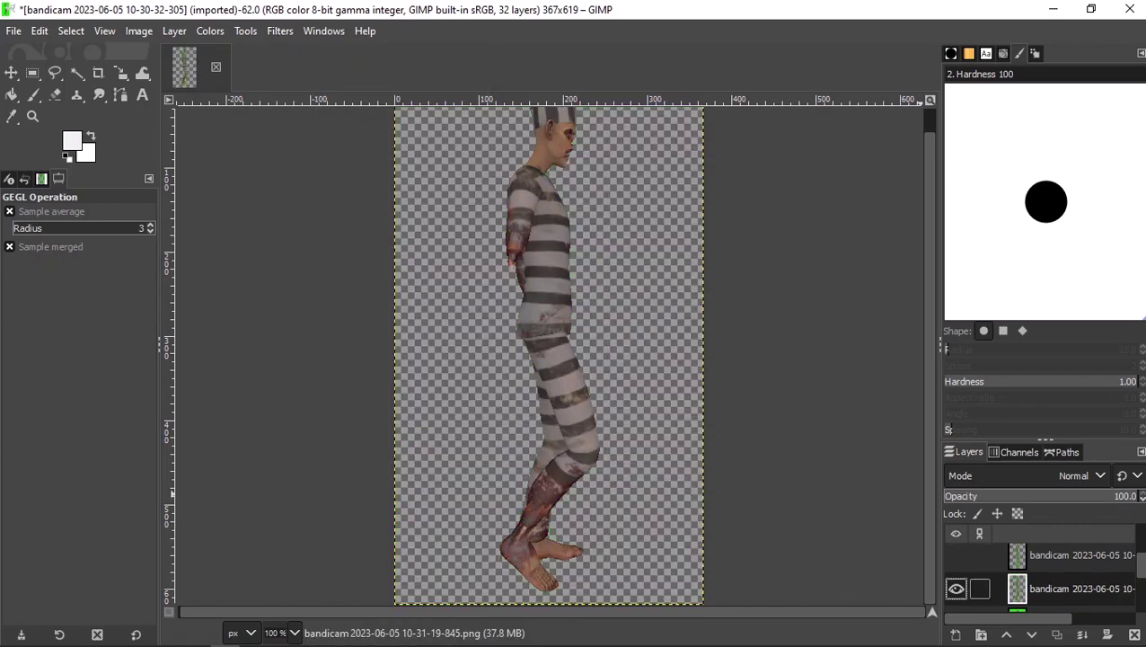
pyautogui.click(956, 588)
pyautogui.scroll(-1, 956, 584)
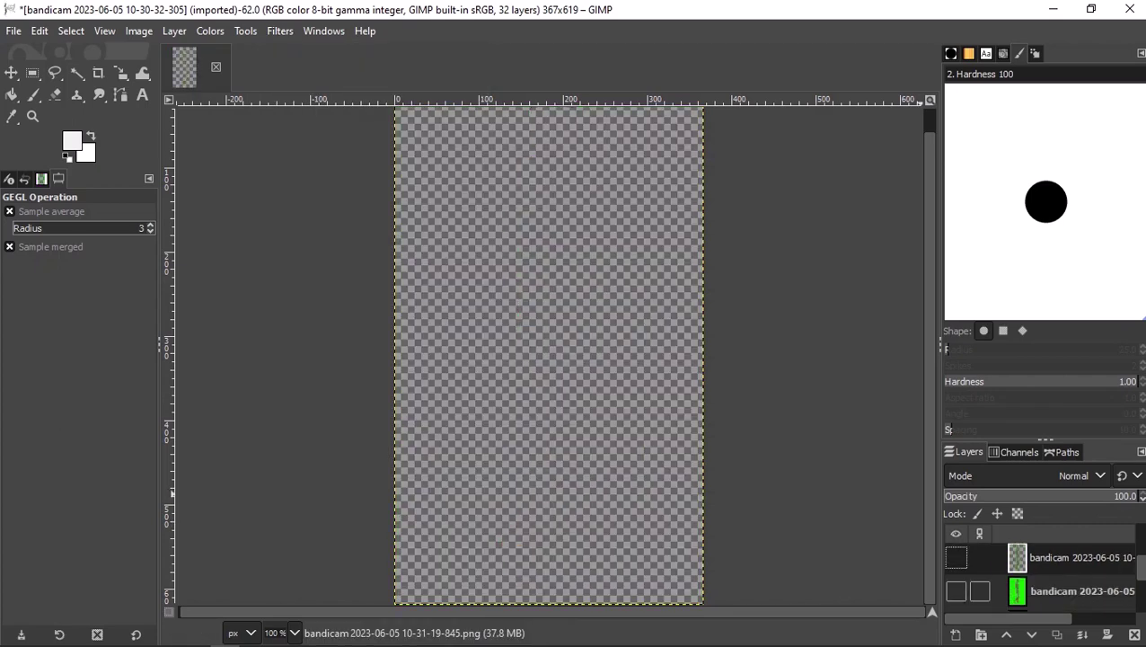
pyautogui.click(1078, 591)
pyautogui.click(956, 591)
pyautogui.click(279, 31)
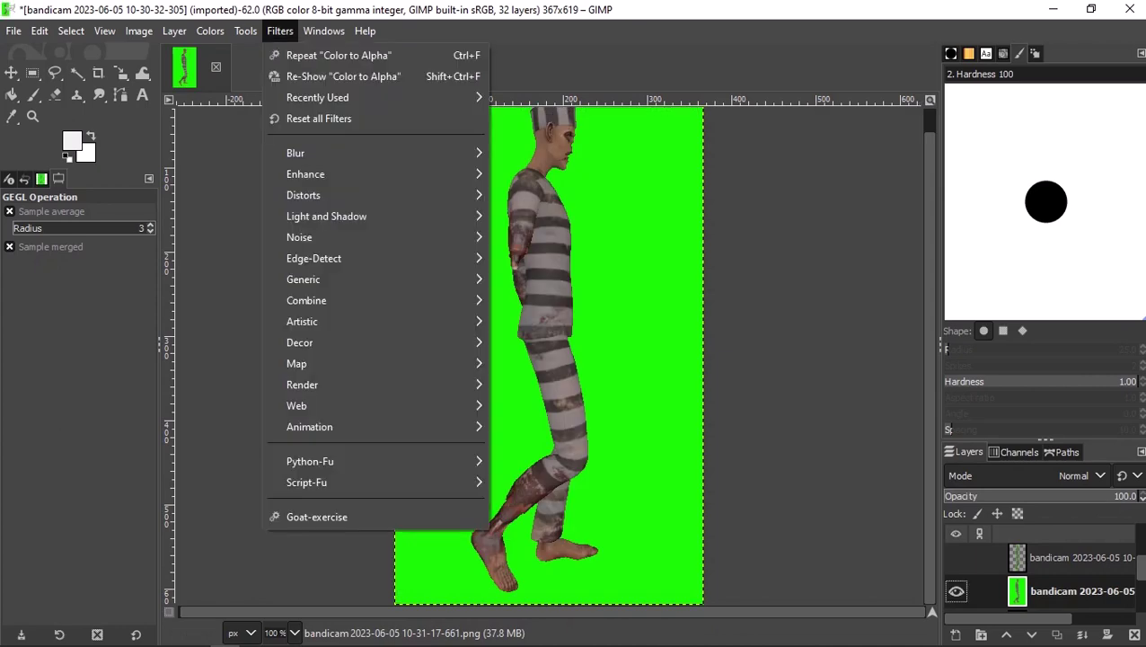
pyautogui.click(332, 50)
pyautogui.click(956, 591)
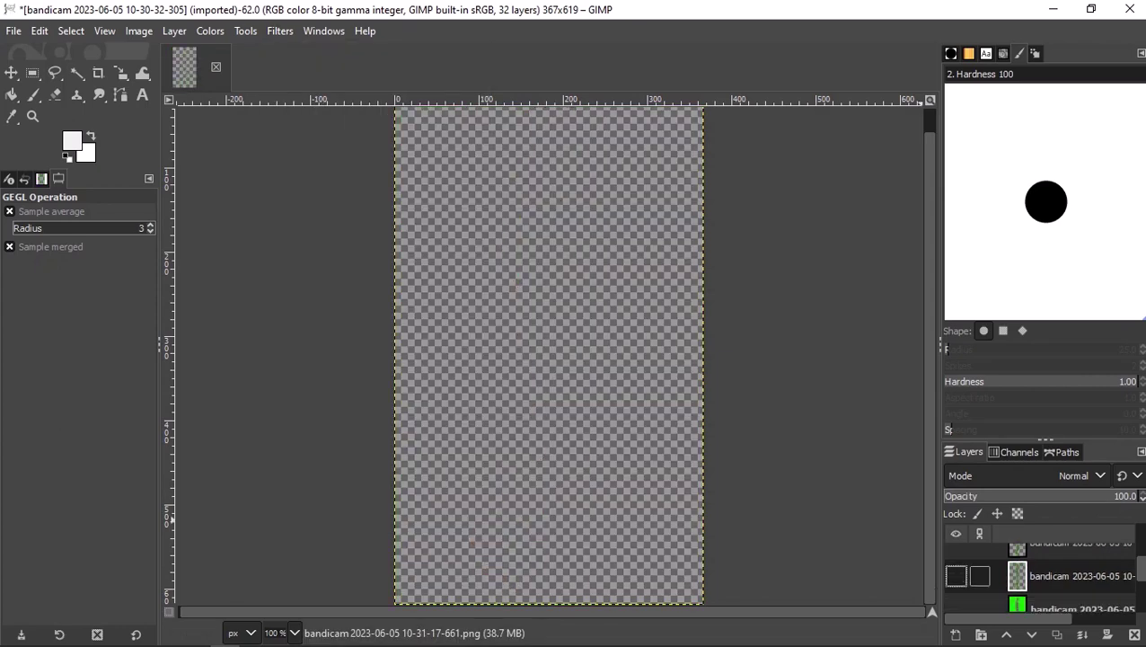
pyautogui.scroll(-1, 956, 584)
pyautogui.click(1078, 593)
pyautogui.click(956, 593)
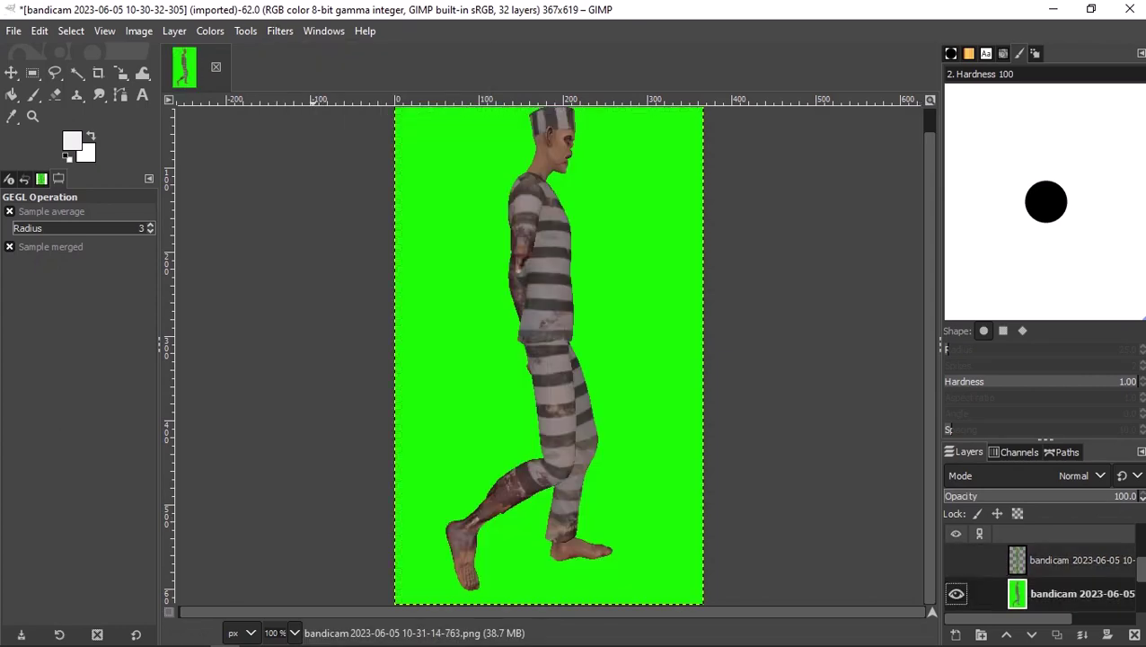
pyautogui.click(279, 30)
pyautogui.click(333, 50)
pyautogui.scroll(-1, 1043, 575)
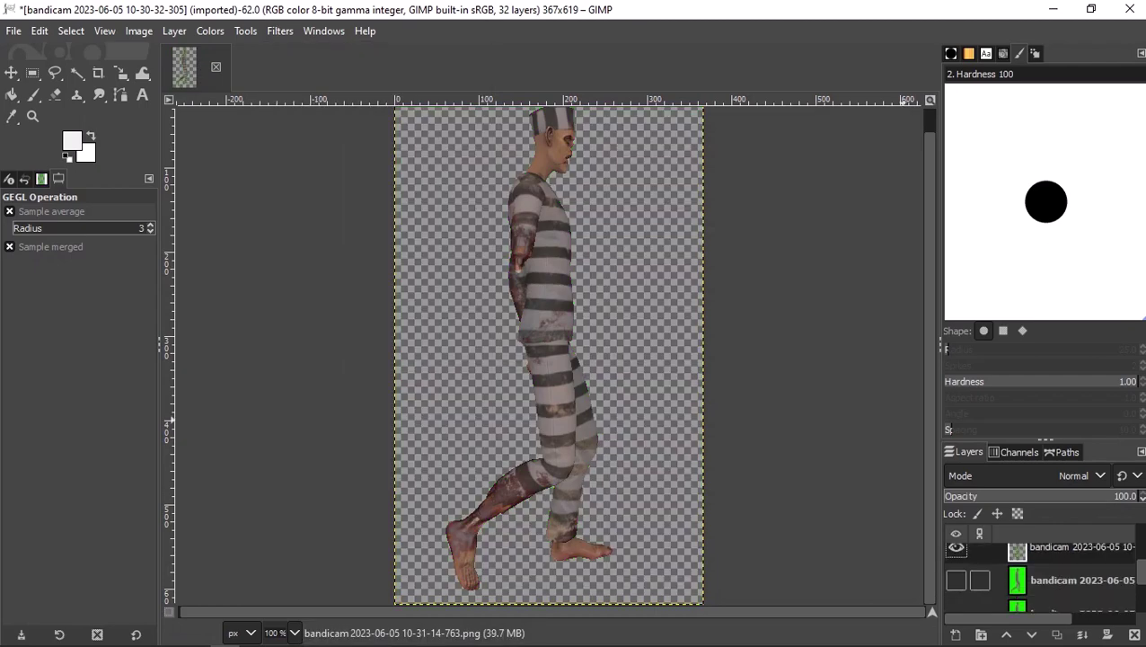
pyautogui.click(956, 581)
pyautogui.click(956, 549)
pyautogui.click(1060, 581)
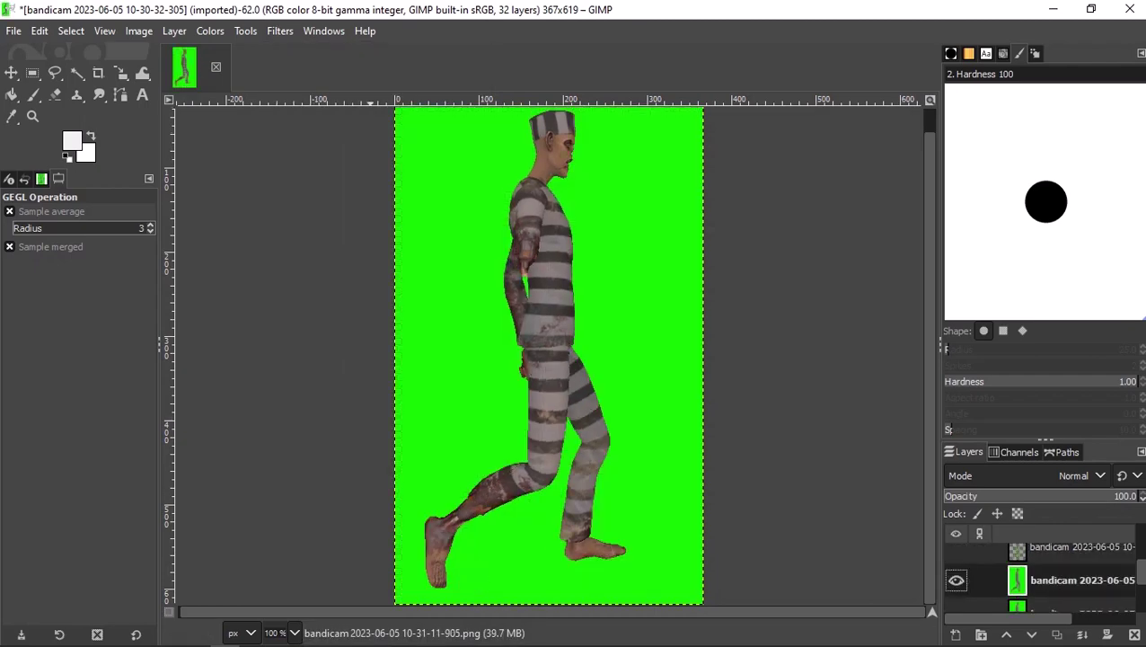
pyautogui.click(279, 31)
pyautogui.click(332, 51)
pyautogui.scroll(-1, 1042, 575)
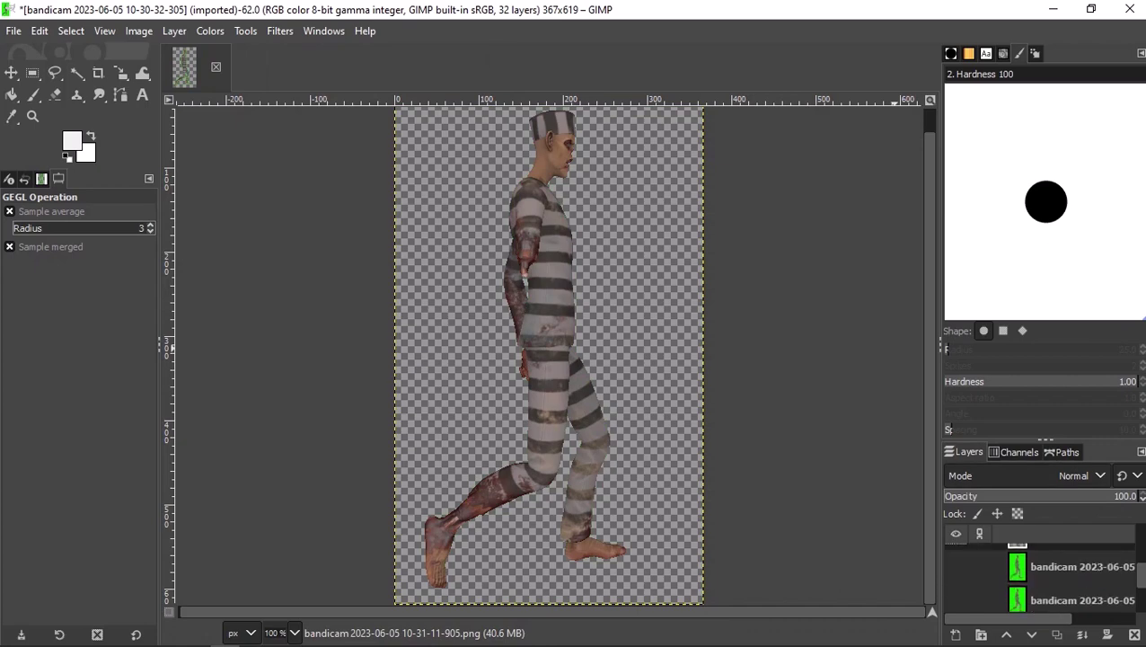
pyautogui.click(956, 566)
pyautogui.click(1061, 567)
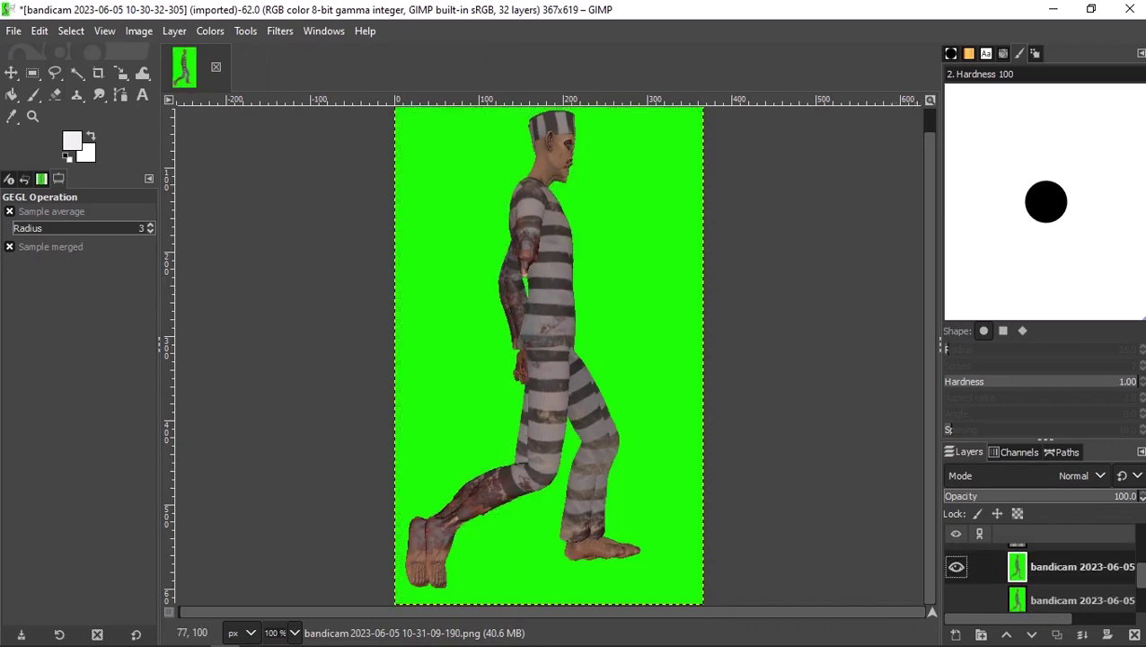
pyautogui.click(280, 30)
pyautogui.click(324, 50)
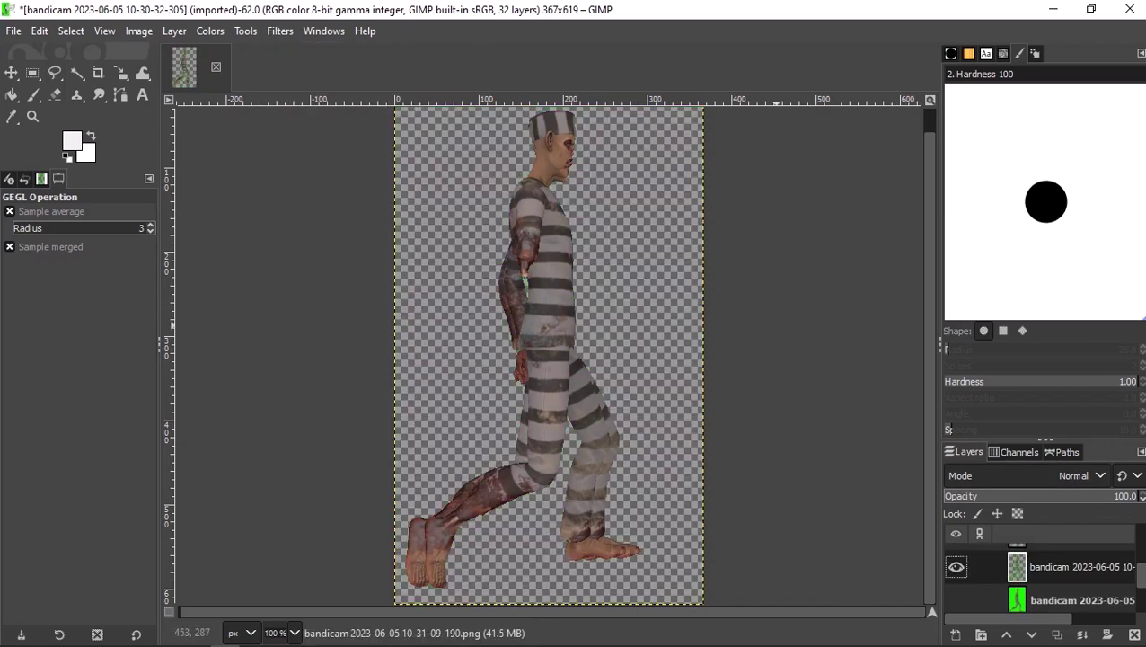
pyautogui.click(956, 566)
pyautogui.click(956, 600)
pyautogui.scroll(-1, 1042, 575)
pyautogui.click(1079, 594)
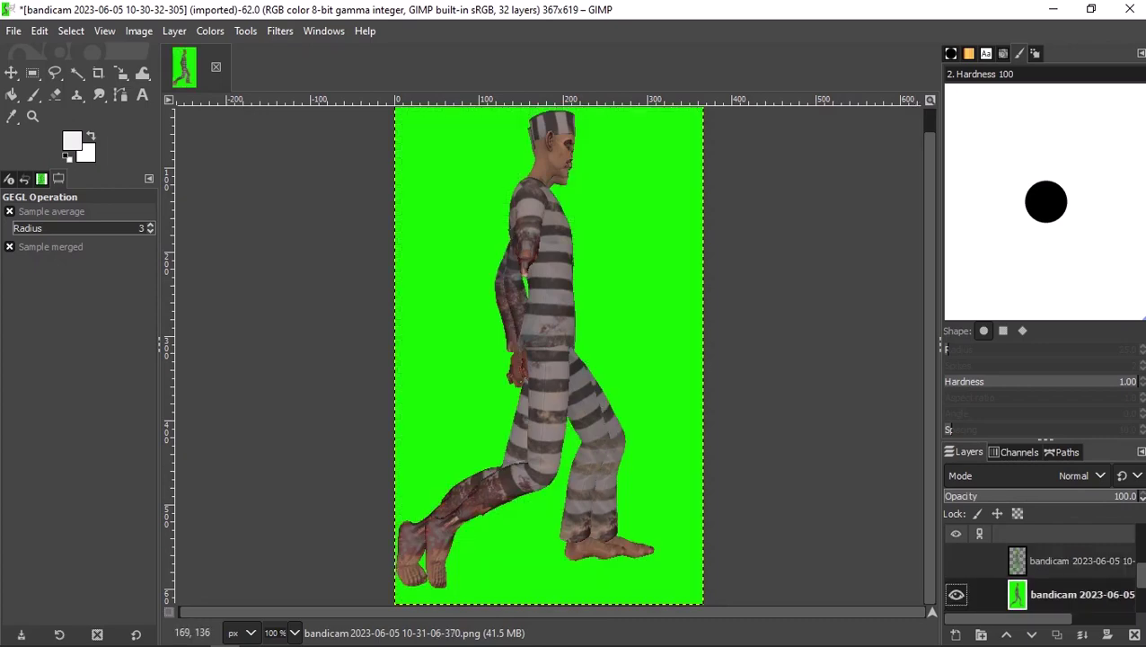
pyautogui.click(280, 30)
pyautogui.click(305, 51)
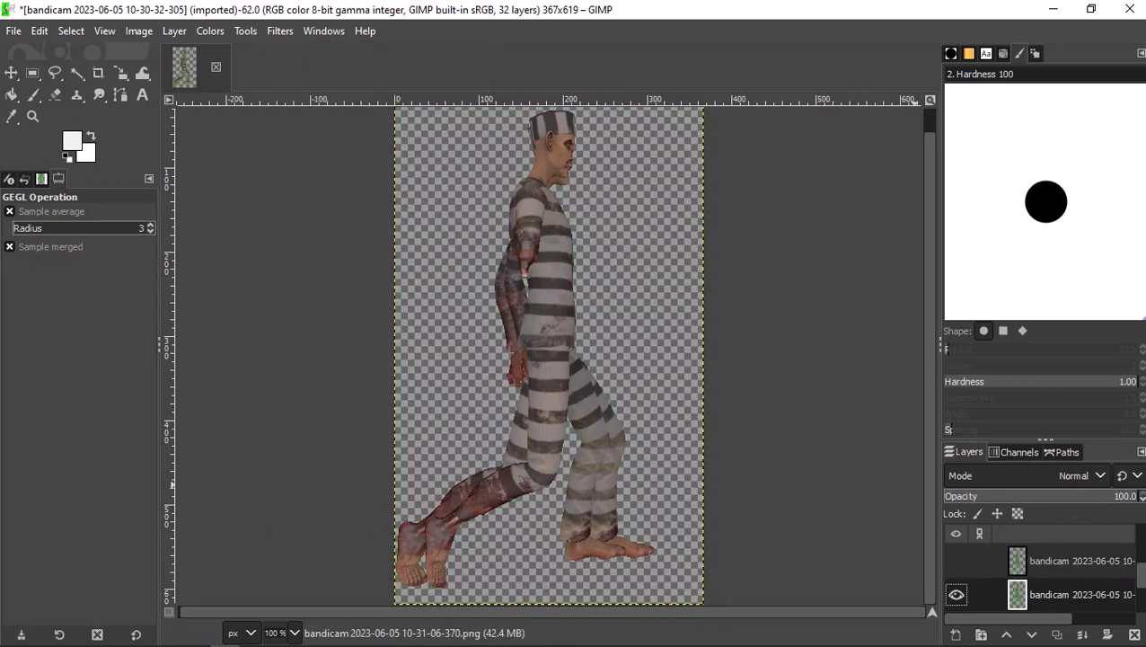
pyautogui.scroll(-1, 1043, 575)
pyautogui.click(956, 546)
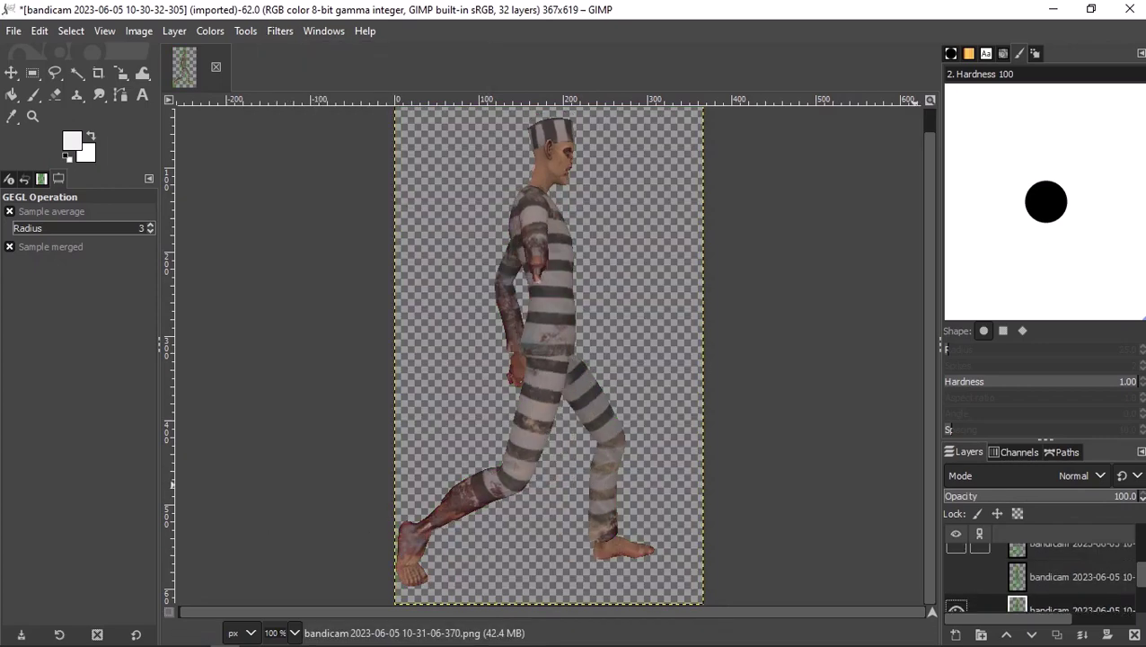
pyautogui.scroll(-3, 979, 575)
pyautogui.click(1069, 594)
pyautogui.click(956, 560)
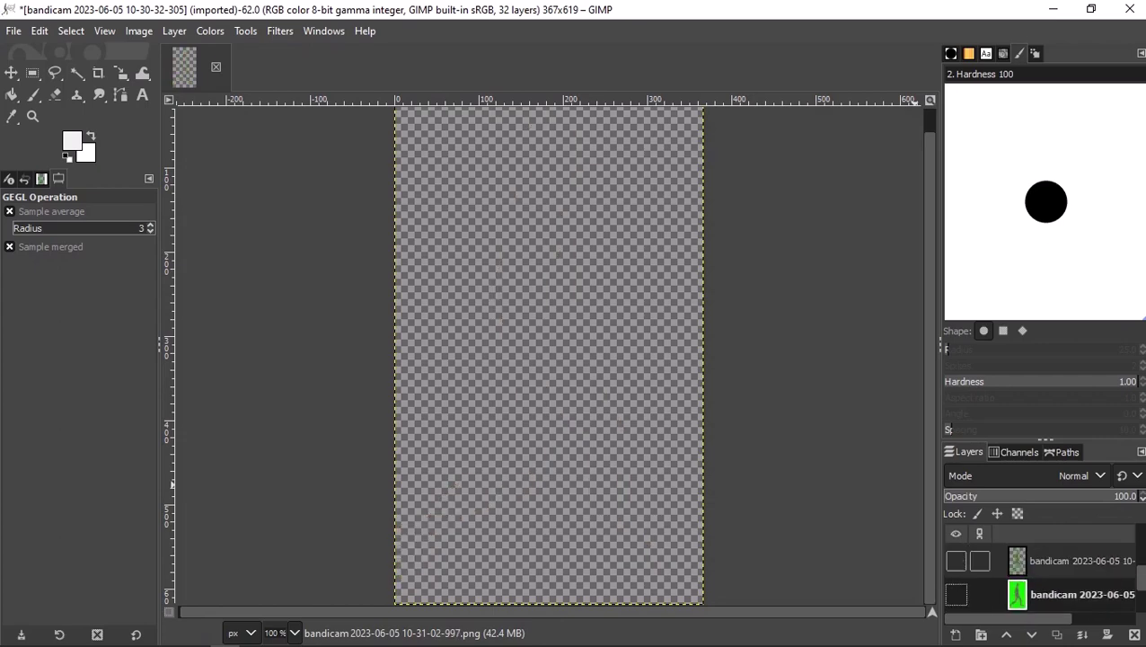
pyautogui.click(956, 594)
pyautogui.click(280, 31)
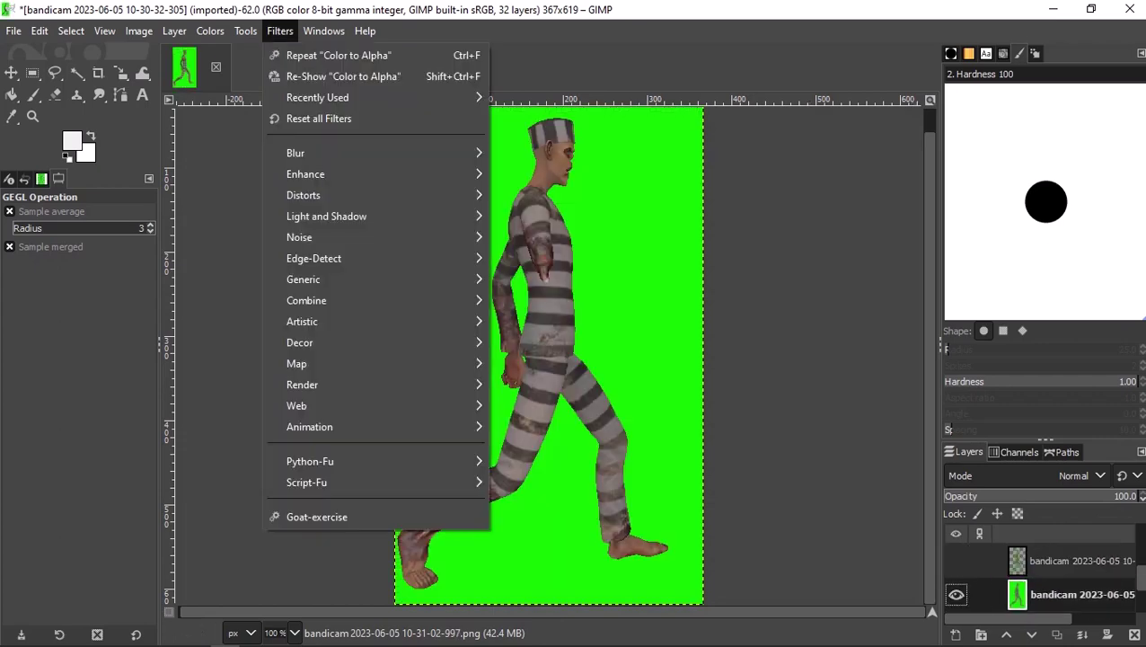
pyautogui.click(342, 51)
pyautogui.click(956, 594)
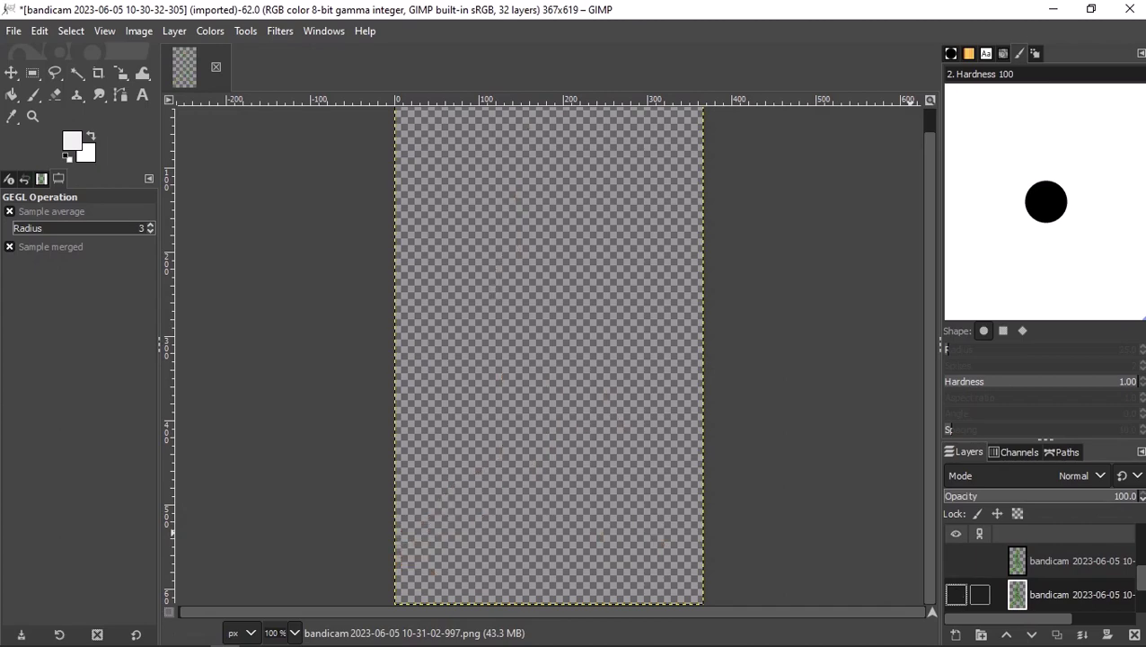
pyautogui.scroll(-3, 956, 589)
pyautogui.click(1024, 581)
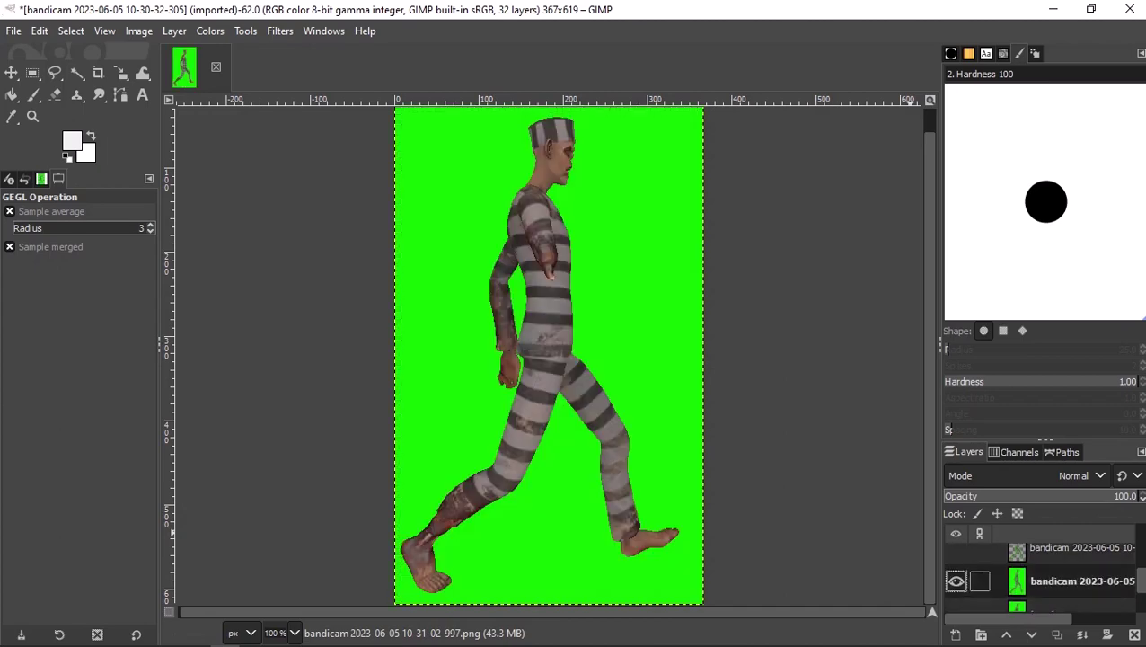
pyautogui.click(279, 31)
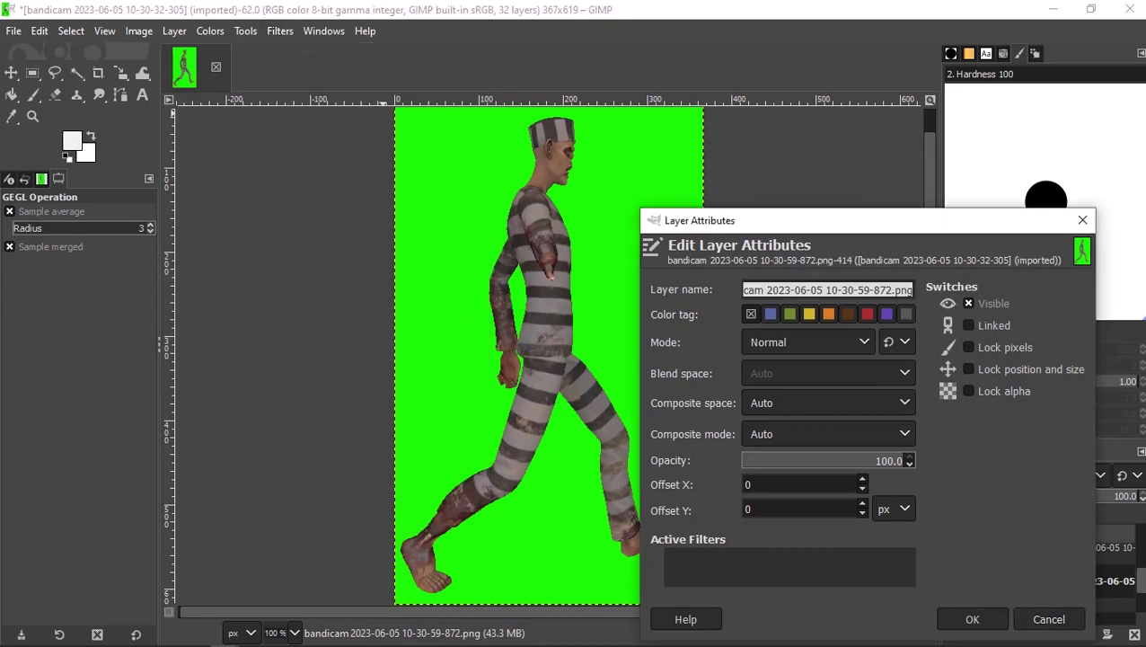
pyautogui.press('Escape')
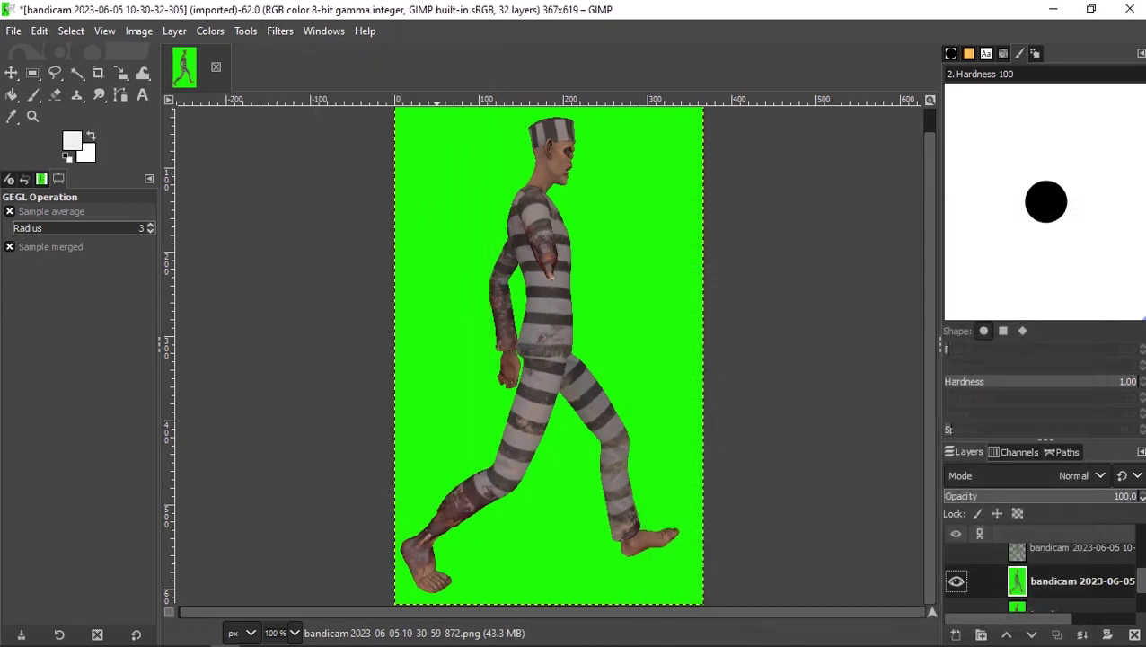
pyautogui.click(279, 31)
pyautogui.click(334, 55)
pyautogui.scroll(-2, 1042, 496)
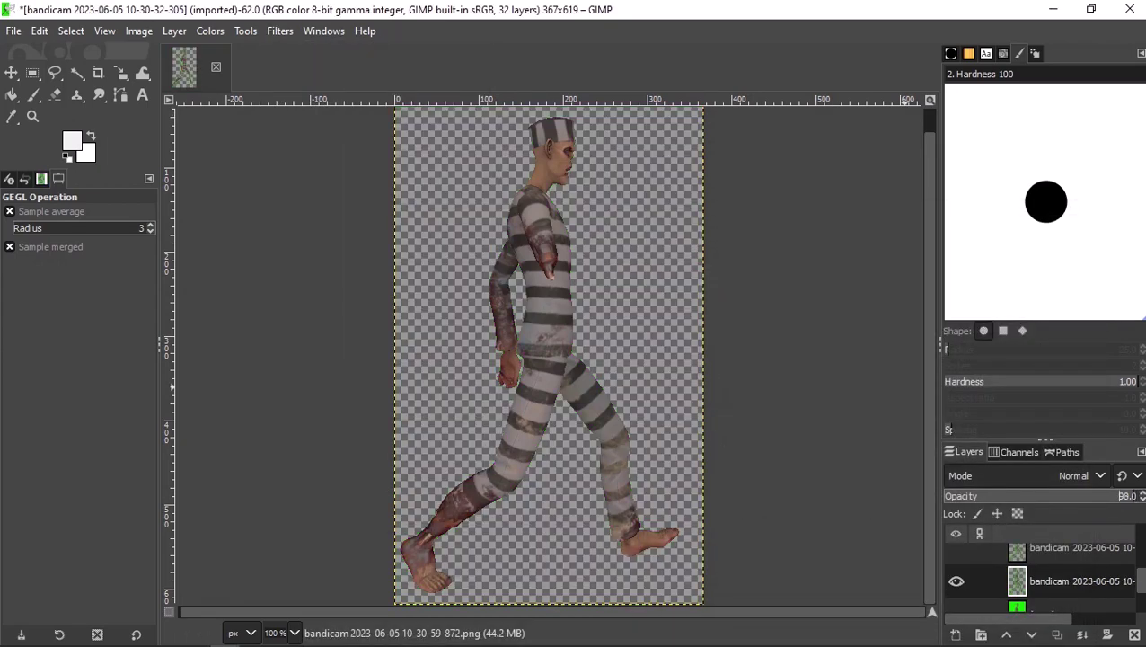
pyautogui.click(956, 581)
pyautogui.click(956, 607)
pyautogui.click(1033, 608)
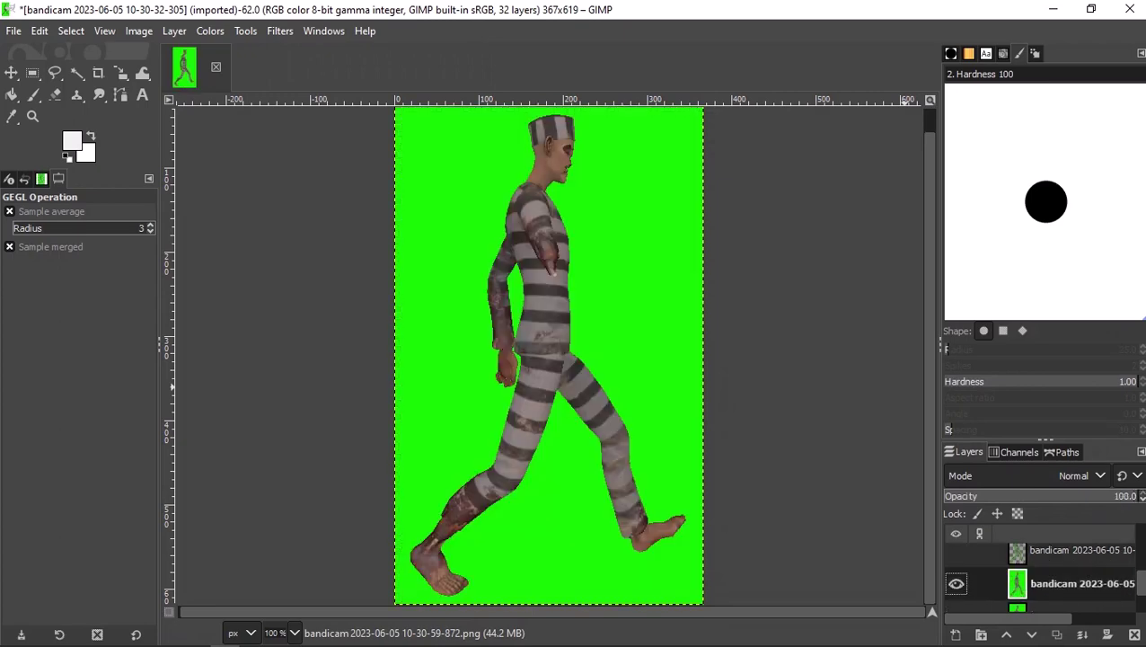
pyautogui.click(280, 31)
pyautogui.click(334, 56)
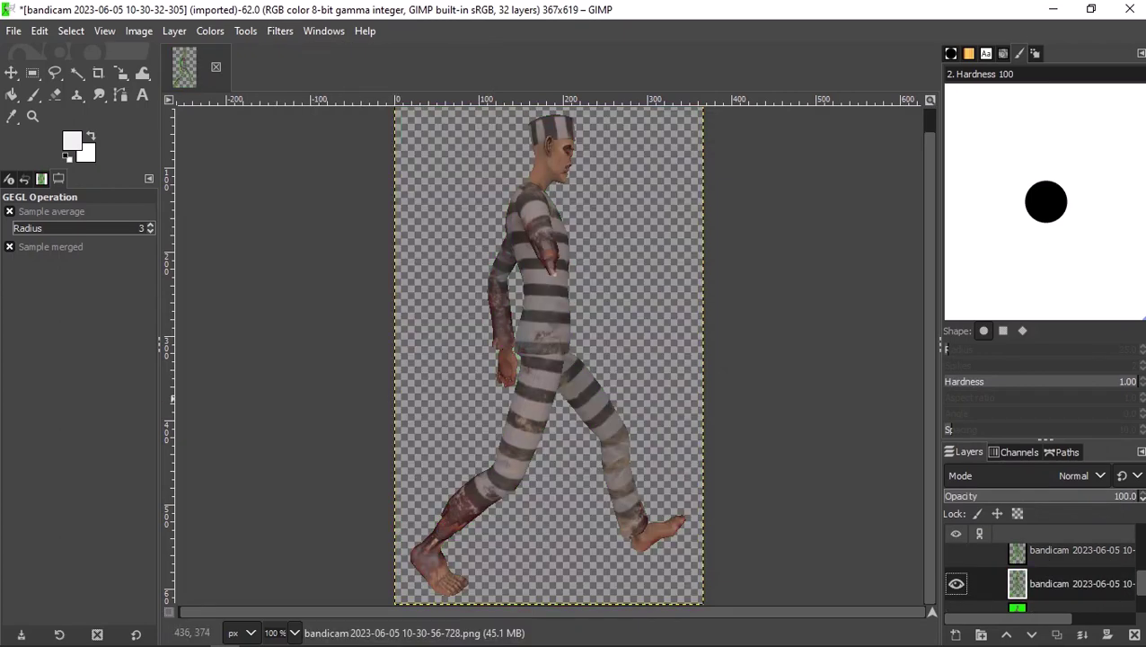
pyautogui.scroll(-2, 959, 580)
pyautogui.click(956, 585)
pyautogui.click(956, 553)
pyautogui.click(1069, 586)
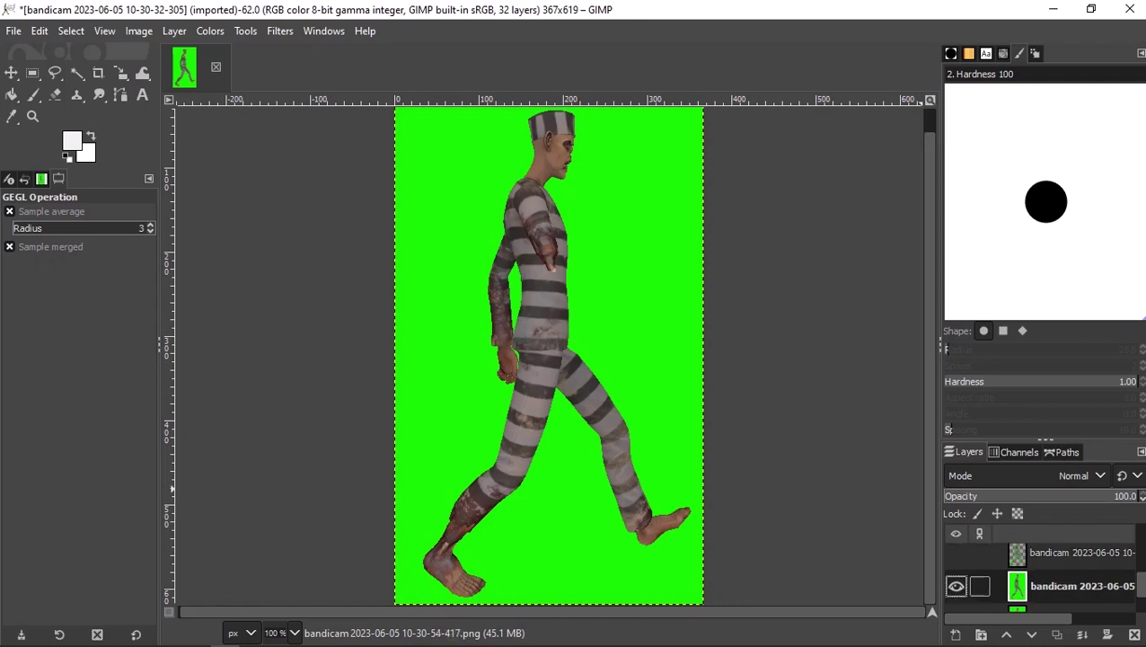
pyautogui.hotkey('alt', 'r')
pyautogui.press('Return')
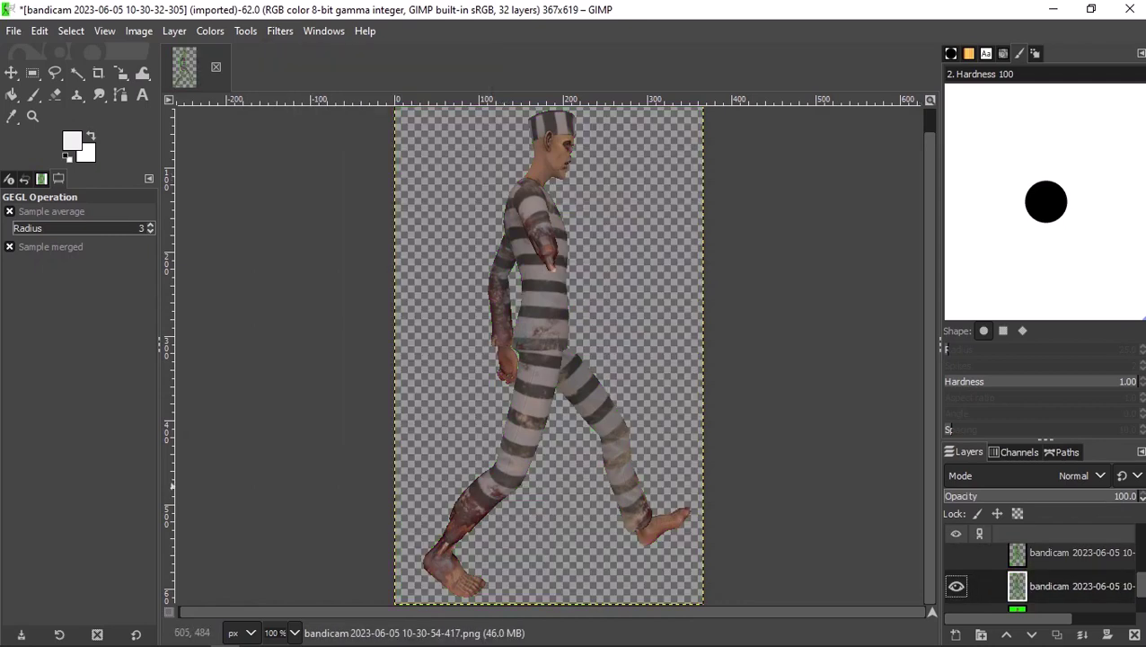
pyautogui.click(956, 586)
pyautogui.scroll(-3, 957, 584)
pyautogui.click(1060, 573)
pyautogui.click(957, 574)
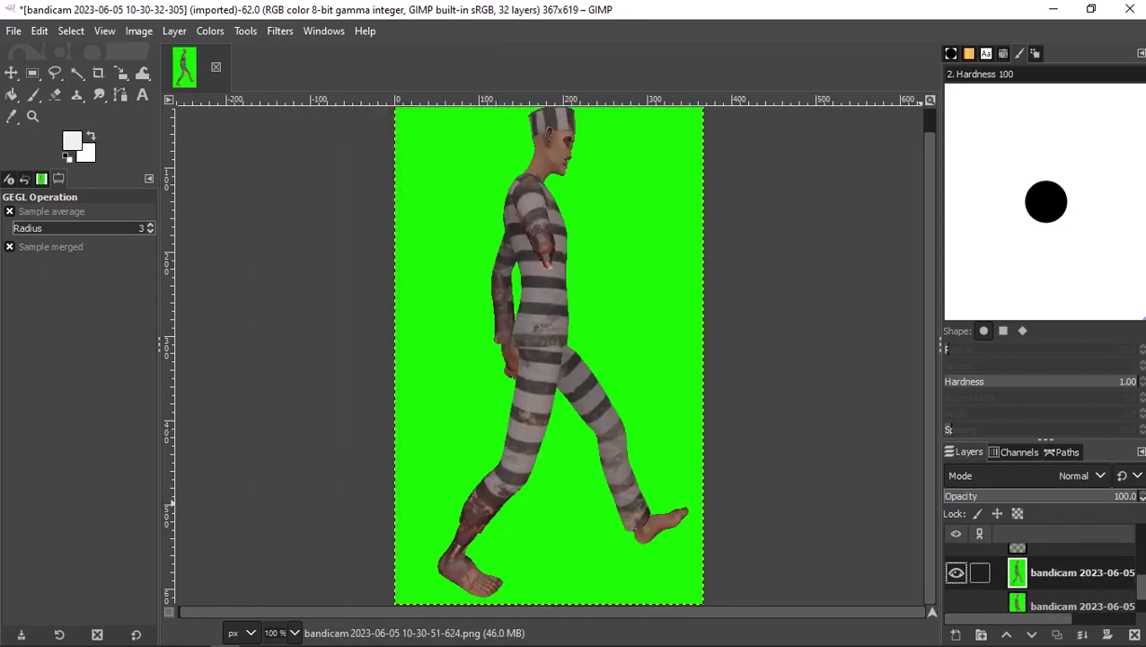
pyautogui.hotkey('alt', 'r')
pyautogui.press('Return')
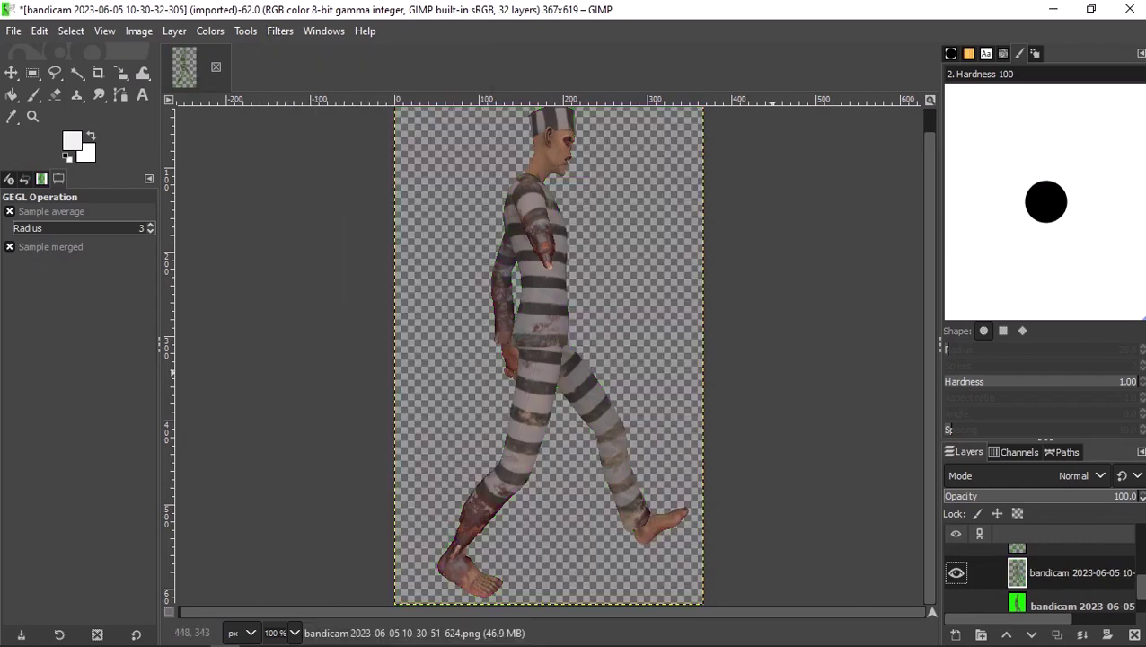
pyautogui.click(1060, 561)
pyautogui.scroll(2, 958, 561)
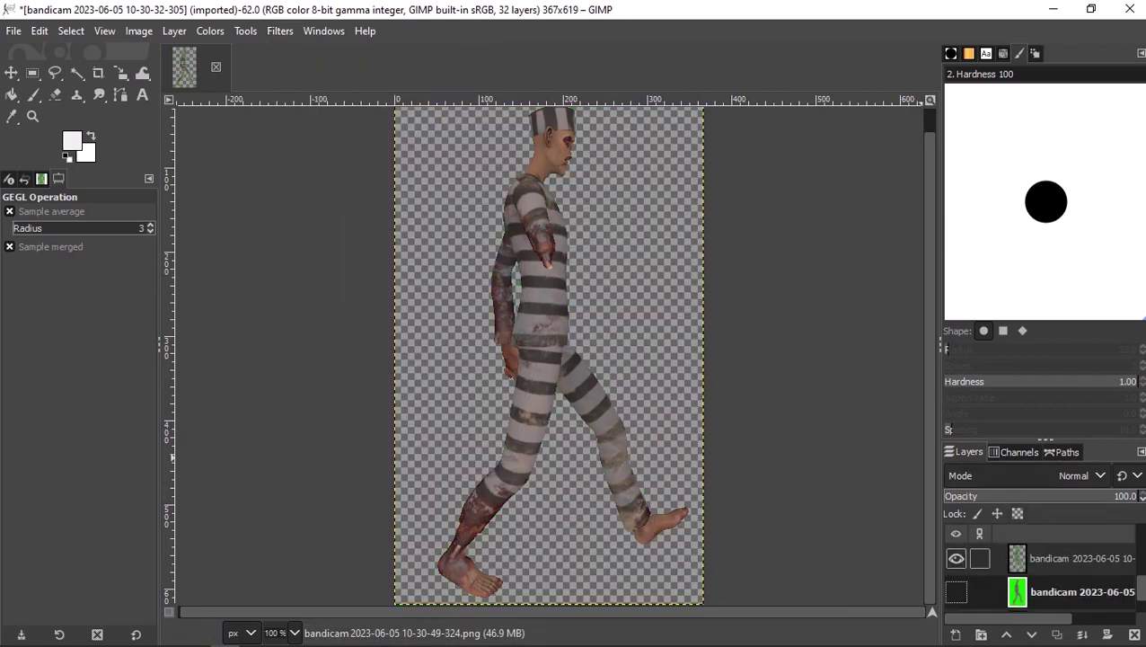
pyautogui.click(957, 559)
pyautogui.click(957, 593)
pyautogui.hotkey('alt', 'r')
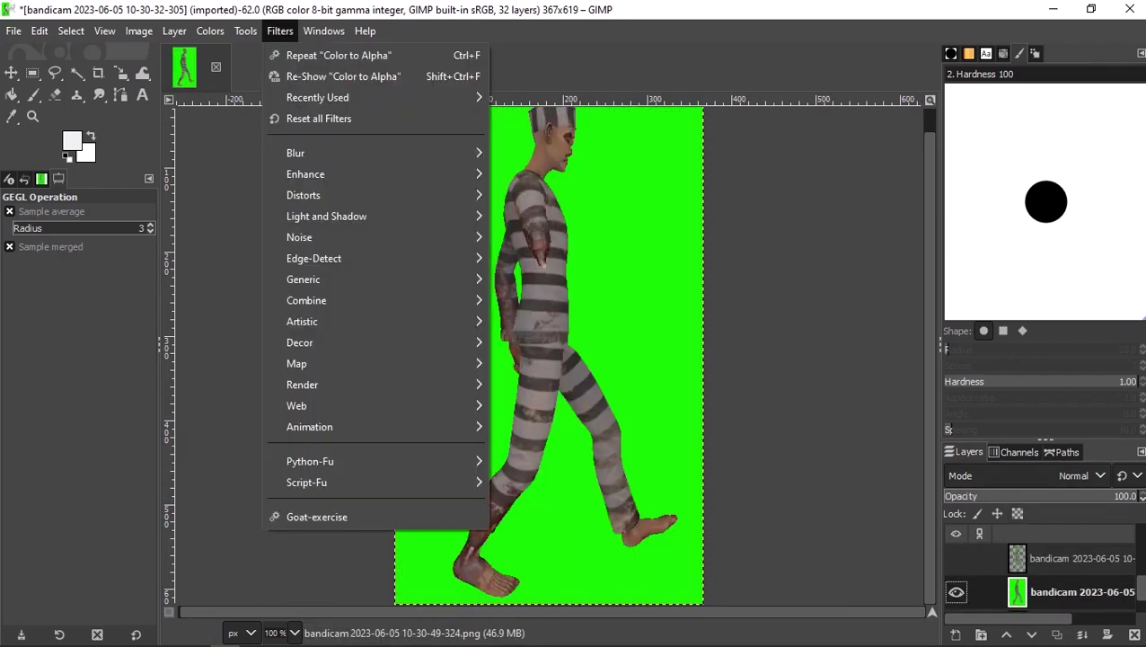
pyautogui.press('Return')
pyautogui.press('pagedown')
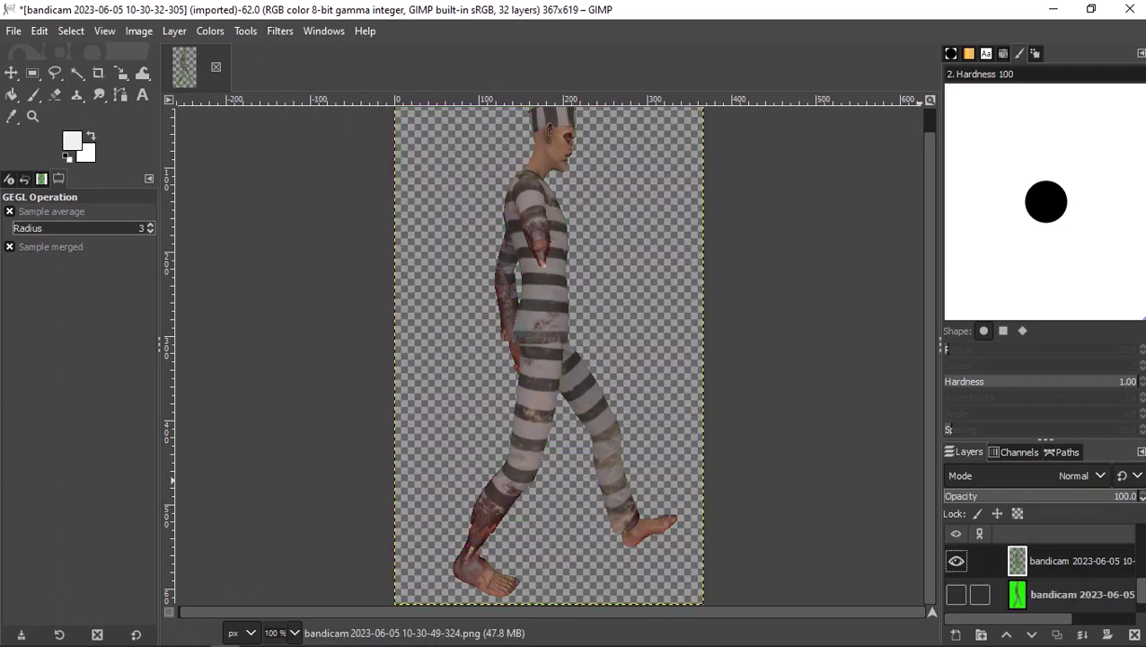
pyautogui.click(956, 594)
pyautogui.click(980, 560)
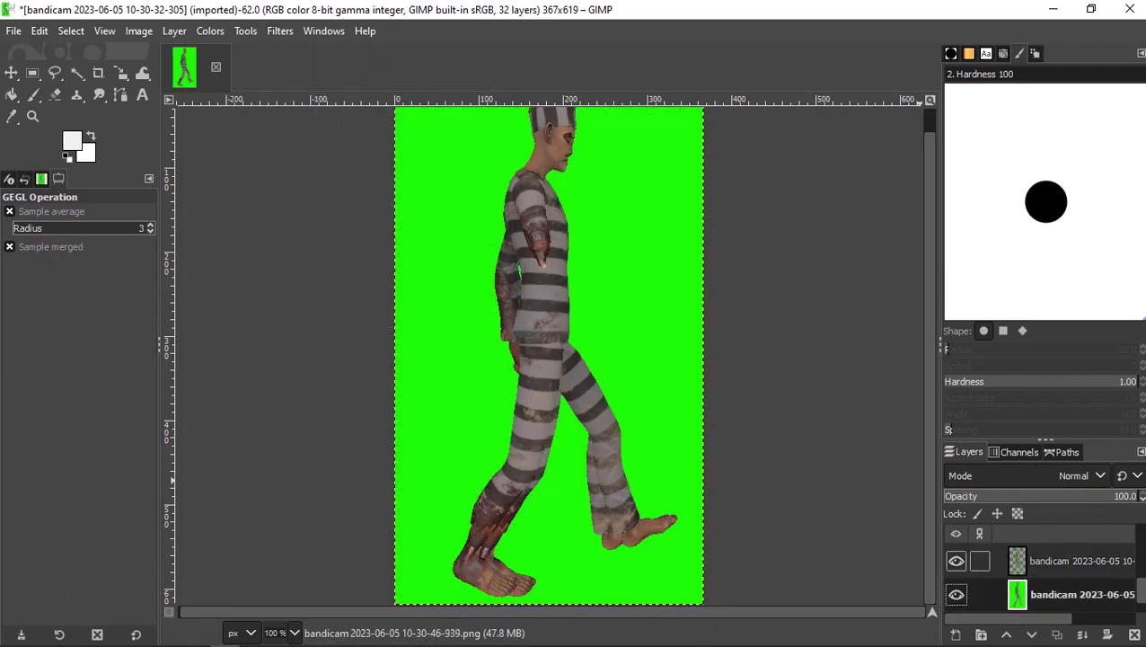
pyautogui.click(956, 561)
pyautogui.click(281, 31)
pyautogui.click(310, 54)
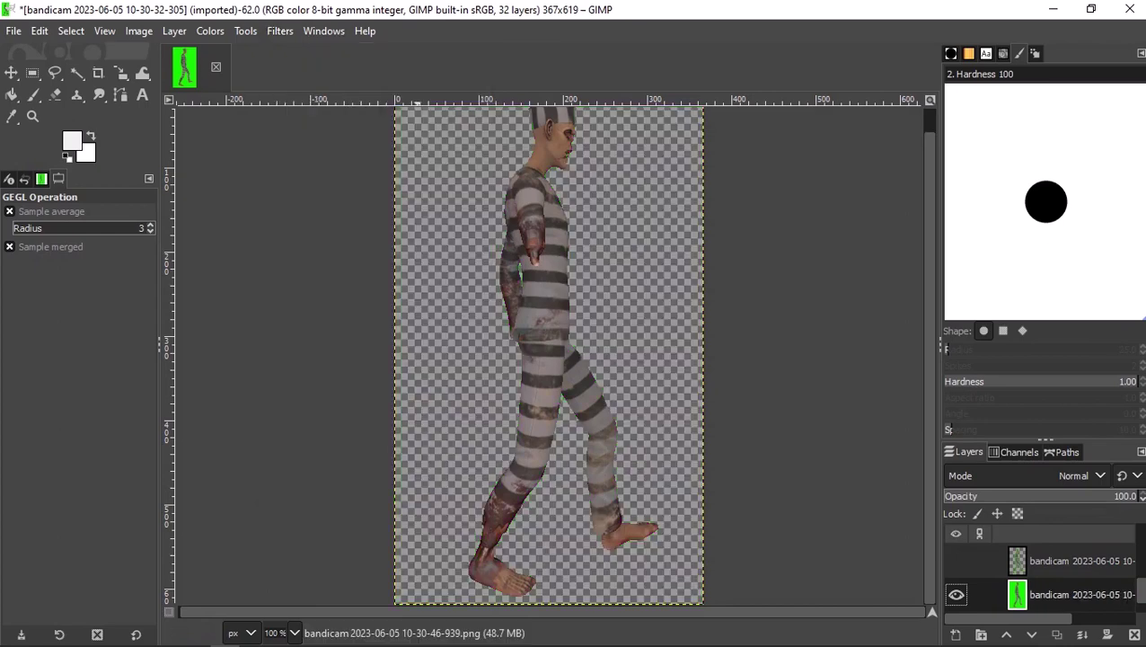
pyautogui.scroll(-3, 958, 582)
pyautogui.click(956, 580)
pyautogui.click(956, 547)
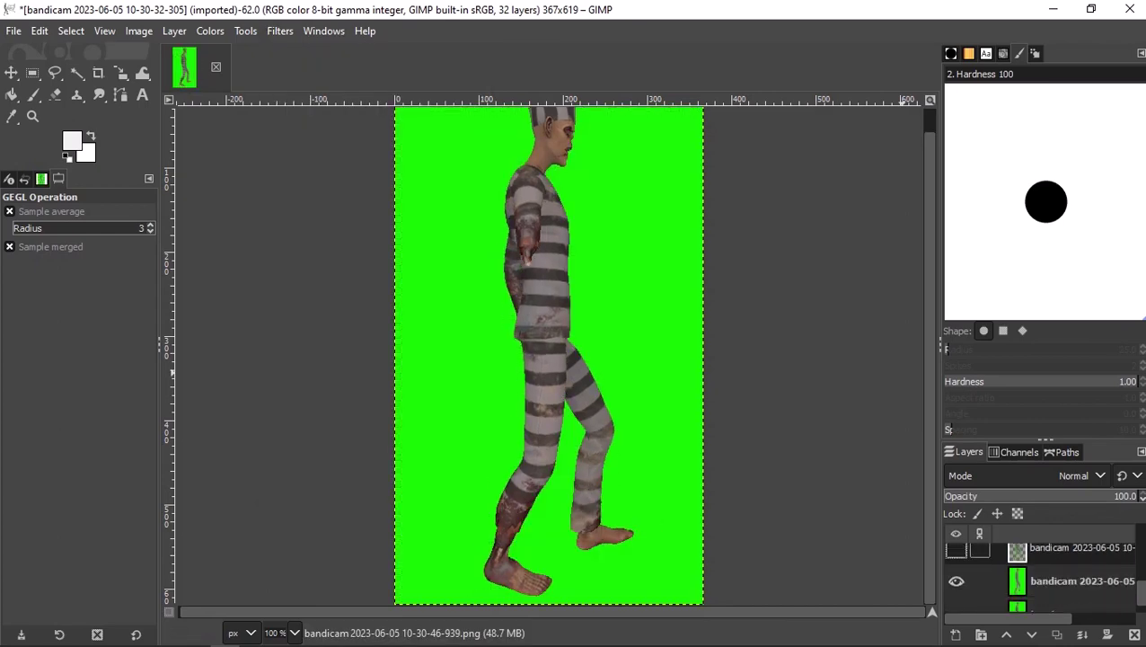
pyautogui.hotkey('alt', 'r')
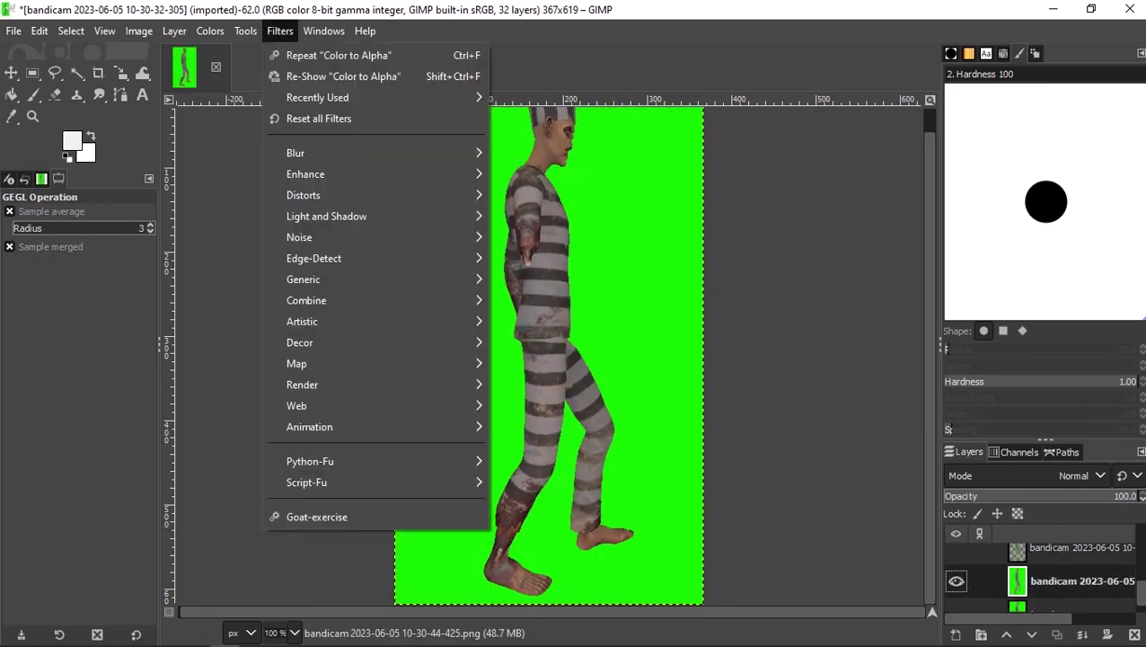
pyautogui.press('Return')
pyautogui.click(956, 581)
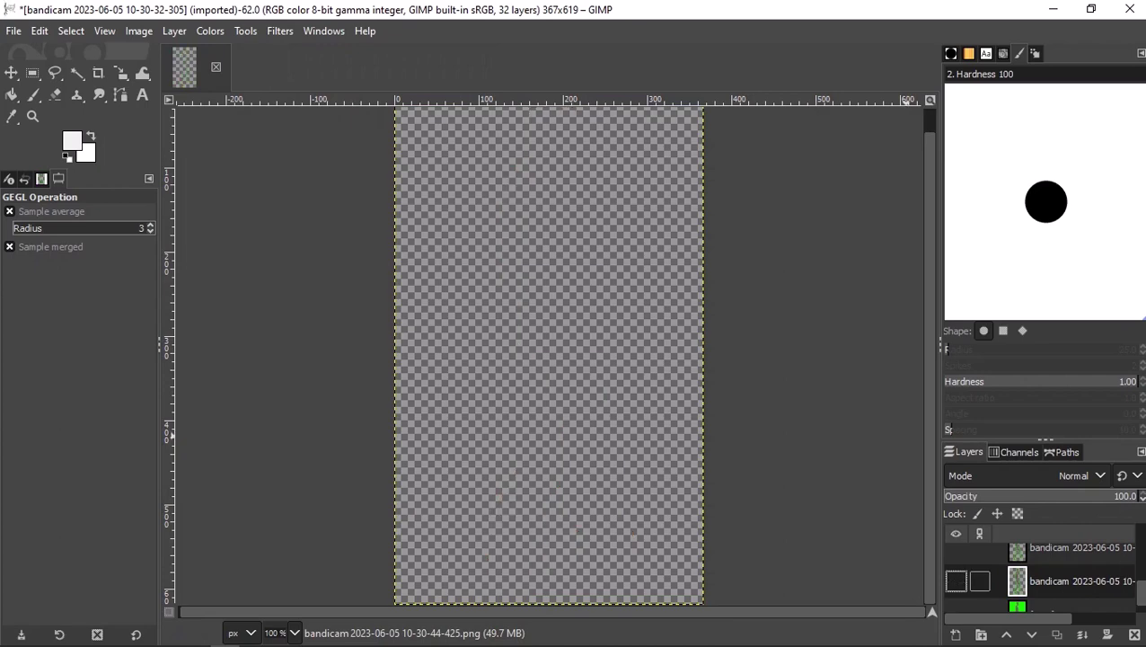
pyautogui.scroll(-2, 958, 582)
pyautogui.click(956, 583)
pyautogui.click(1042, 584)
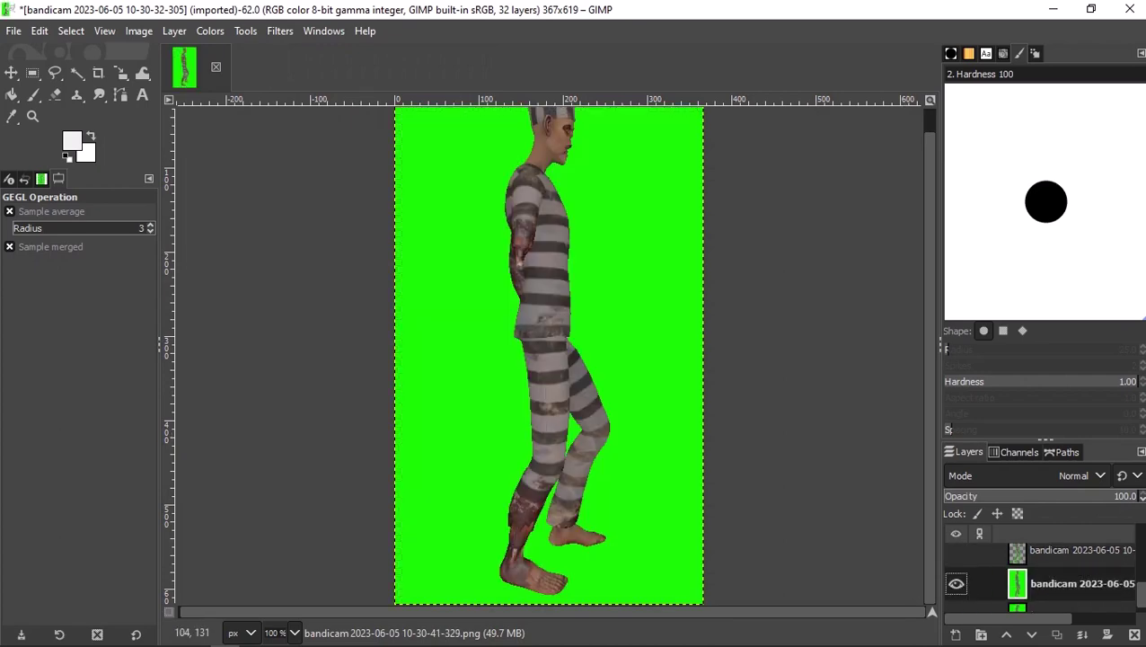
pyautogui.hotkey('alt', 'r')
pyautogui.press('Return')
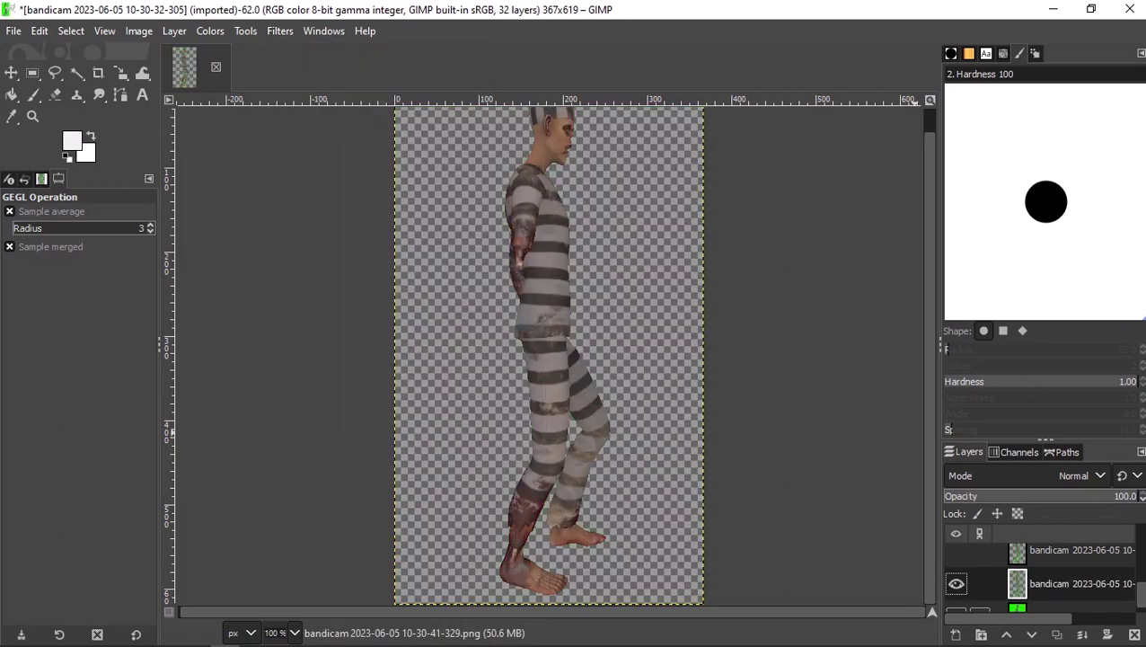
pyautogui.click(956, 583)
pyautogui.press('pagedown')
pyautogui.click(956, 585)
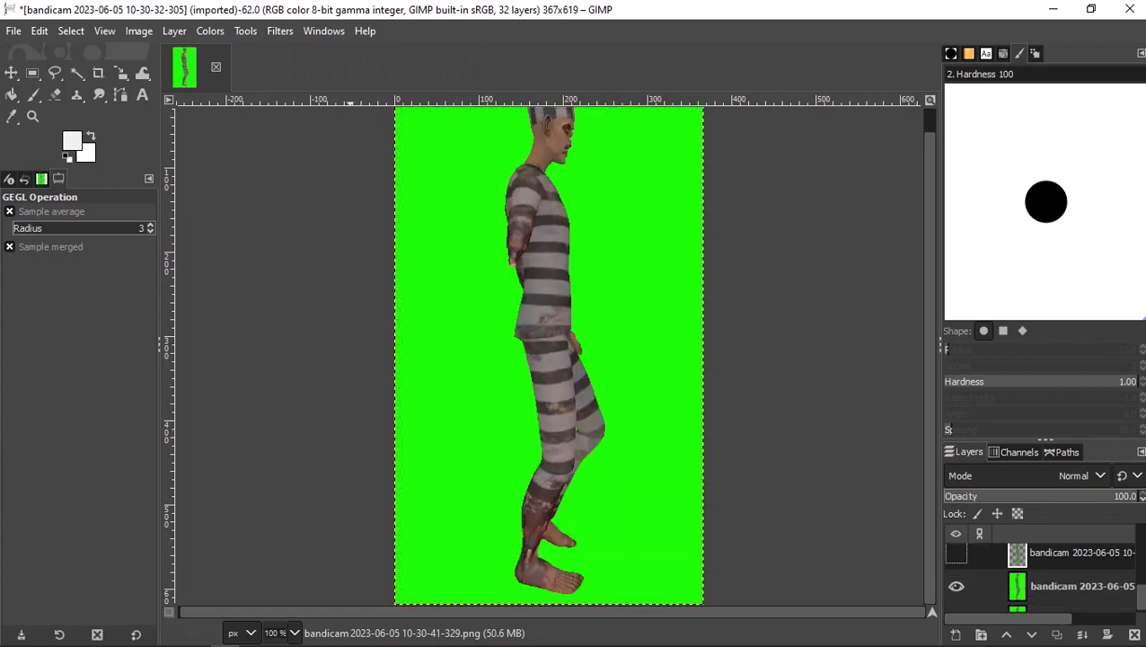
pyautogui.click(956, 585)
pyautogui.press('pagedown')
pyautogui.click(956, 586)
pyautogui.hotkey('alt', 'r')
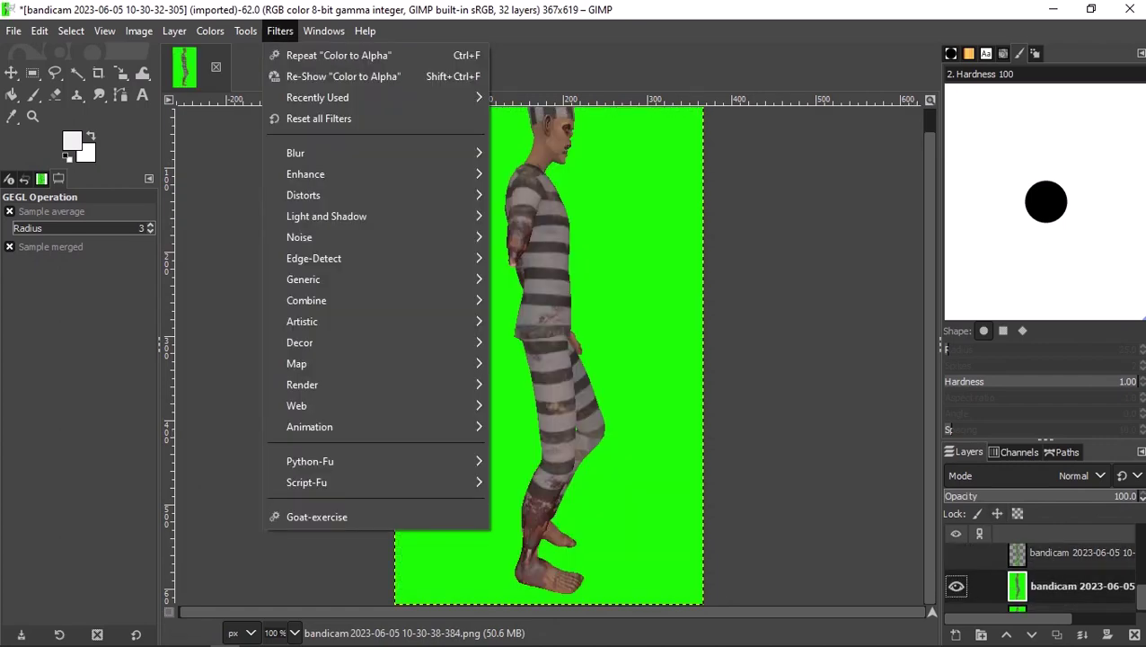
pyautogui.press('Return')
pyautogui.click(1069, 587)
pyautogui.scroll(2, 1070, 586)
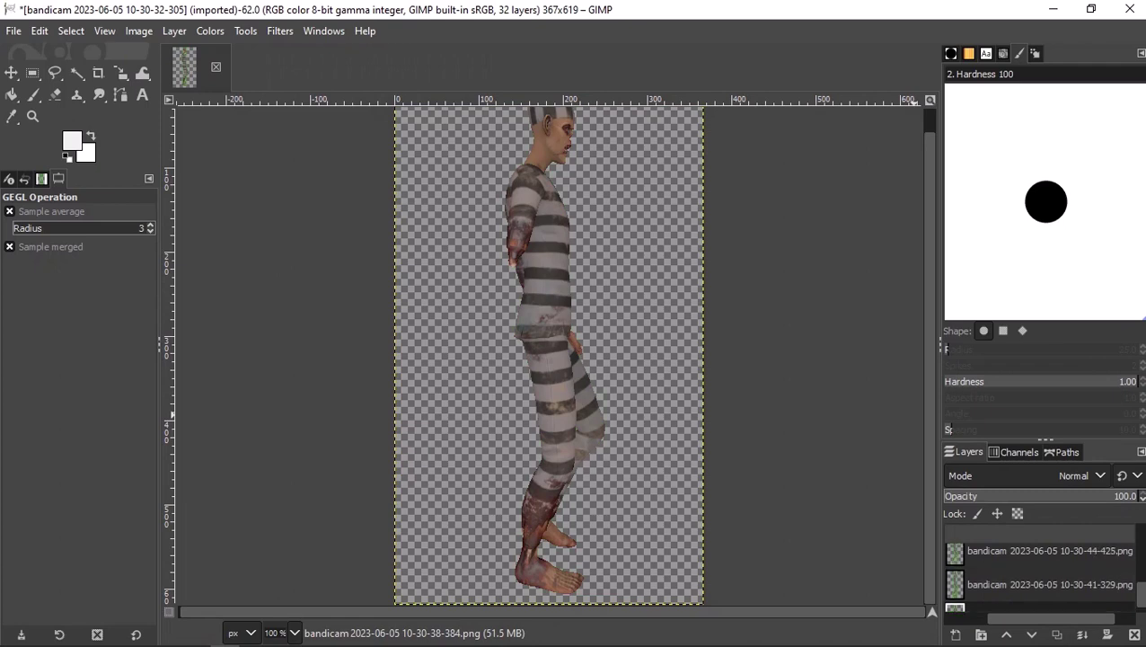
pyautogui.moveTo(1049, 620); pyautogui.dragTo(997, 619)
pyautogui.scroll(-3, 970, 583)
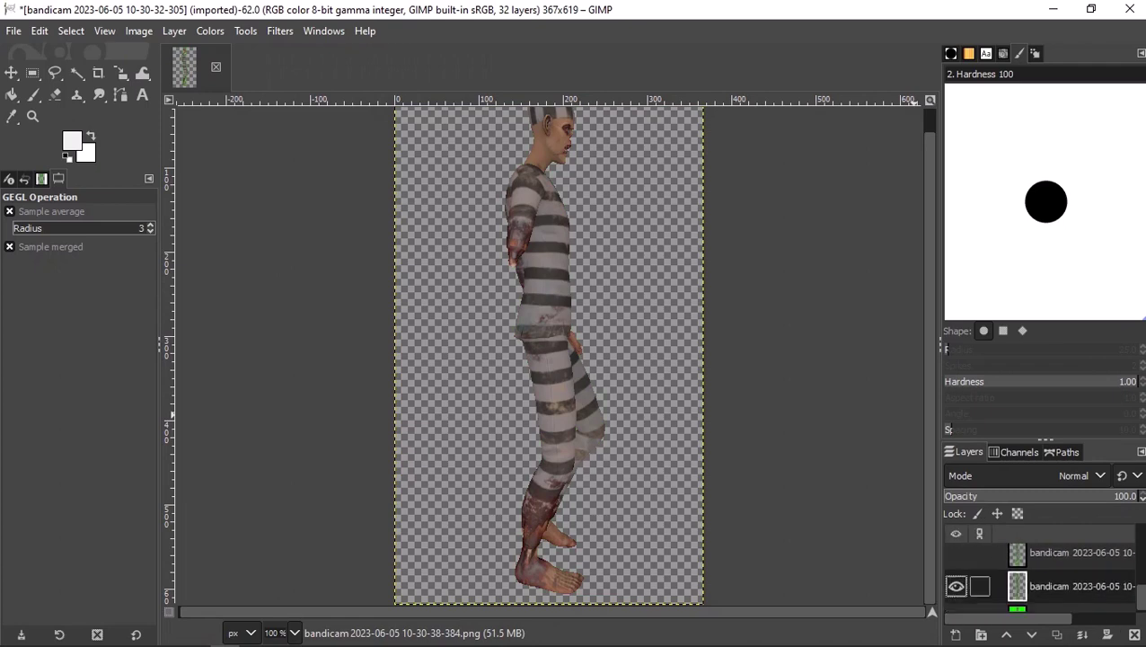
pyautogui.click(956, 572)
pyautogui.scroll(-1, 958, 571)
pyautogui.click(956, 594)
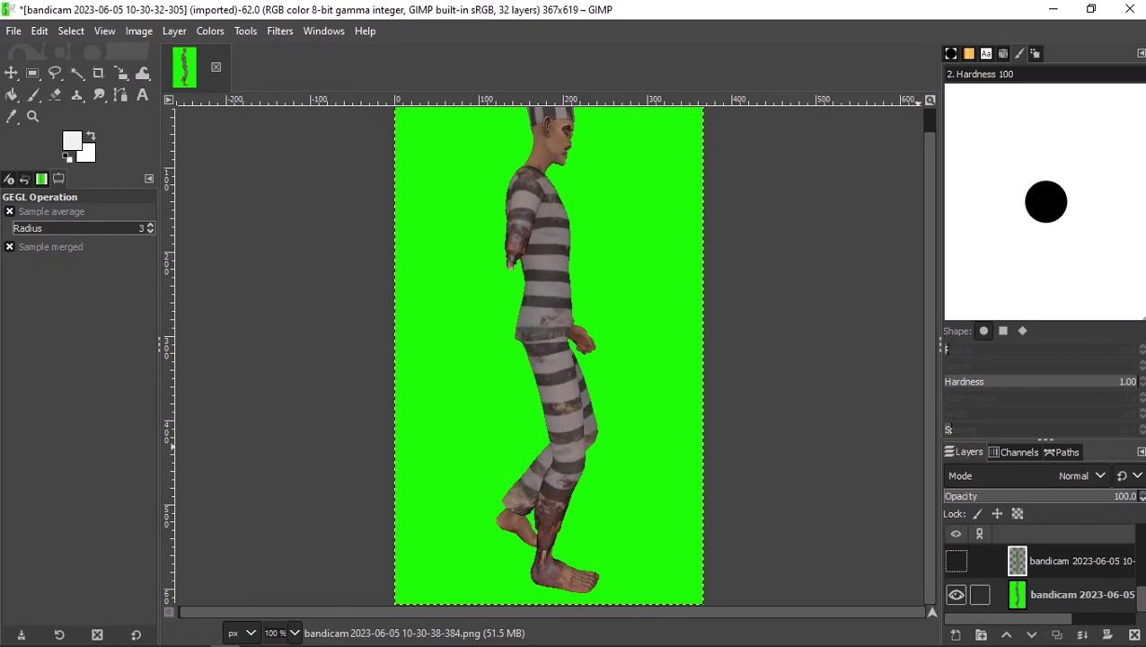
pyautogui.click(1049, 595)
pyautogui.click(279, 31)
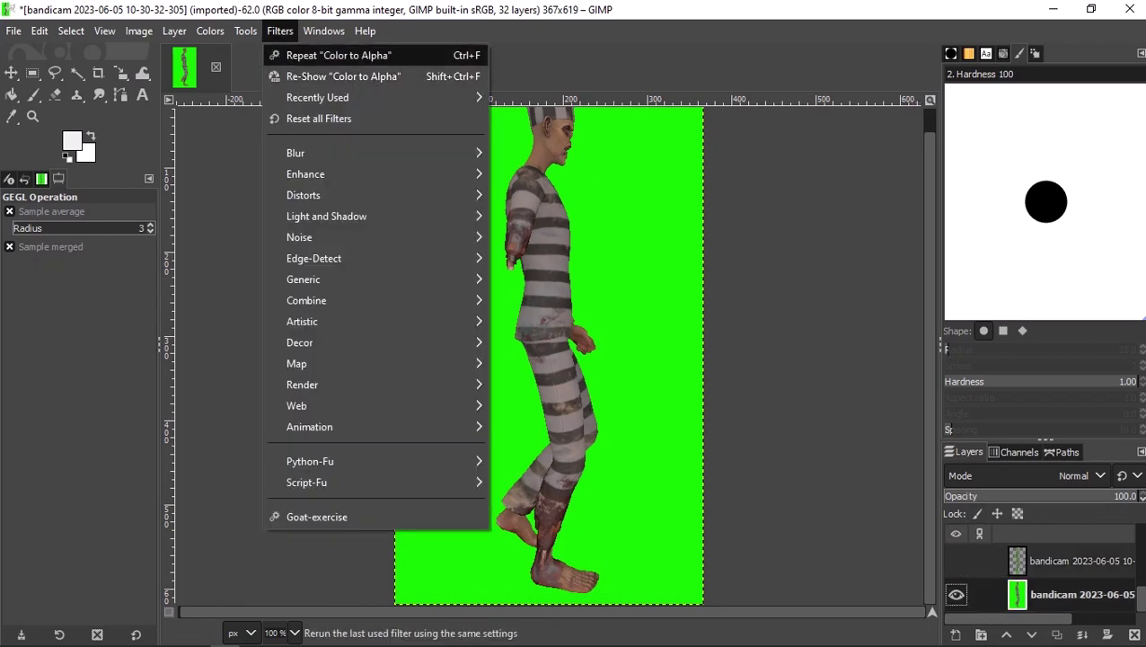
pyautogui.click(346, 52)
# Turn visibility back on for every hidden frame layer, from the bottom of the layer stack up to the topmost frame.
pyautogui.click(956, 562)
pyautogui.scroll(2, 956, 562)
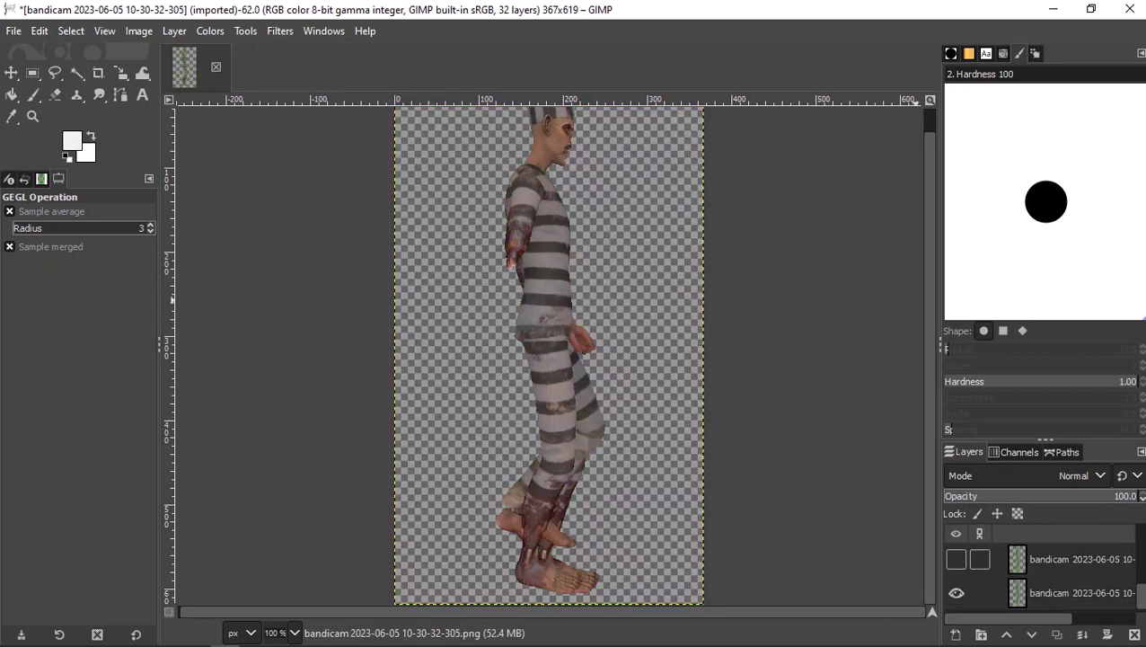
pyautogui.click(956, 561)
pyautogui.scroll(3, 956, 563)
pyautogui.click(956, 563)
pyautogui.scroll(2, 956, 564)
pyautogui.click(956, 564)
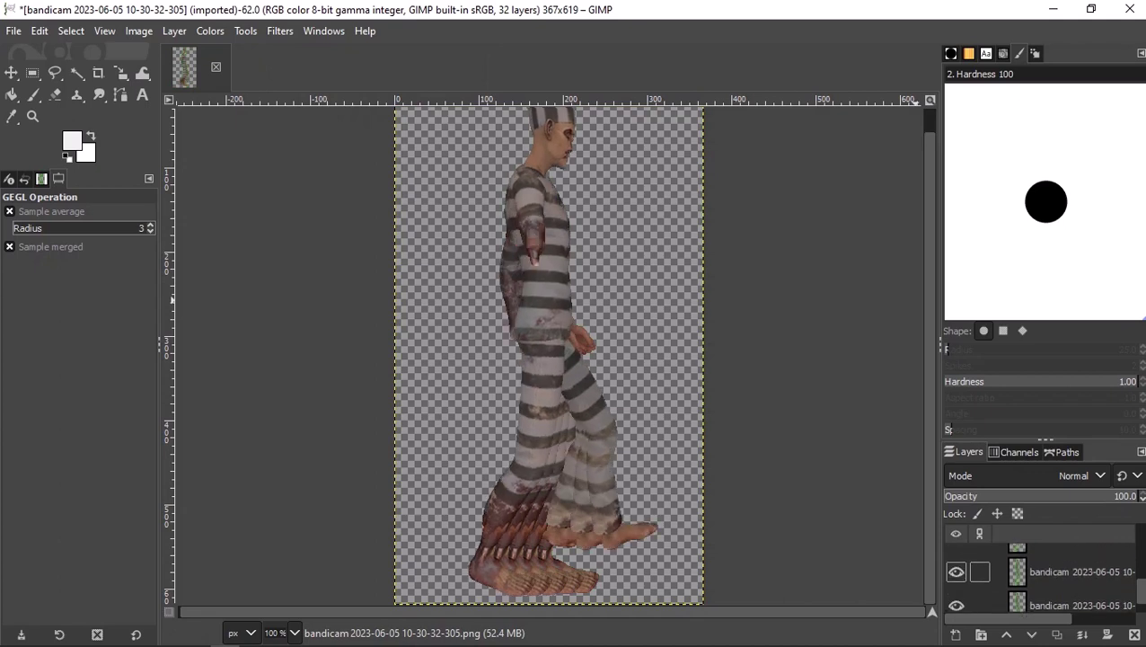
pyautogui.scroll(1, 956, 563)
pyautogui.click(956, 561)
pyautogui.scroll(-1, 956, 556)
pyautogui.click(956, 554)
pyautogui.scroll(-1, 956, 554)
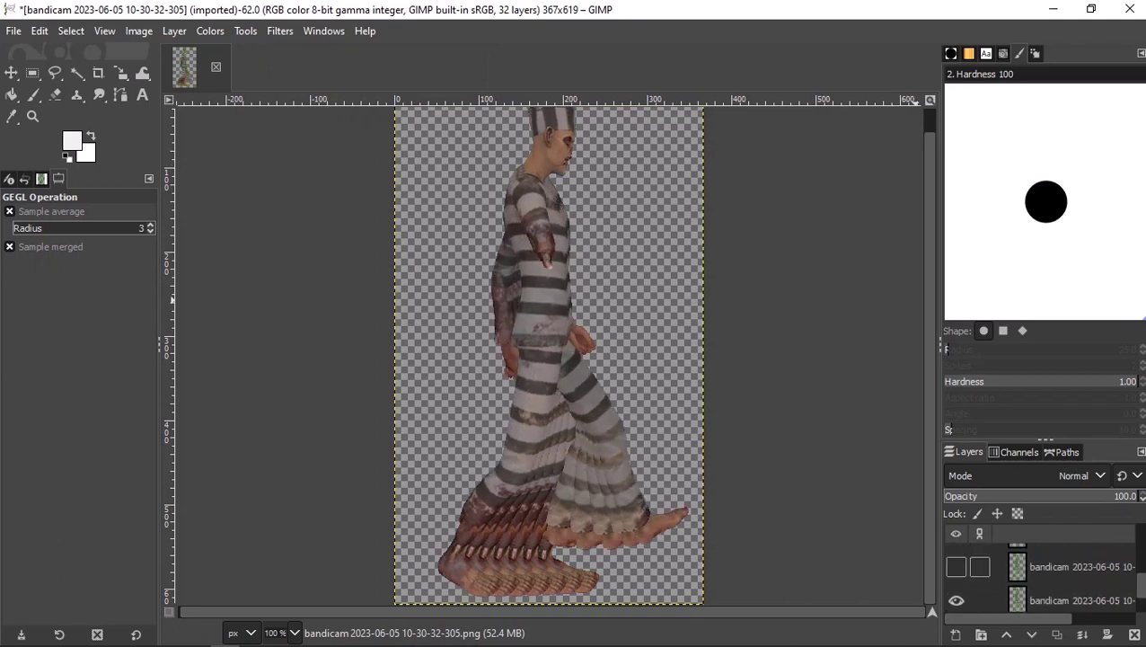
pyautogui.click(956, 553)
pyautogui.scroll(-1, 956, 554)
pyautogui.click(956, 553)
pyautogui.scroll(-1, 956, 553)
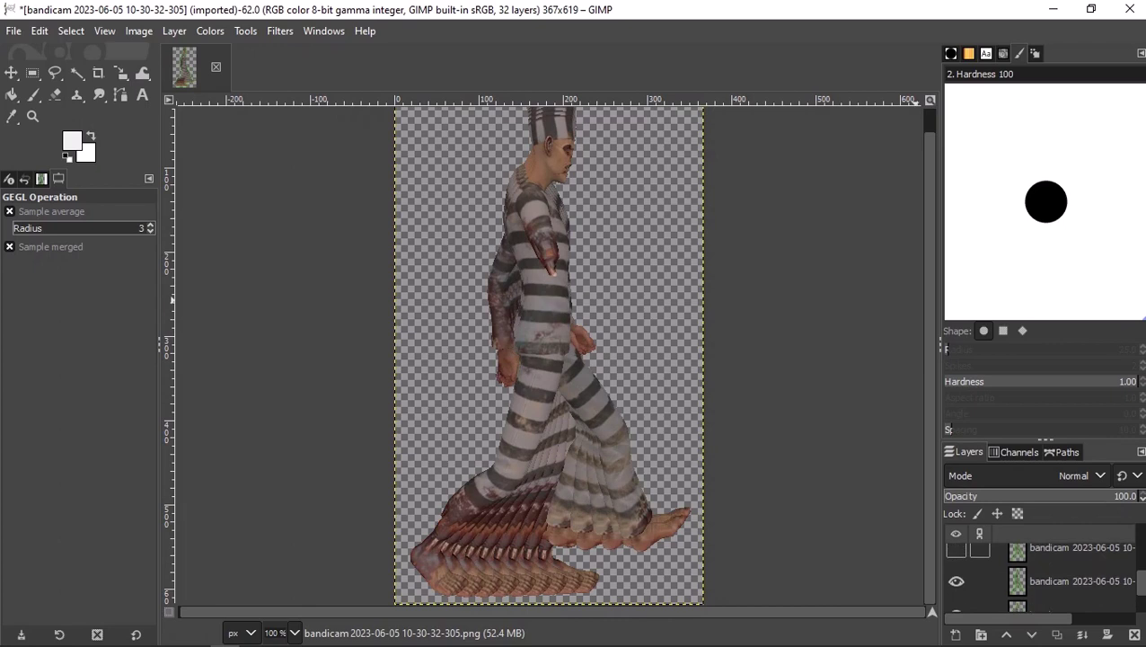
pyautogui.click(956, 552)
pyautogui.scroll(-1, 956, 551)
pyautogui.click(956, 551)
pyautogui.scroll(-1, 956, 551)
pyautogui.click(956, 550)
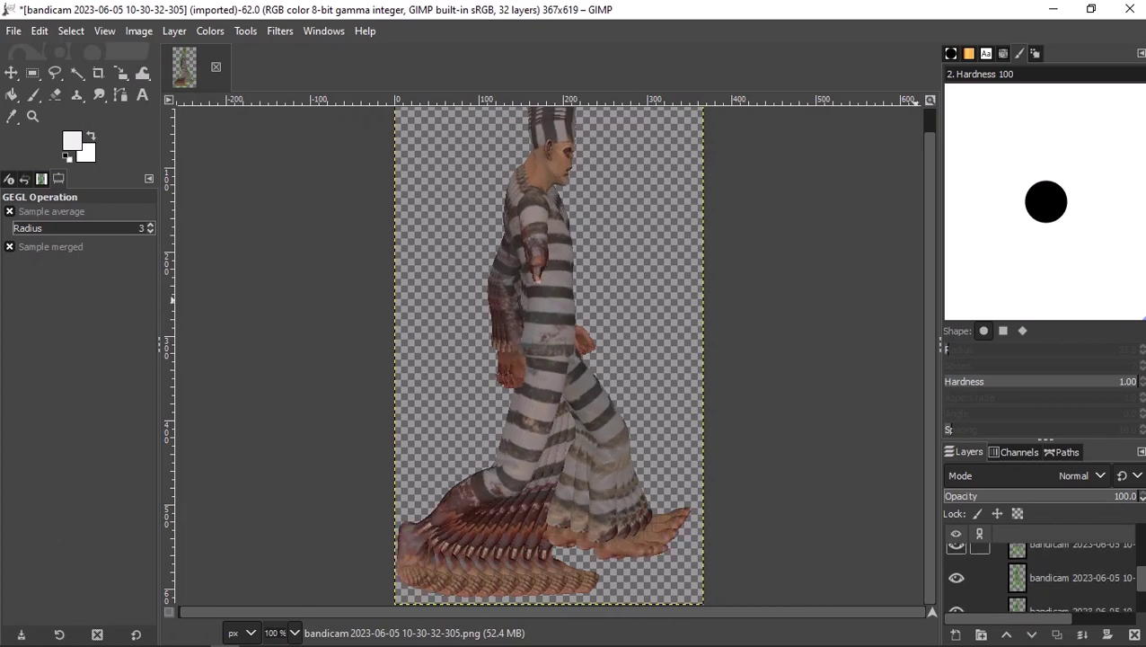
pyautogui.scroll(-1, 956, 550)
pyautogui.click(956, 550)
pyautogui.scroll(-1, 956, 550)
pyautogui.click(956, 550)
pyautogui.scroll(-2, 956, 550)
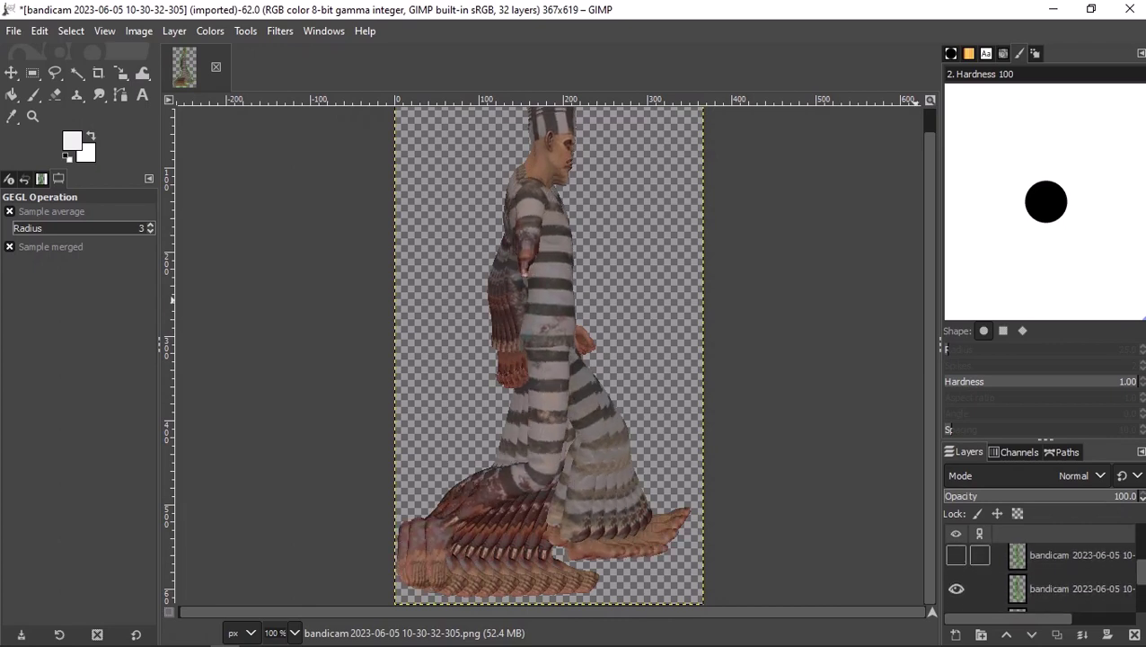
pyautogui.click(956, 552)
pyautogui.scroll(-1, 956, 553)
pyautogui.click(956, 552)
pyautogui.scroll(-1, 956, 552)
pyautogui.click(956, 550)
pyautogui.scroll(-1, 956, 550)
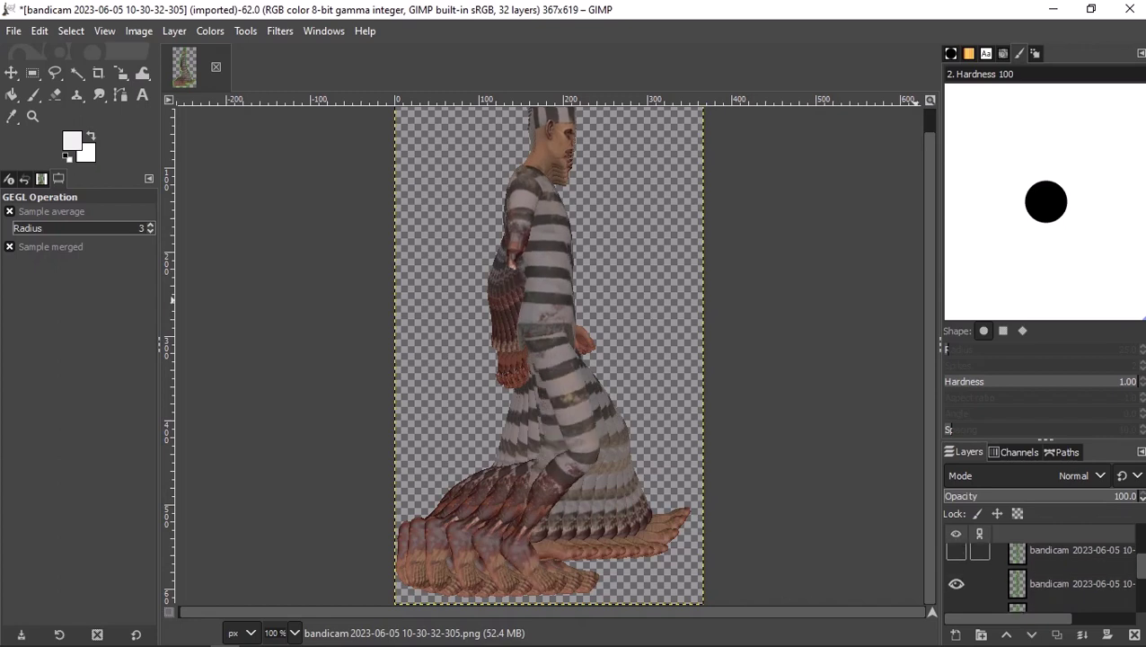
pyautogui.scroll(1, 956, 560)
pyautogui.click(956, 561)
pyautogui.scroll(2, 956, 561)
pyautogui.click(956, 561)
pyautogui.scroll(2, 956, 560)
pyautogui.click(956, 560)
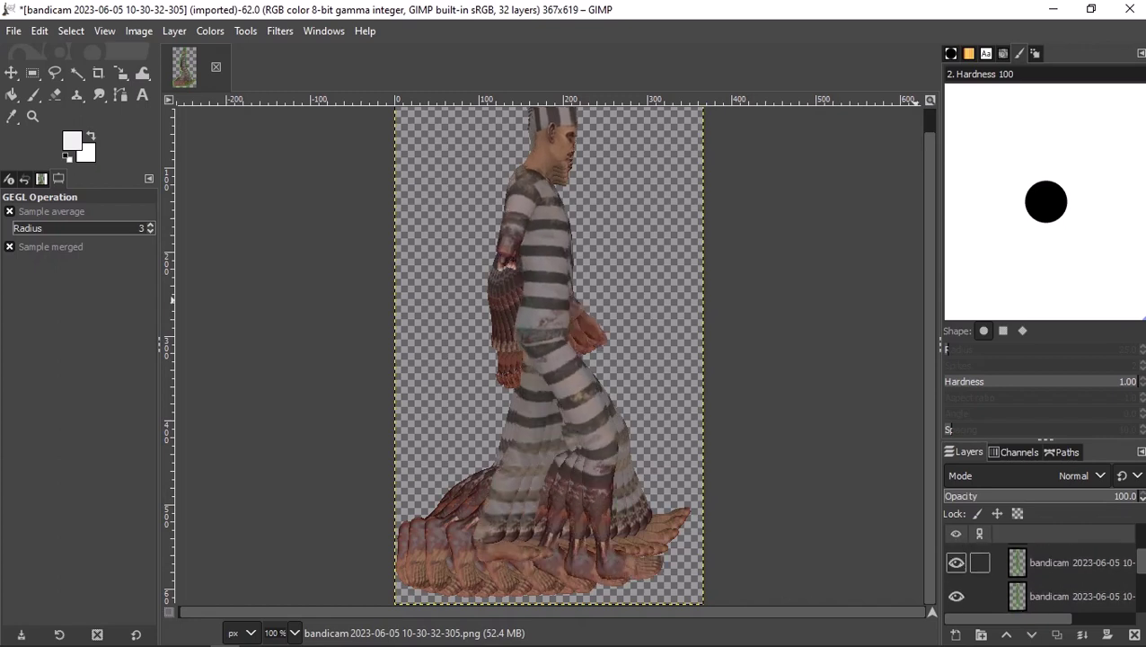
pyautogui.scroll(-1, 956, 562)
pyautogui.click(956, 562)
pyautogui.scroll(-1, 956, 562)
pyautogui.click(956, 563)
pyautogui.scroll(-1, 956, 564)
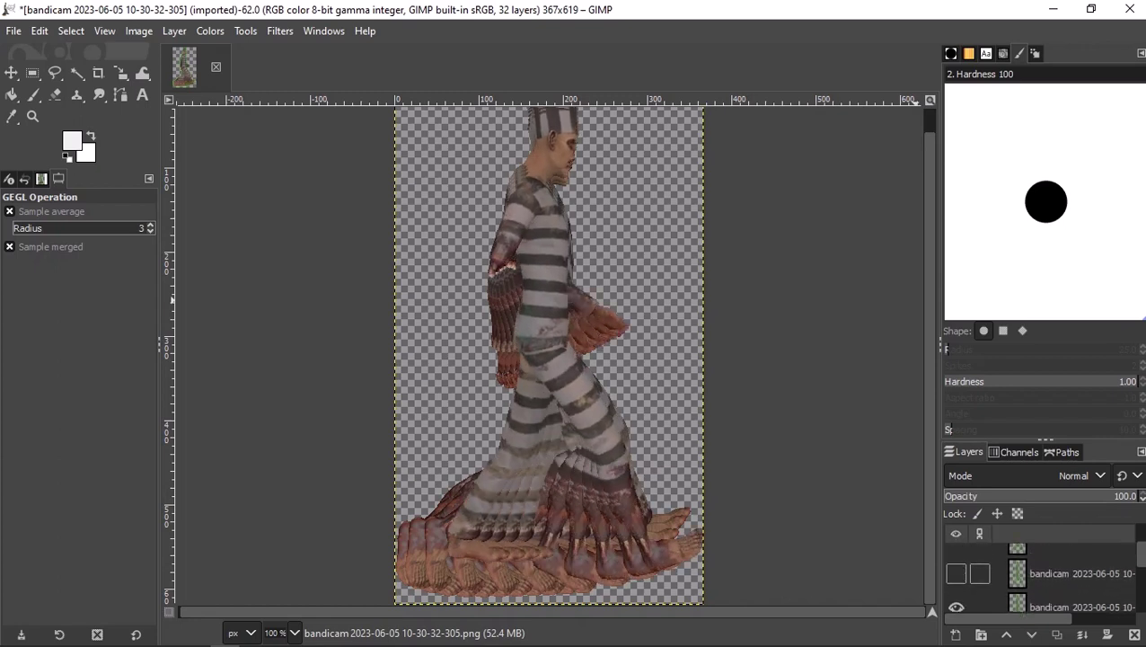
pyautogui.scroll(-1, 956, 574)
pyautogui.click(956, 572)
pyautogui.scroll(2, 957, 561)
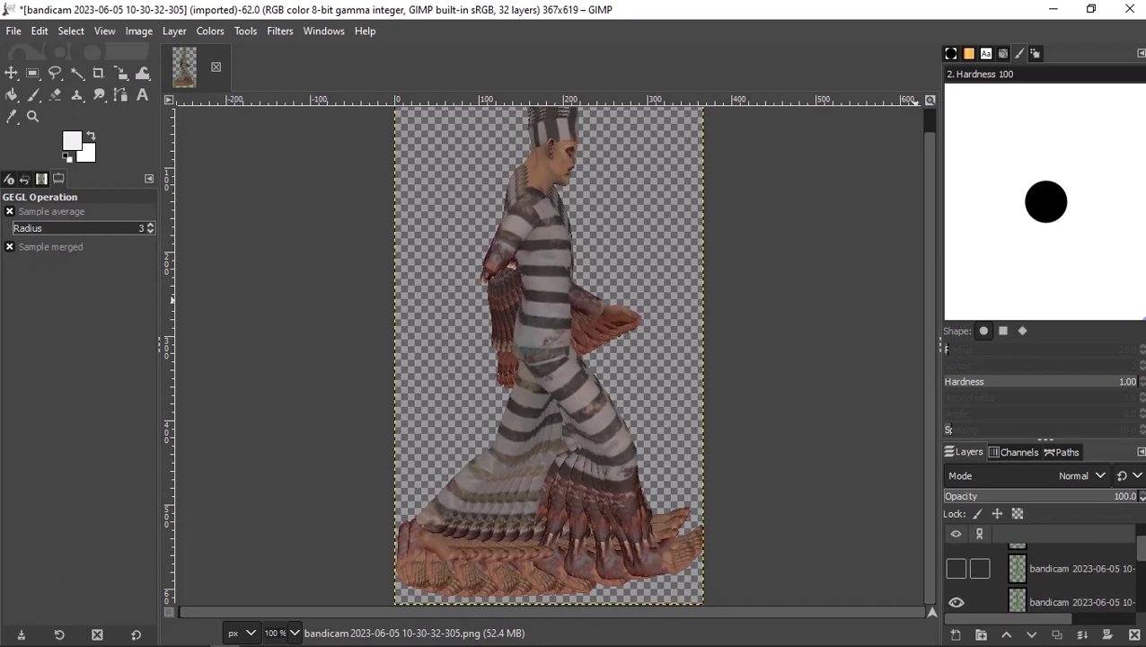
pyautogui.click(956, 561)
pyautogui.scroll(3, 957, 562)
pyautogui.click(957, 559)
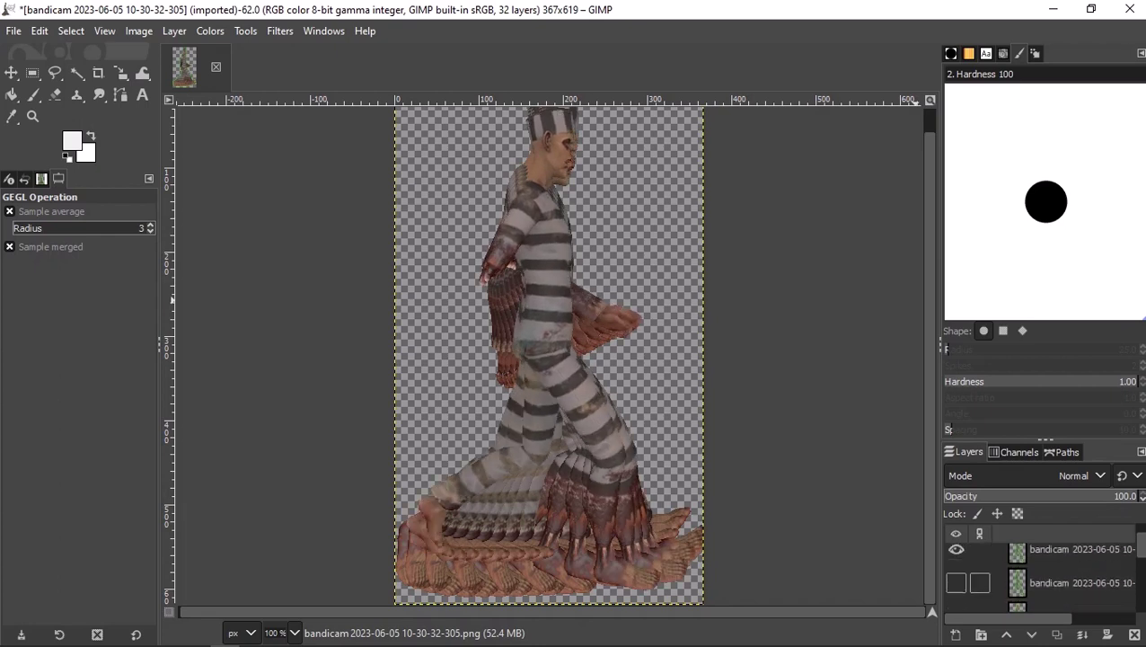
pyautogui.click(957, 579)
pyautogui.scroll(1, 956, 578)
pyautogui.scroll(2, 957, 566)
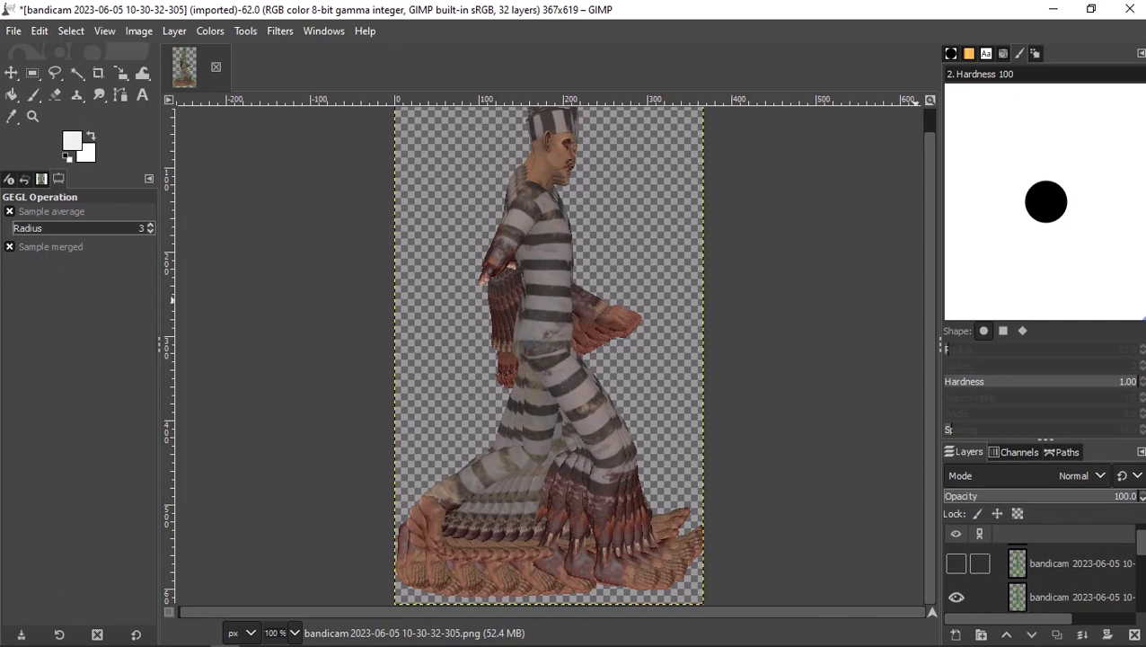
pyautogui.click(957, 564)
pyautogui.scroll(2, 957, 564)
pyautogui.click(957, 563)
pyautogui.scroll(2, 957, 561)
pyautogui.click(957, 560)
pyautogui.scroll(2, 957, 561)
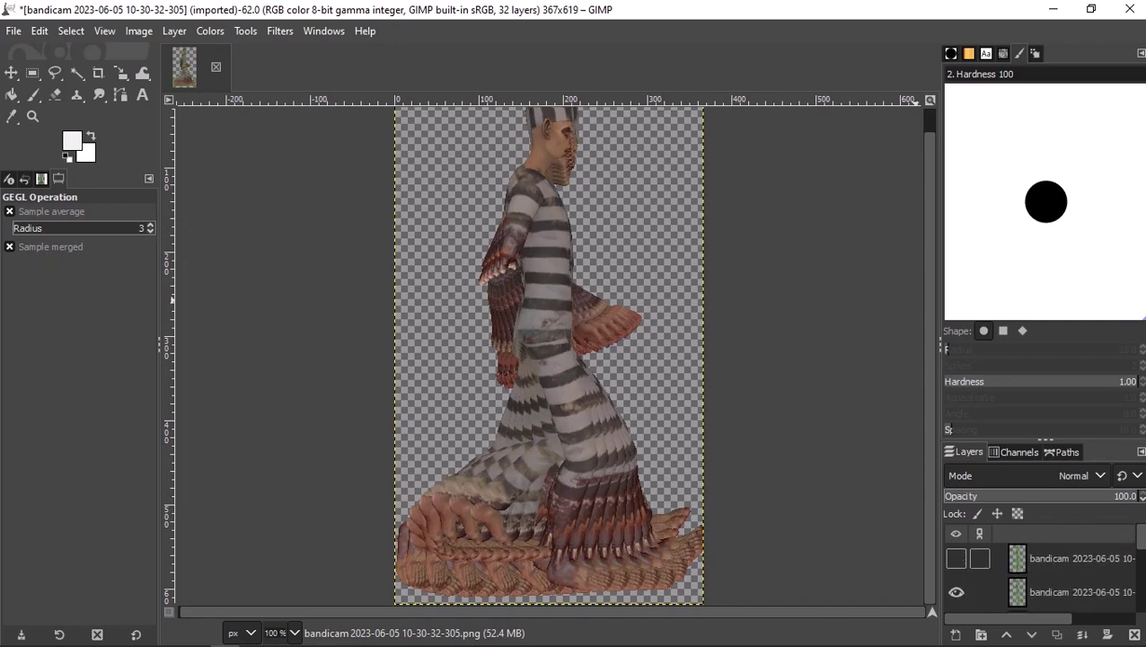
pyautogui.click(957, 560)
pyautogui.scroll(2, 957, 559)
pyautogui.click(957, 560)
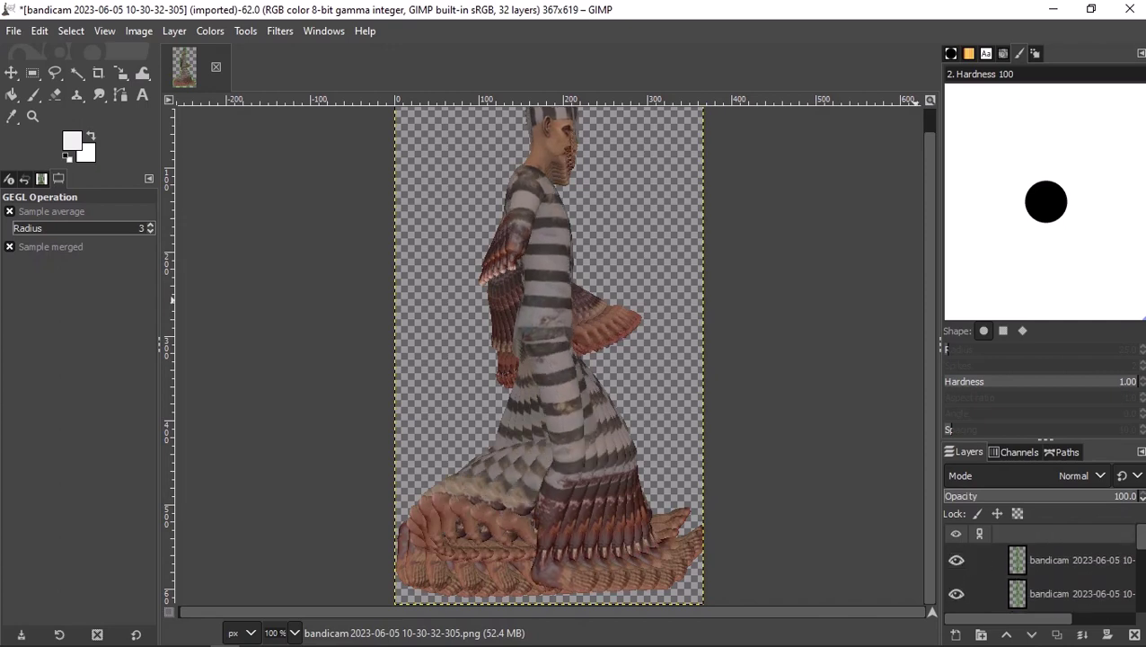
# Preview the frame layers as an animation in a maximized Animation Playback window and start playing it.
pyautogui.moveTo(1141, 536); pyautogui.dragTo(1141, 584)
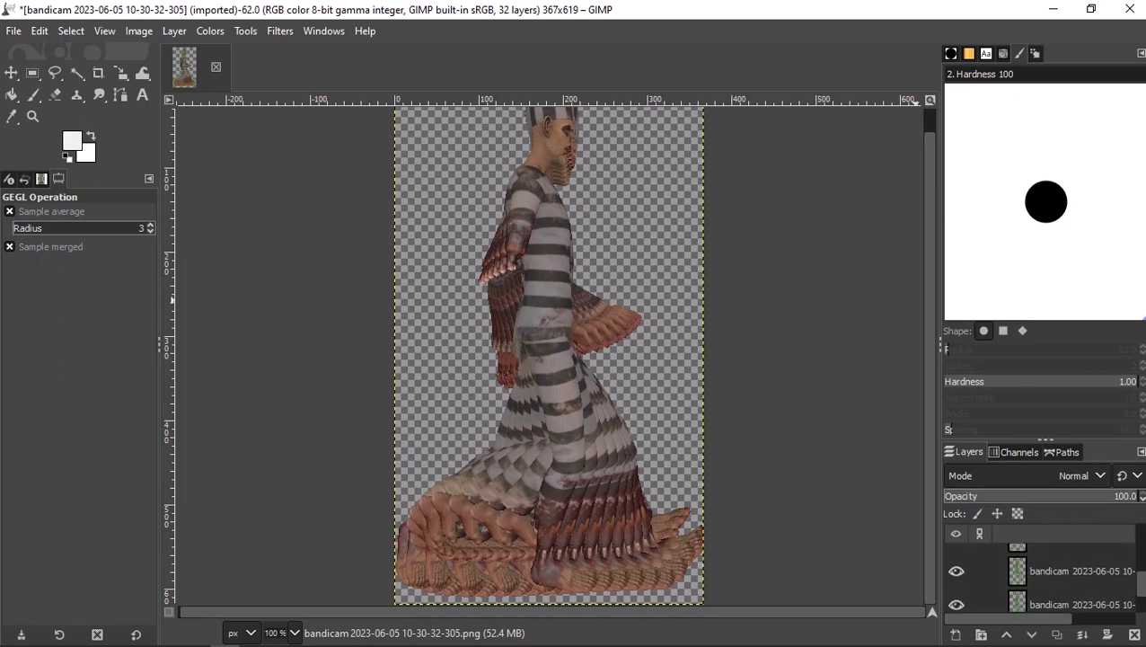
pyautogui.scroll(-1, 957, 589)
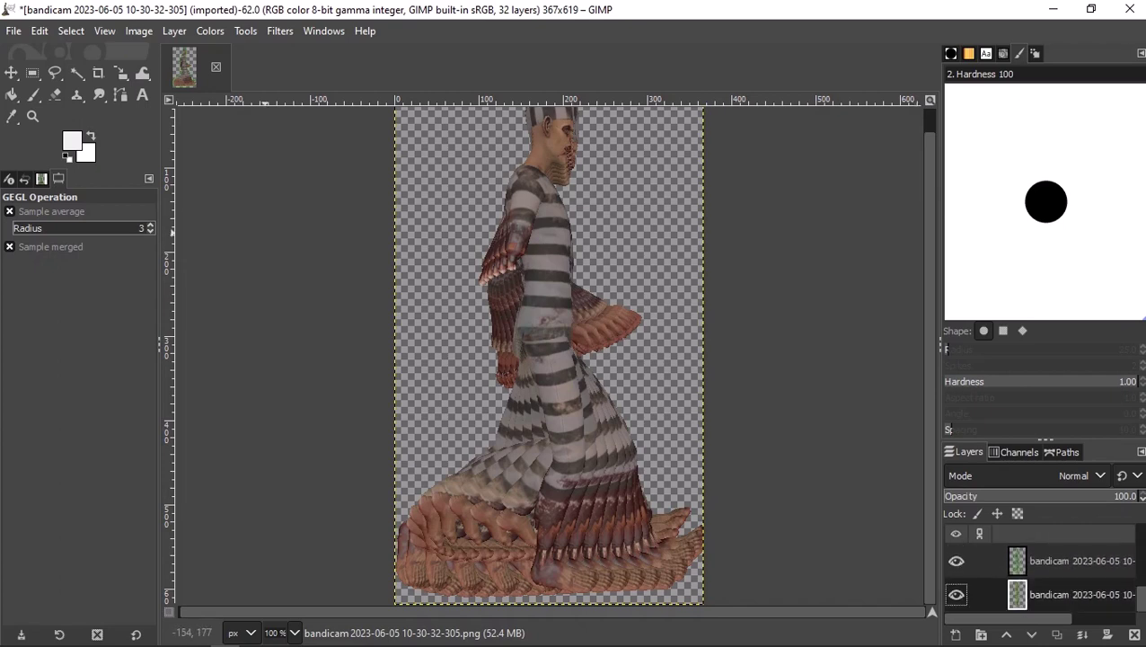
pyautogui.click(279, 31)
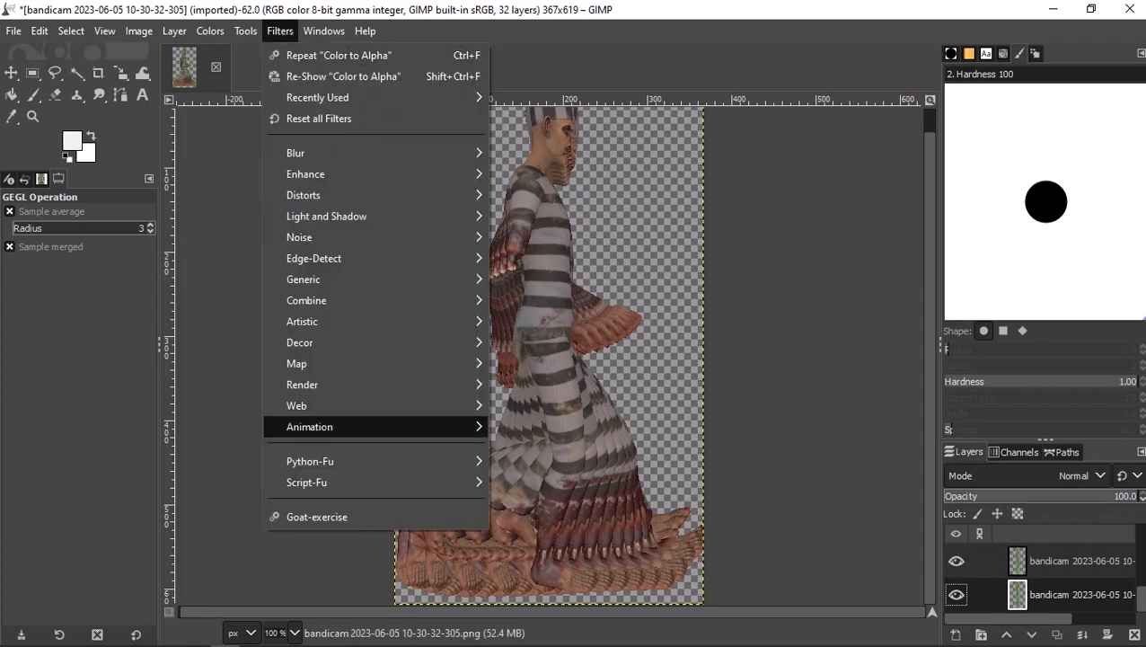
pyautogui.moveTo(309, 427)
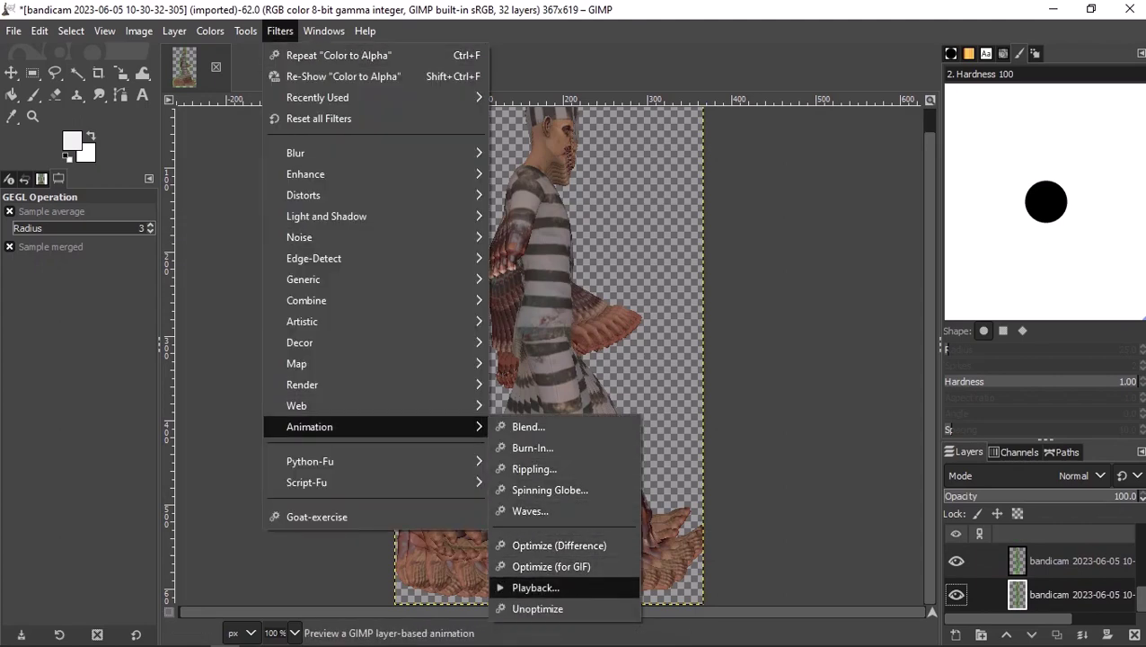
pyautogui.click(536, 588)
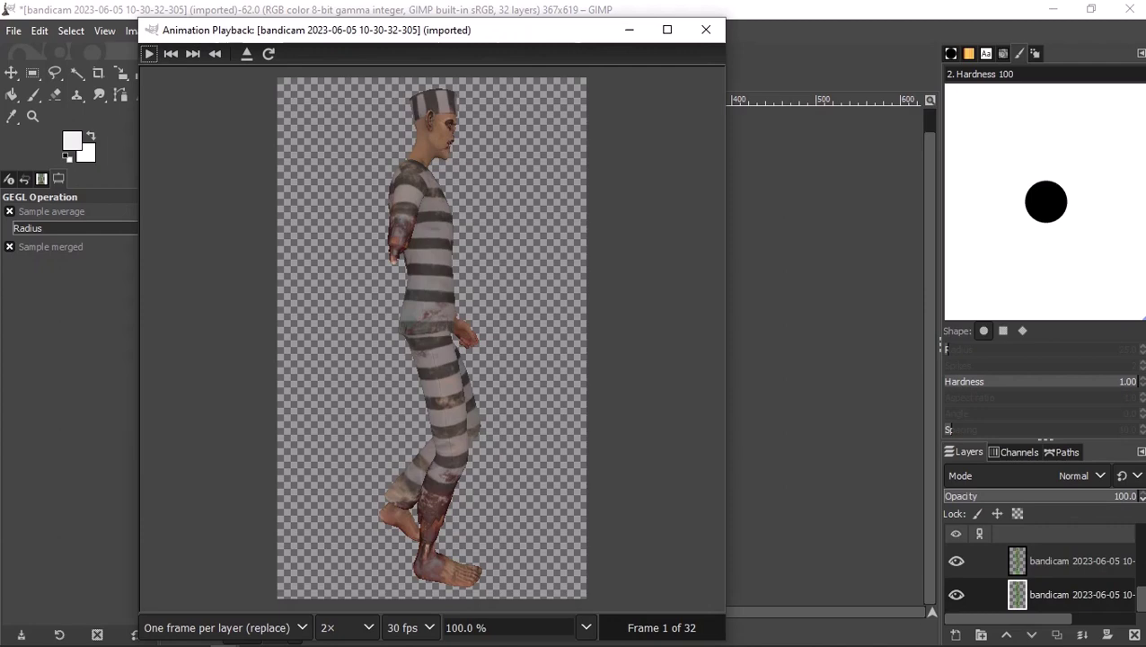
pyautogui.click(667, 30)
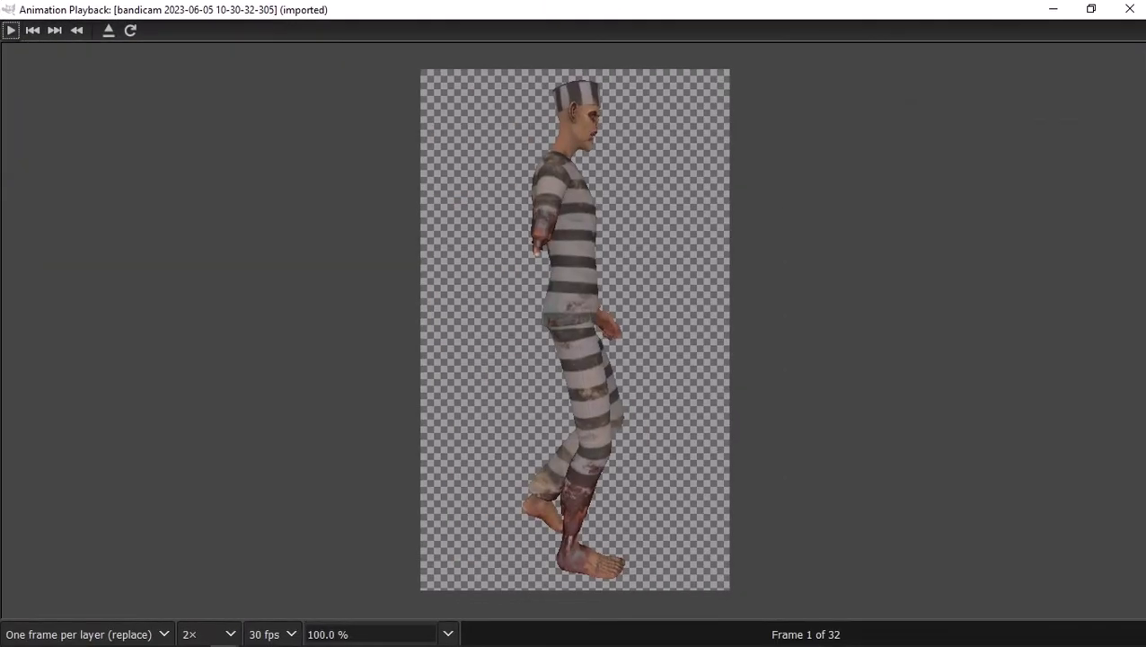
pyautogui.click(10, 30)
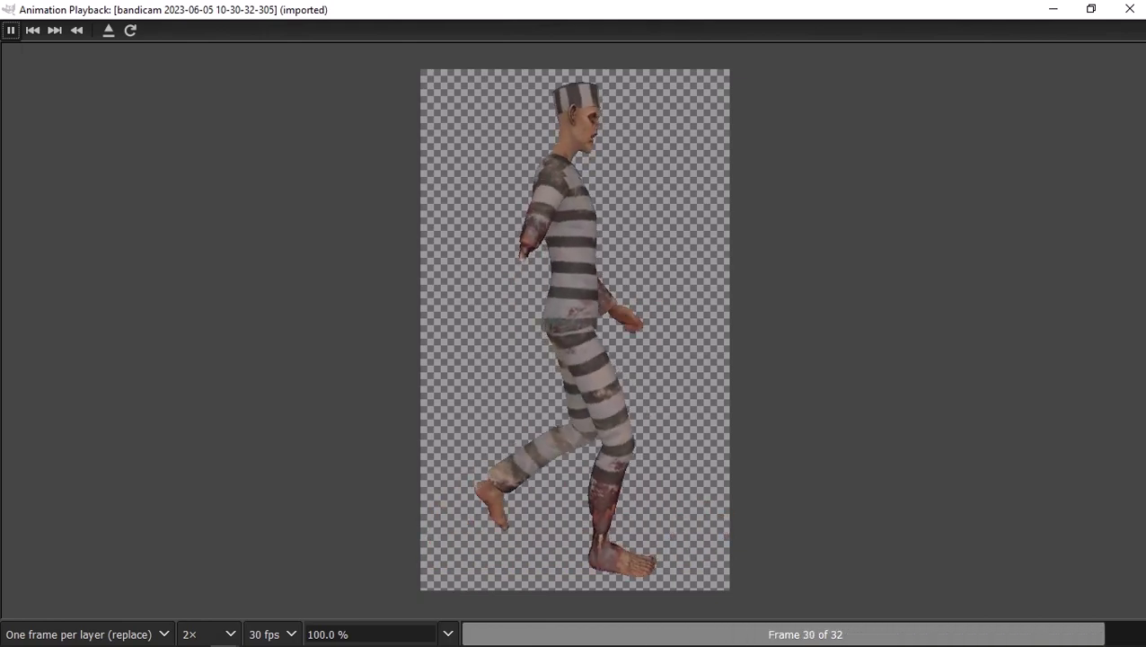
# Set the animation playback speed to 1×, watch the walk cycle, and minimize the playback window.
pyautogui.click(224, 642)
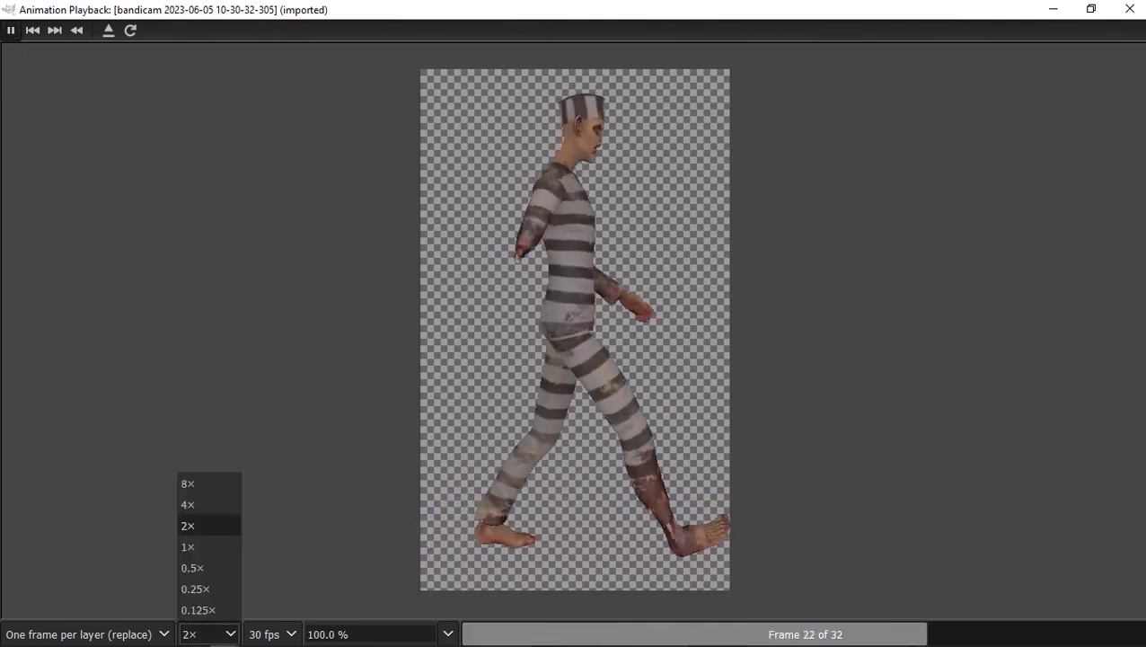
pyautogui.click(198, 546)
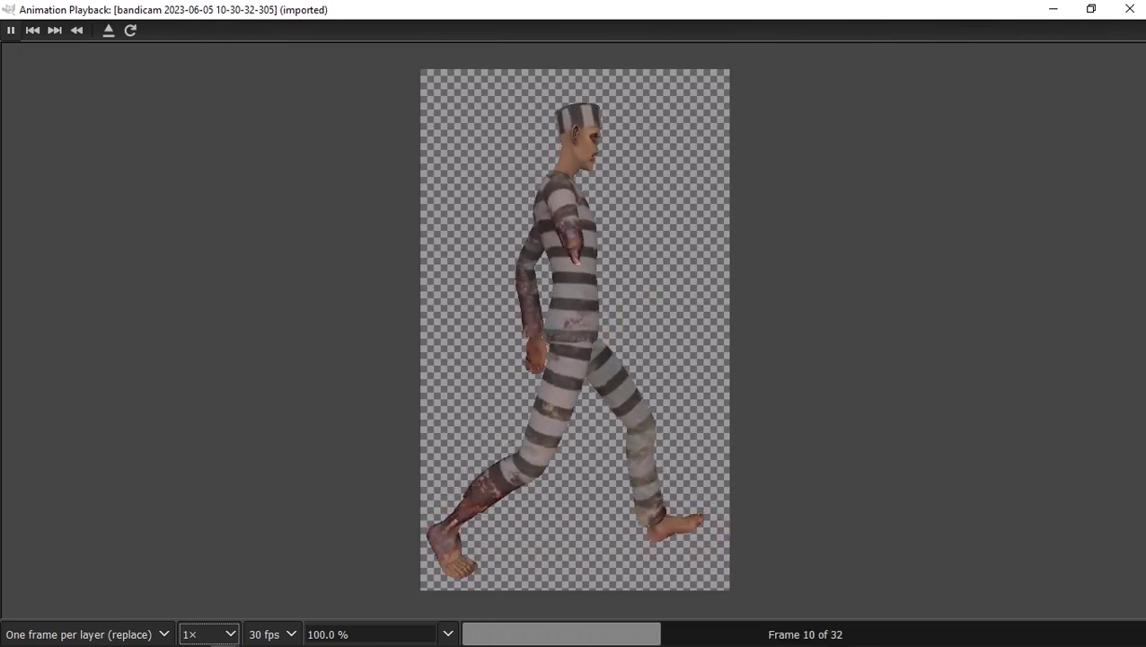
pyautogui.press('space')
pyautogui.click(1053, 9)
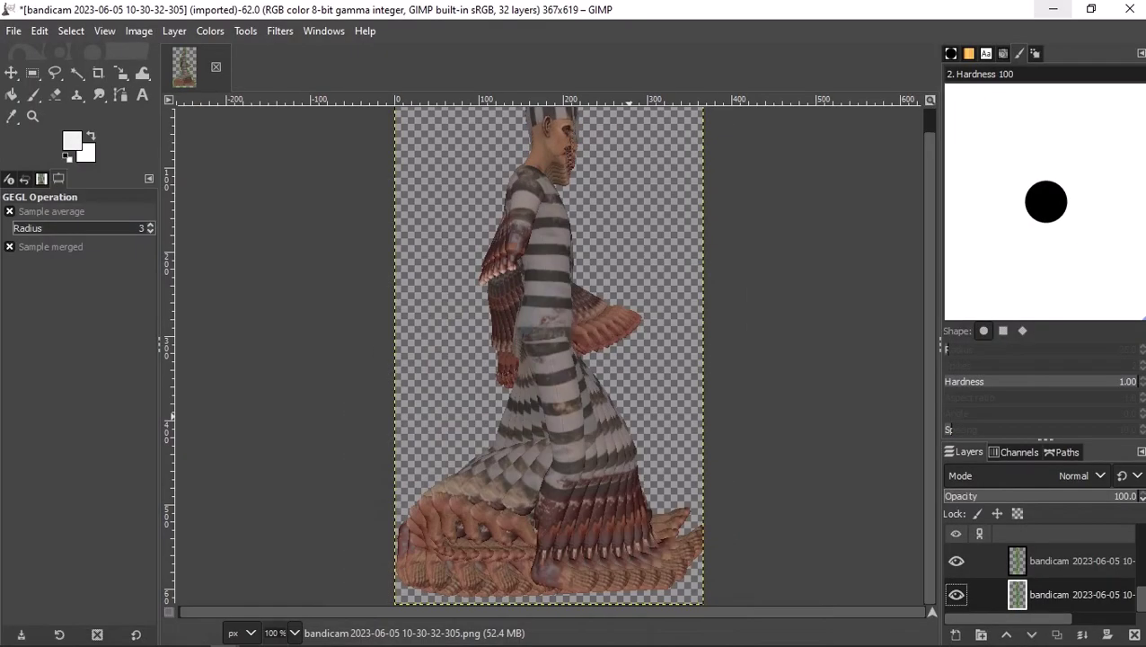
# Start exporting the image as 222.gif, bring up the GIF export options, and cancel the export.
pyautogui.click(13, 31)
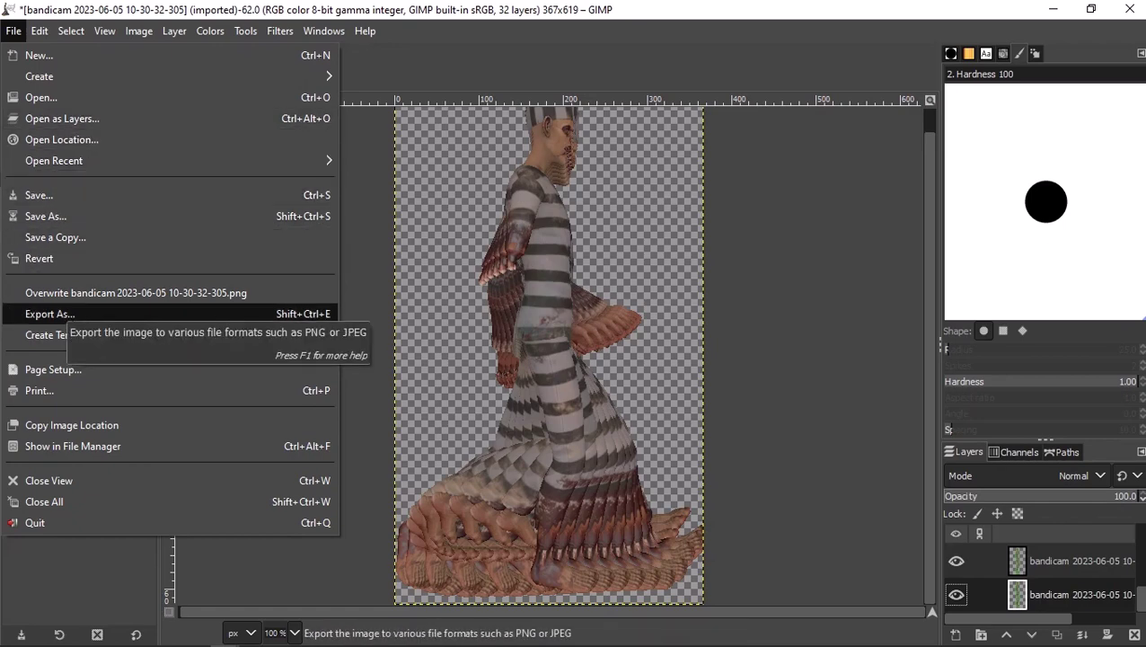
pyautogui.click(54, 316)
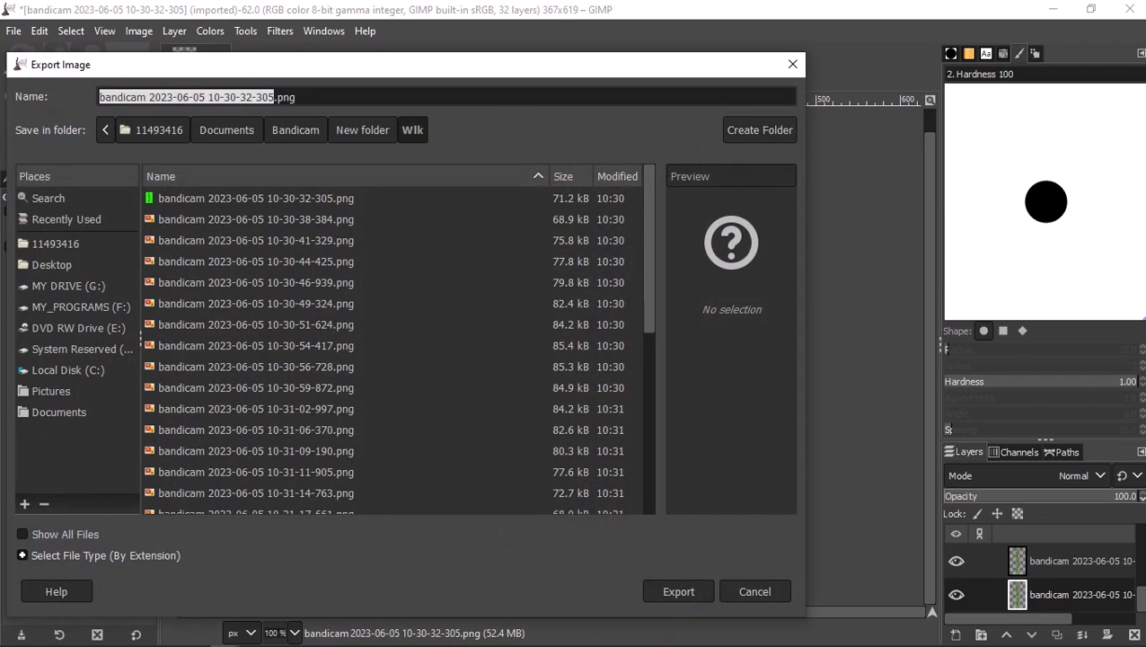
pyautogui.moveTo(278, 97); pyautogui.dragTo(297, 97)
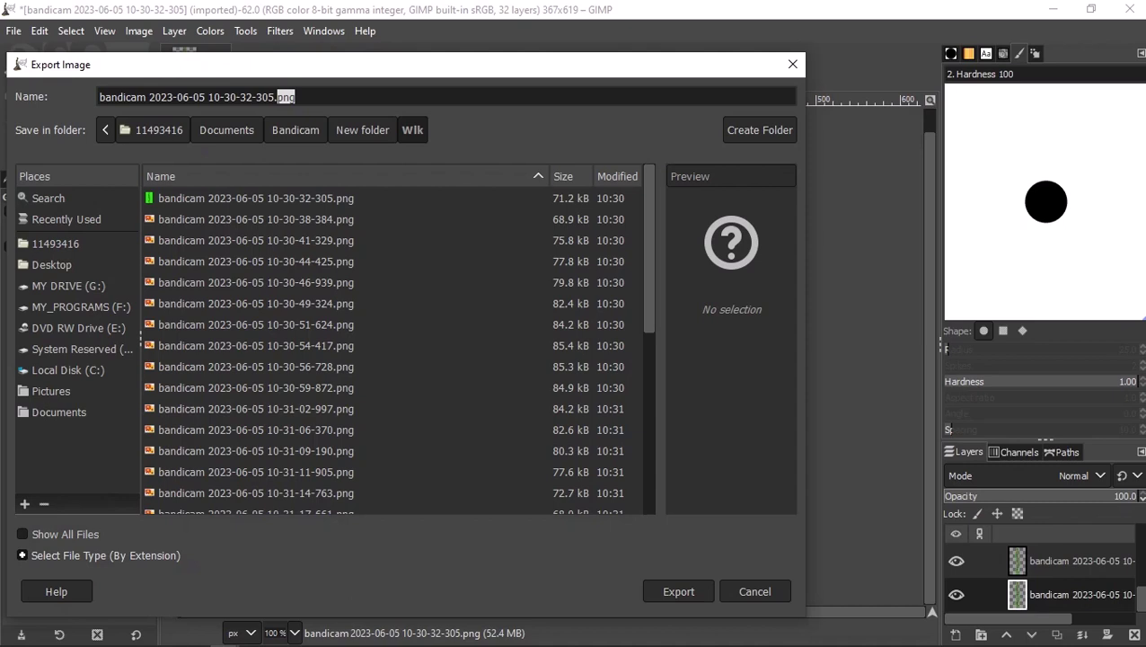
pyautogui.write('gif')
pyautogui.hotkey('shift', 'Left')
pyautogui.hotkey('shift', 'Left')
pyautogui.hotkey('shift', 'Left')
pyautogui.hotkey('shift', 'Left')
pyautogui.press('Left')
pyautogui.hotkey('ctrl', 'shift', 'Left')
pyautogui.hotkey('ctrl', 'shift', 'Left')
pyautogui.hotkey('ctrl', 'shift', 'Left')
pyautogui.hotkey('ctrl', 'shift', 'Left')
pyautogui.hotkey('ctrl', 'shift', 'Left')
pyautogui.hotkey('ctrl', 'shift', 'Left')
pyautogui.hotkey('ctrl', 'shift', 'Left')
pyautogui.hotkey('ctrl', 'shift', 'Left')
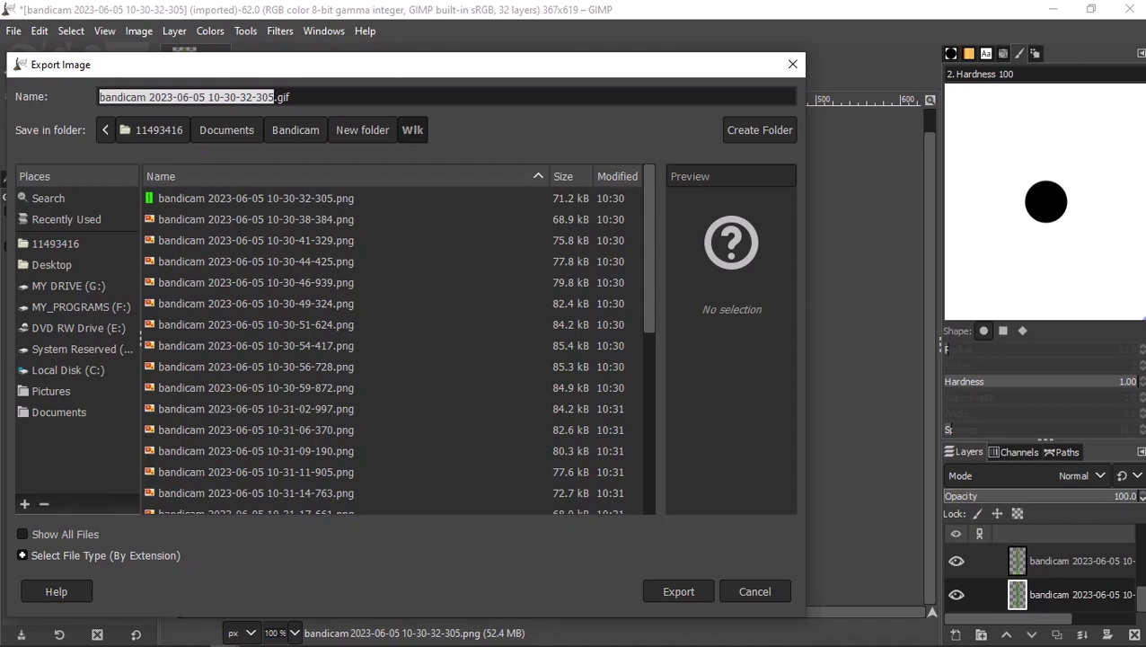
pyautogui.write('222')
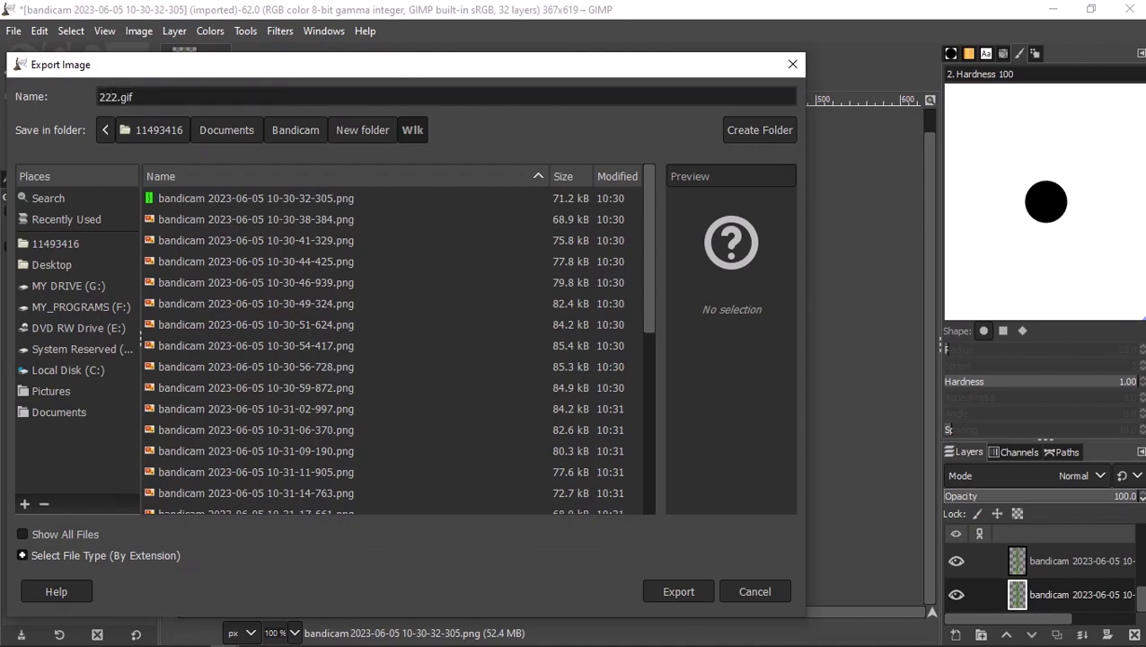
pyautogui.press('Return')
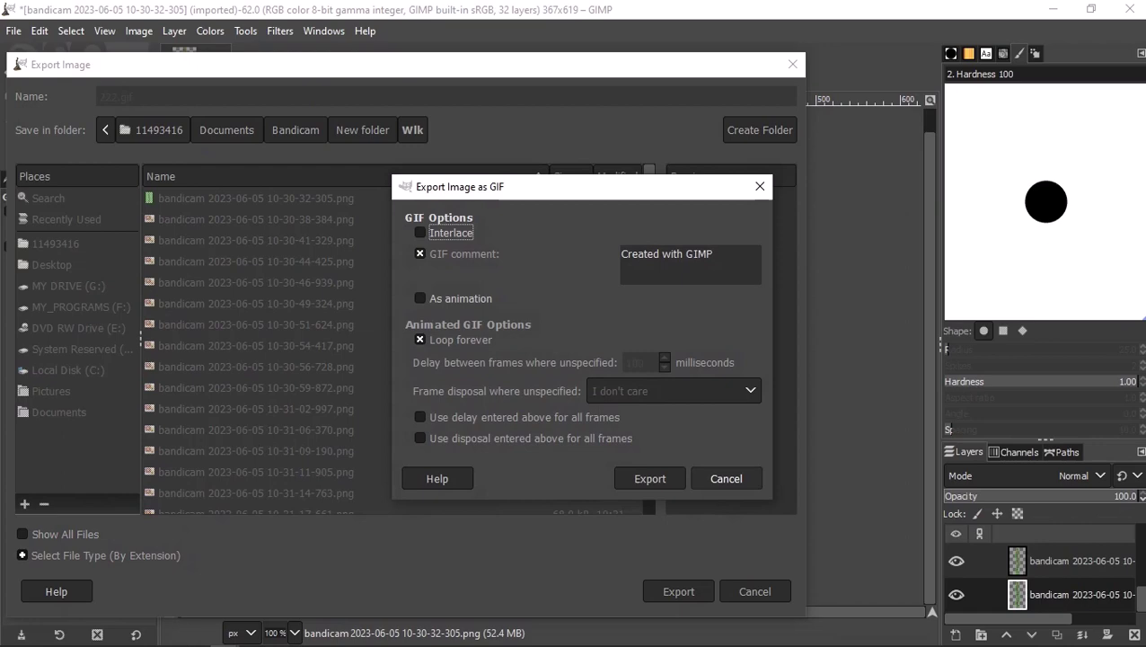
pyautogui.click(726, 478)
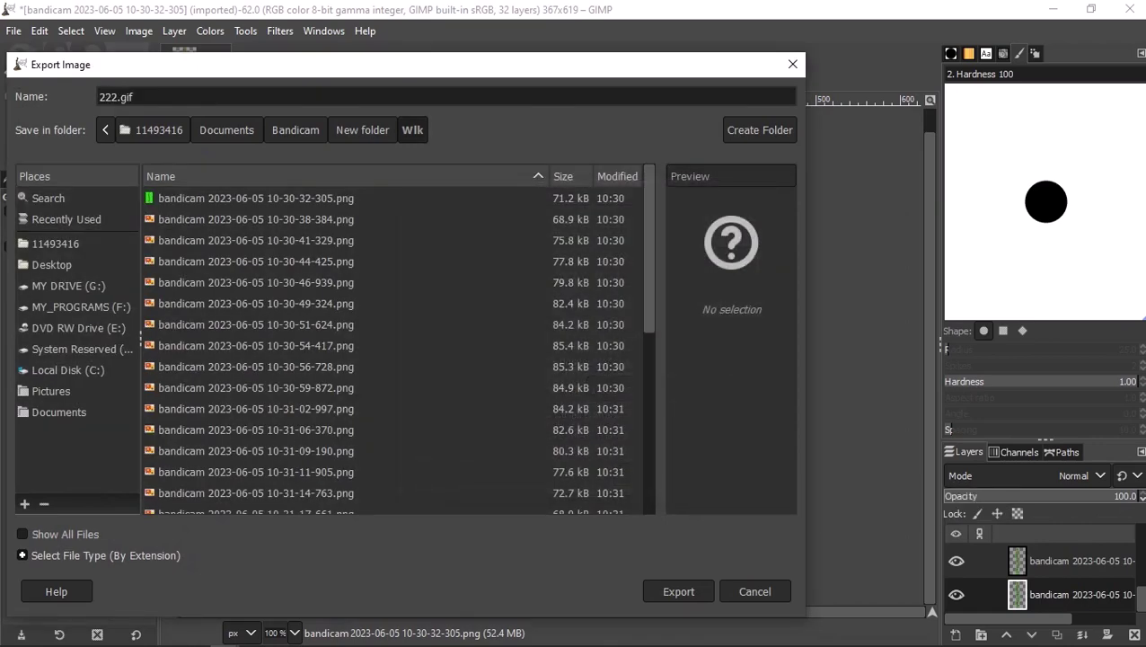
pyautogui.click(755, 591)
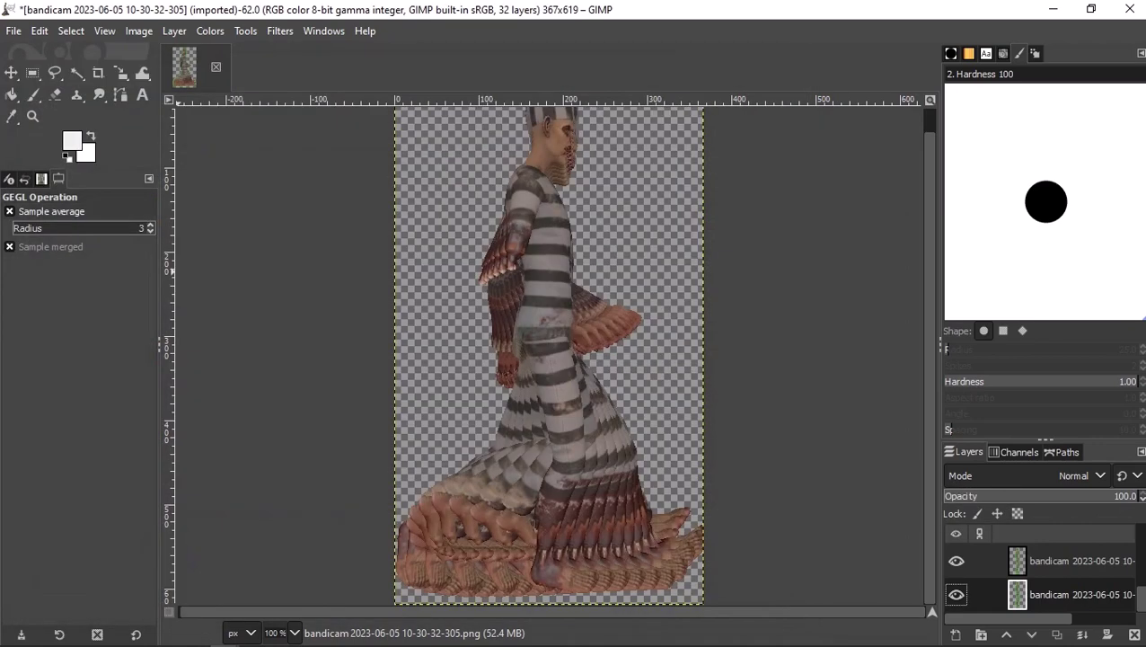
# Examine the full list of file types available for exporting the image, and cancel the export.
pyautogui.click(14, 31)
pyautogui.click(40, 312)
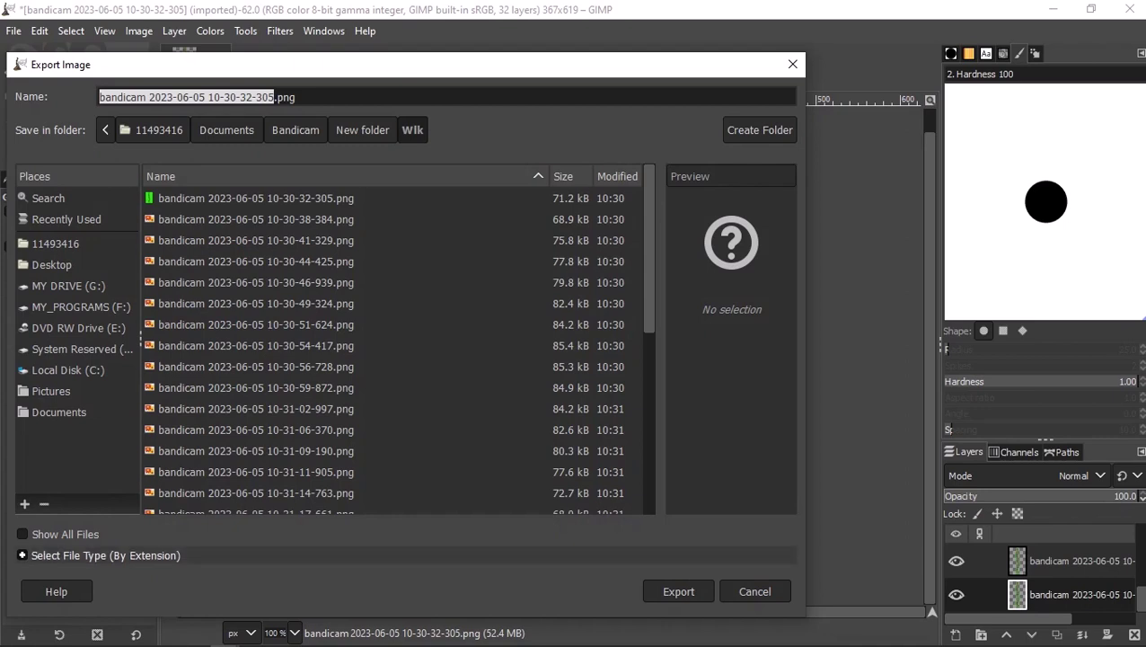
pyautogui.click(21, 555)
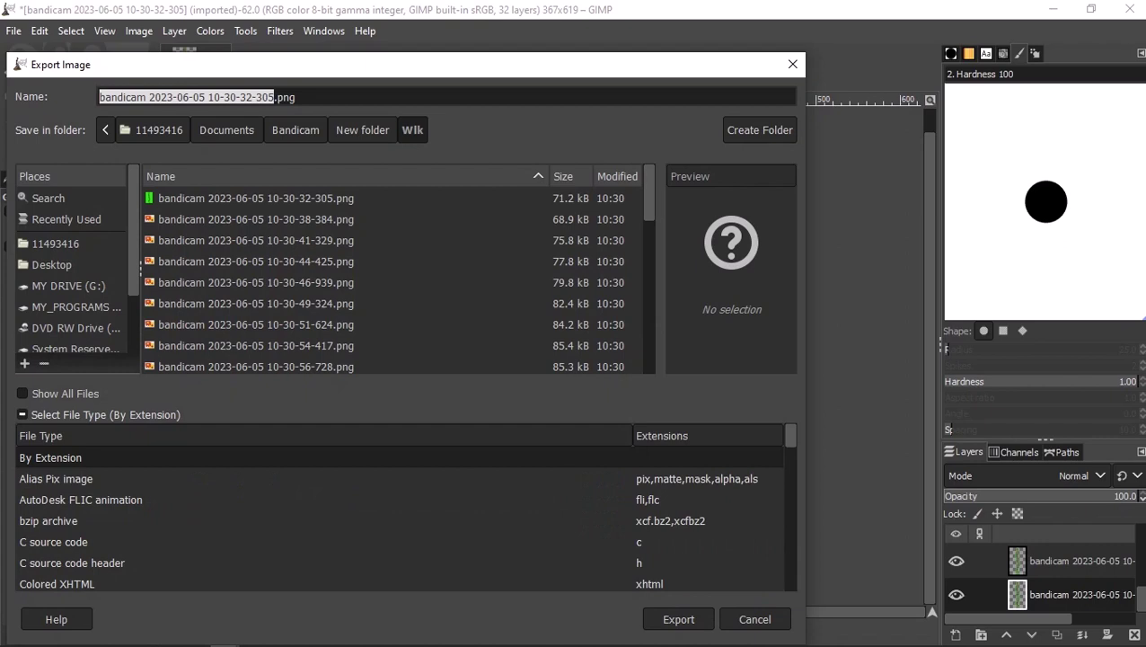
pyautogui.scroll(-2, 405, 512)
pyautogui.scroll(-1, 404, 512)
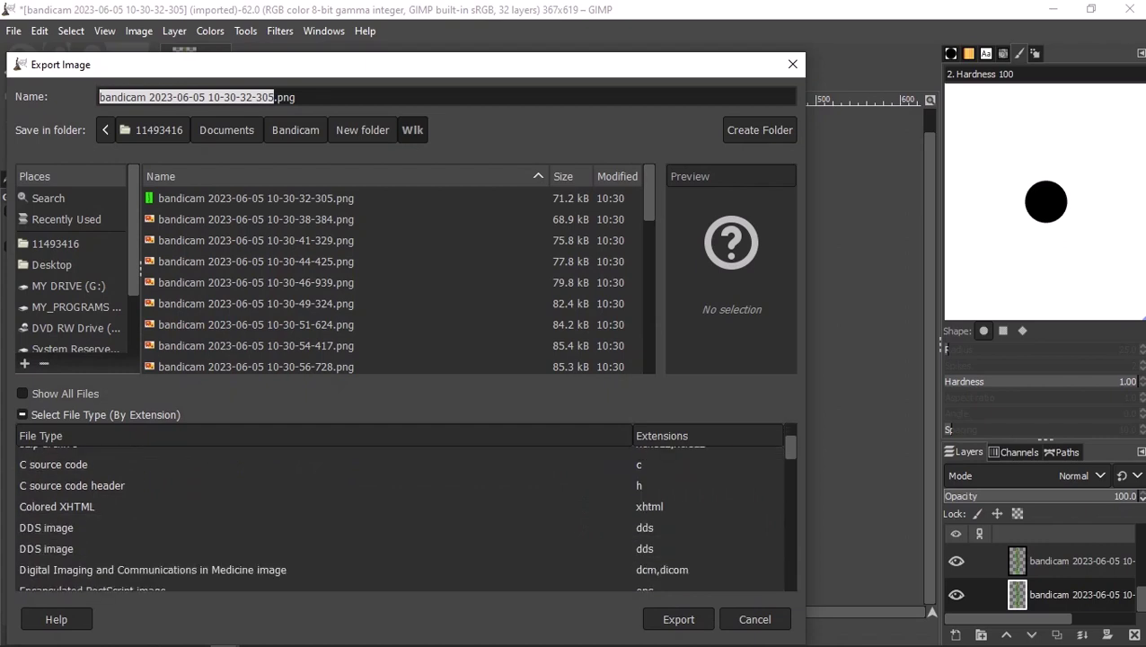
pyautogui.scroll(-1, 405, 512)
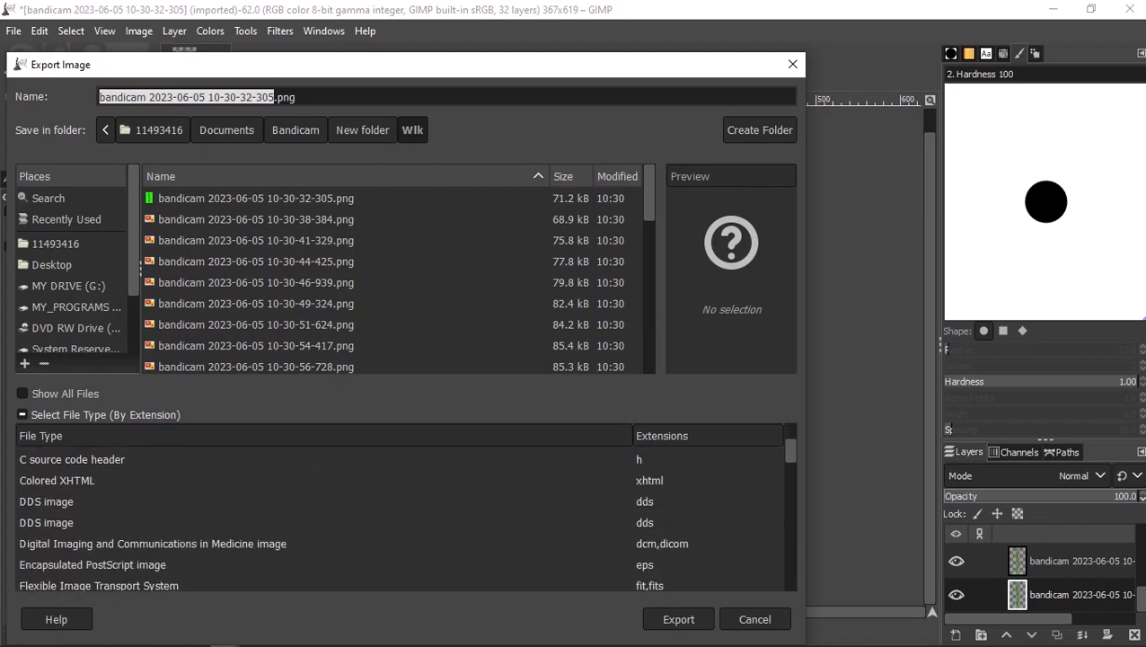
pyautogui.scroll(-2, 404, 512)
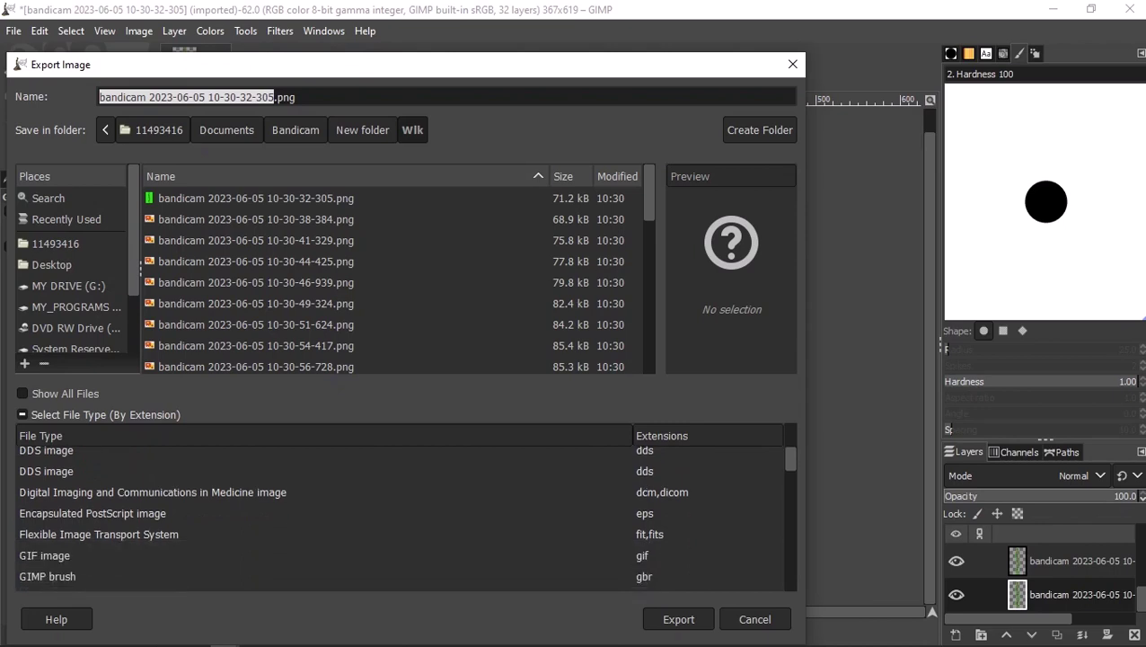
pyautogui.scroll(-2, 404, 512)
pyautogui.scroll(-7, 404, 512)
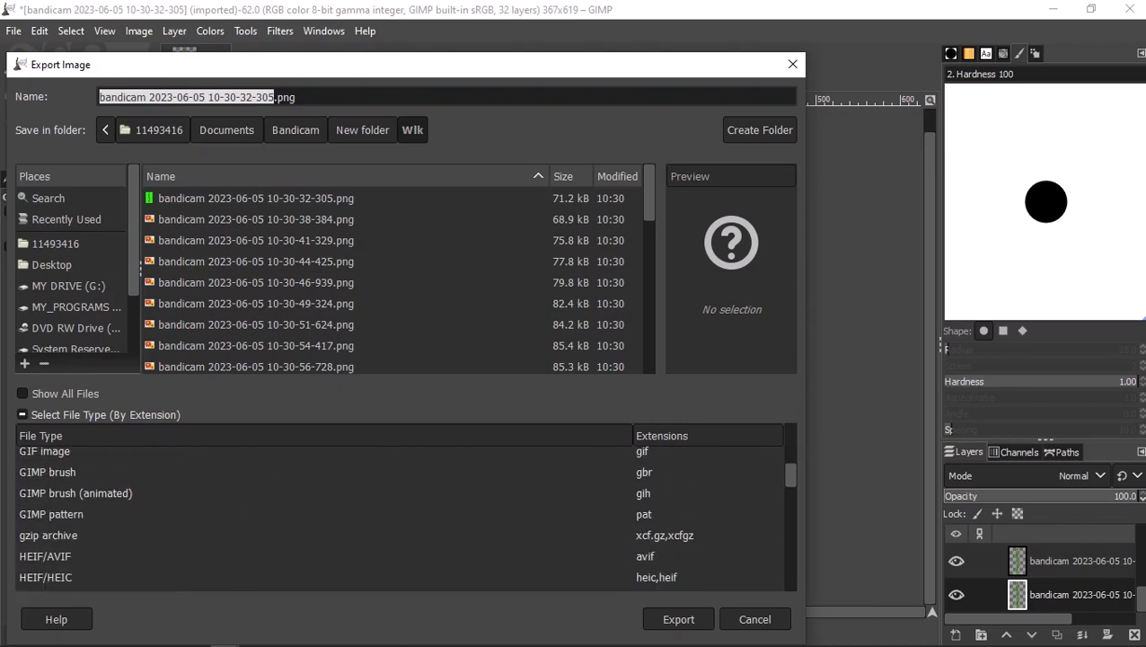
pyautogui.scroll(-10, 404, 512)
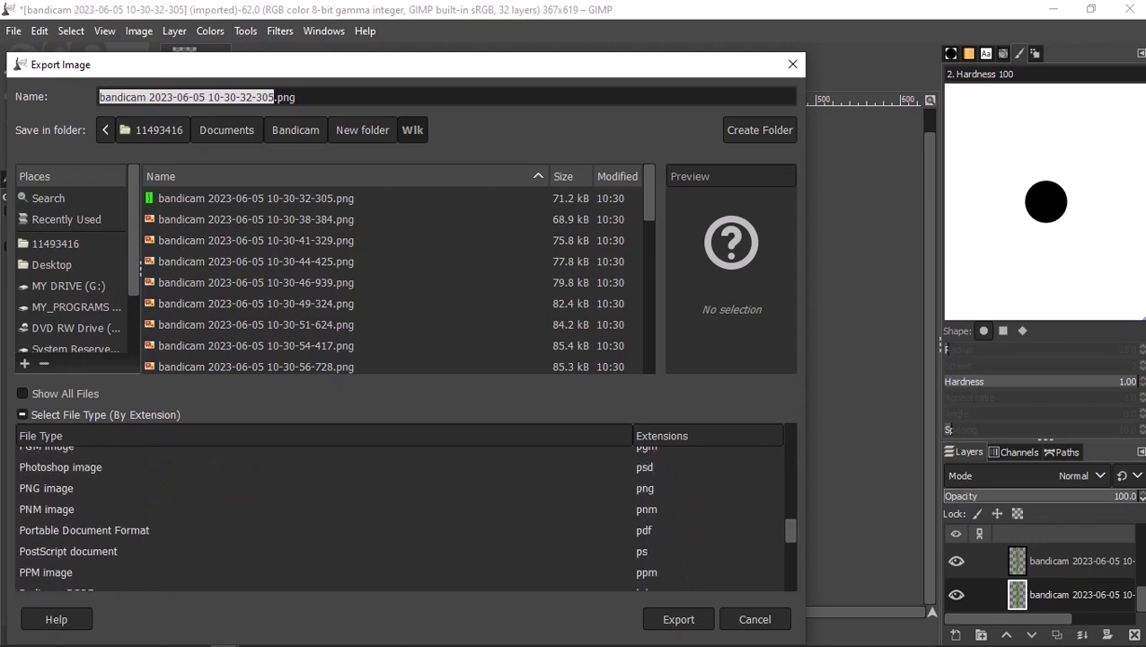
pyautogui.scroll(-7, 405, 513)
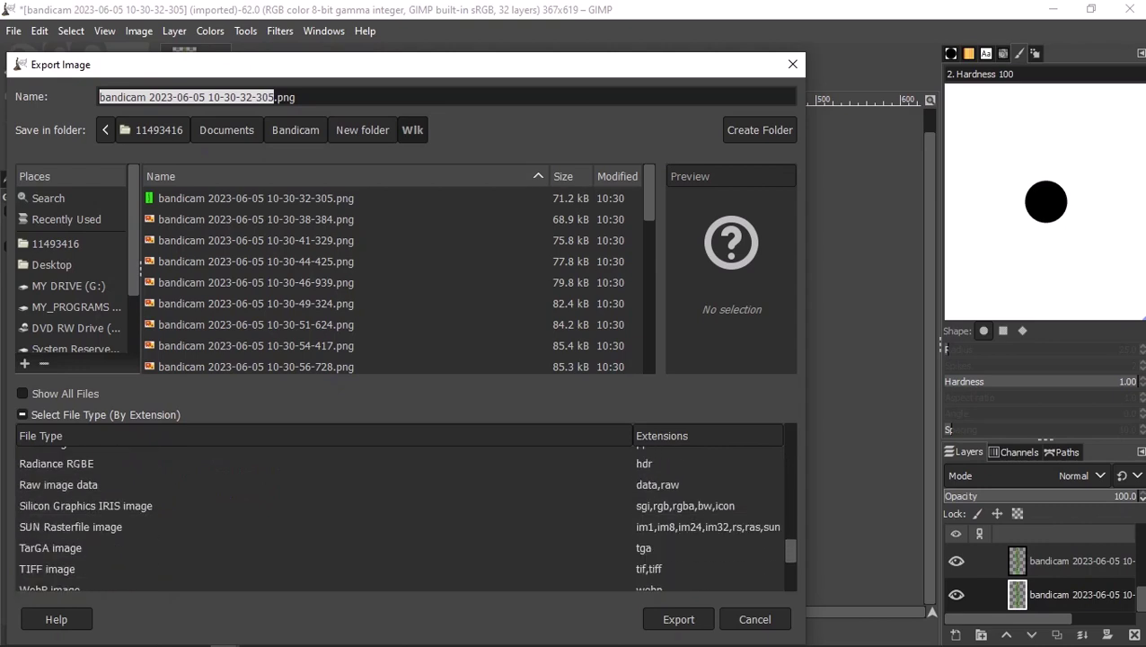
pyautogui.scroll(-3, 405, 512)
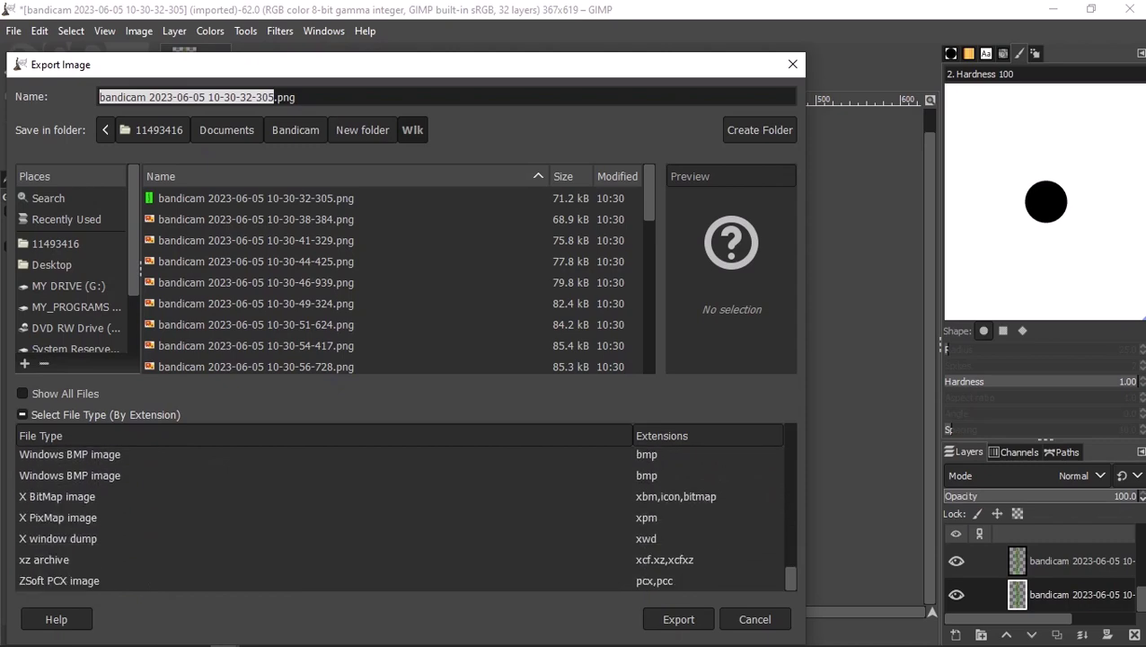
pyautogui.scroll(3, 404, 512)
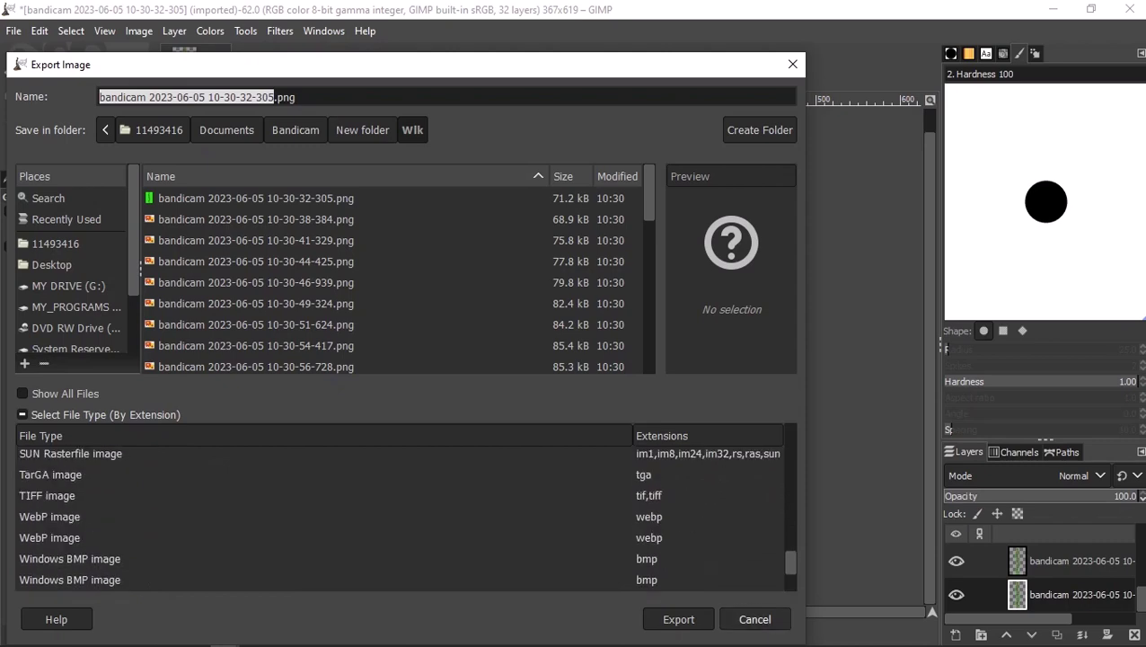
pyautogui.click(754, 619)
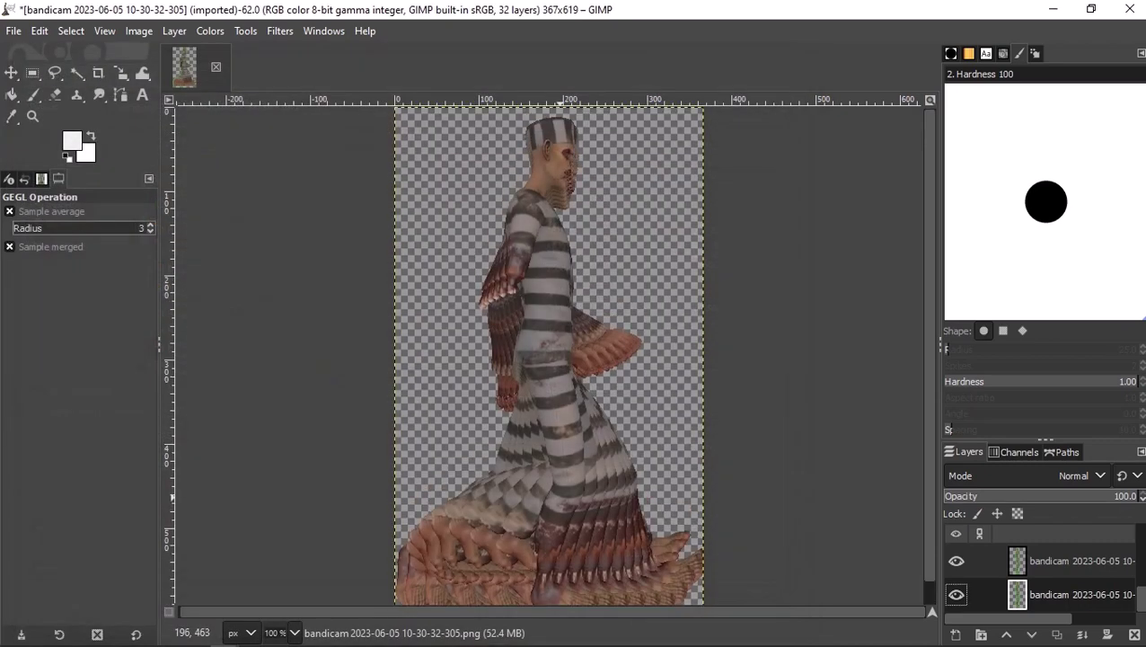
pyautogui.scroll(-1, 559, 470)
pyautogui.scroll(1, 539, 463)
pyautogui.scroll(-1, 479, 300)
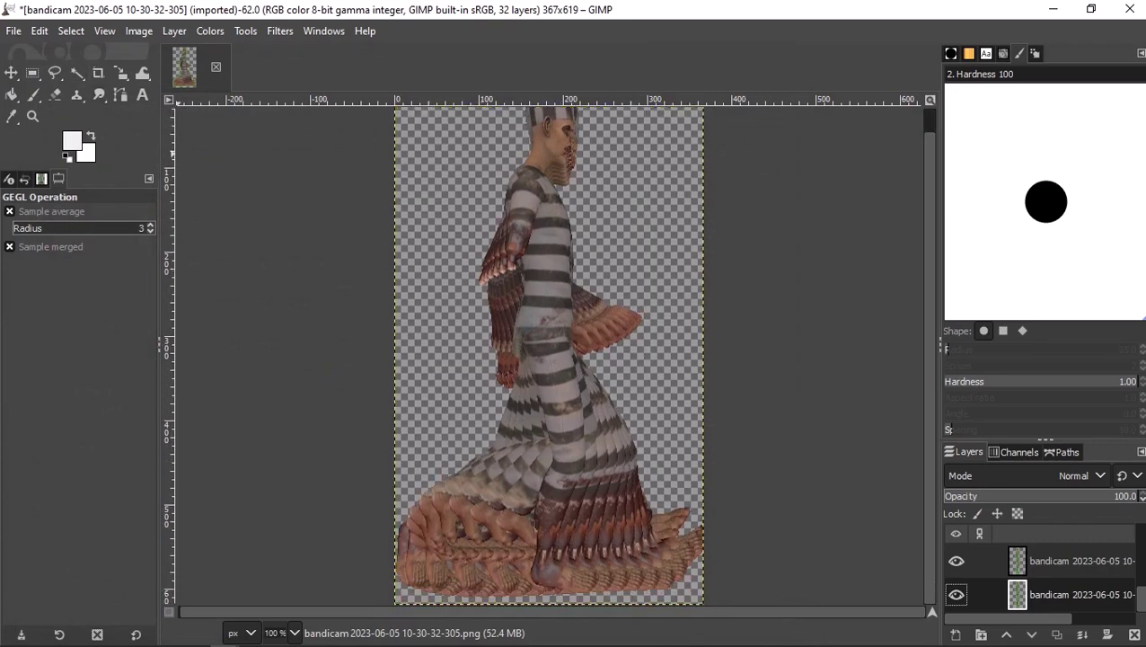
pyautogui.click(13, 30)
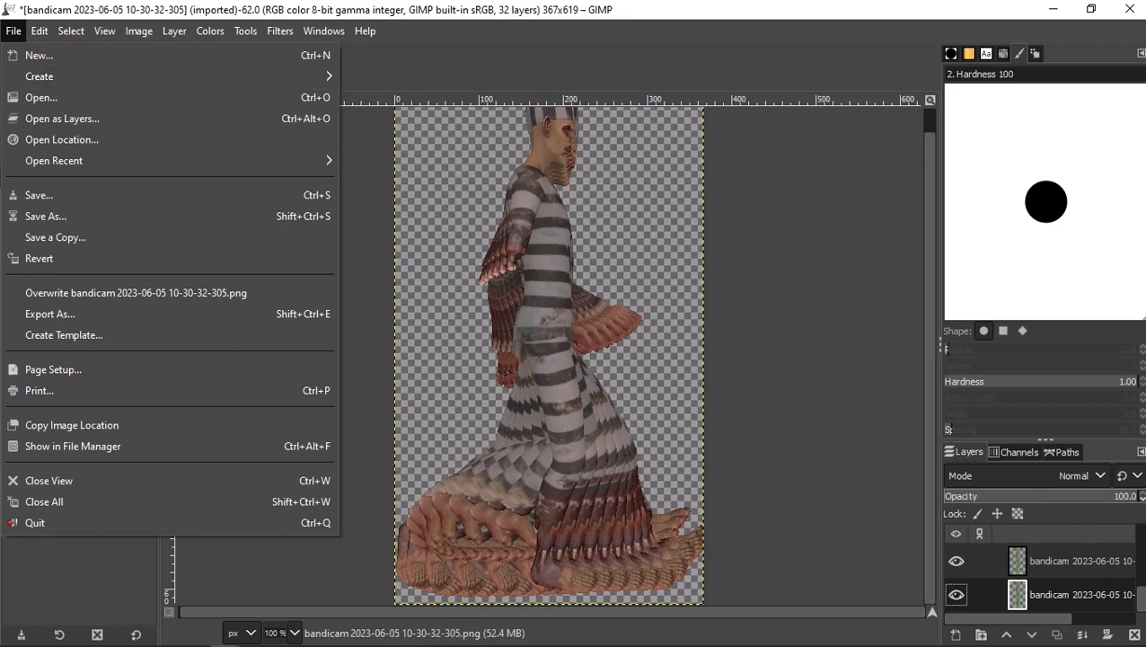
pyautogui.press('Escape')
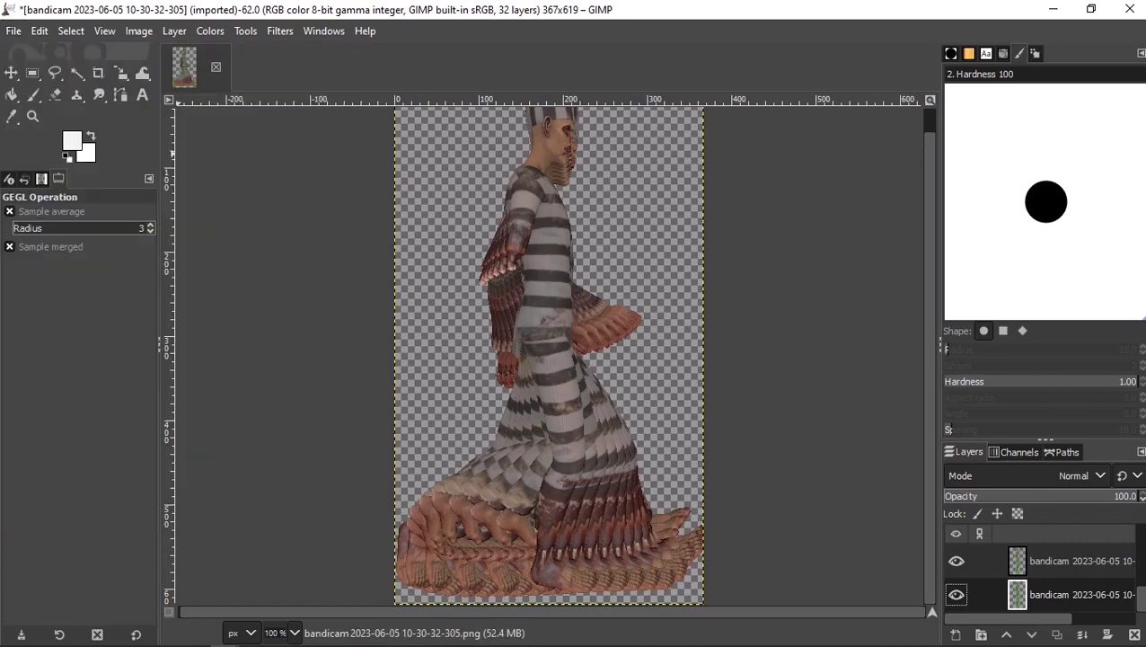
pyautogui.rightClick(1020, 594)
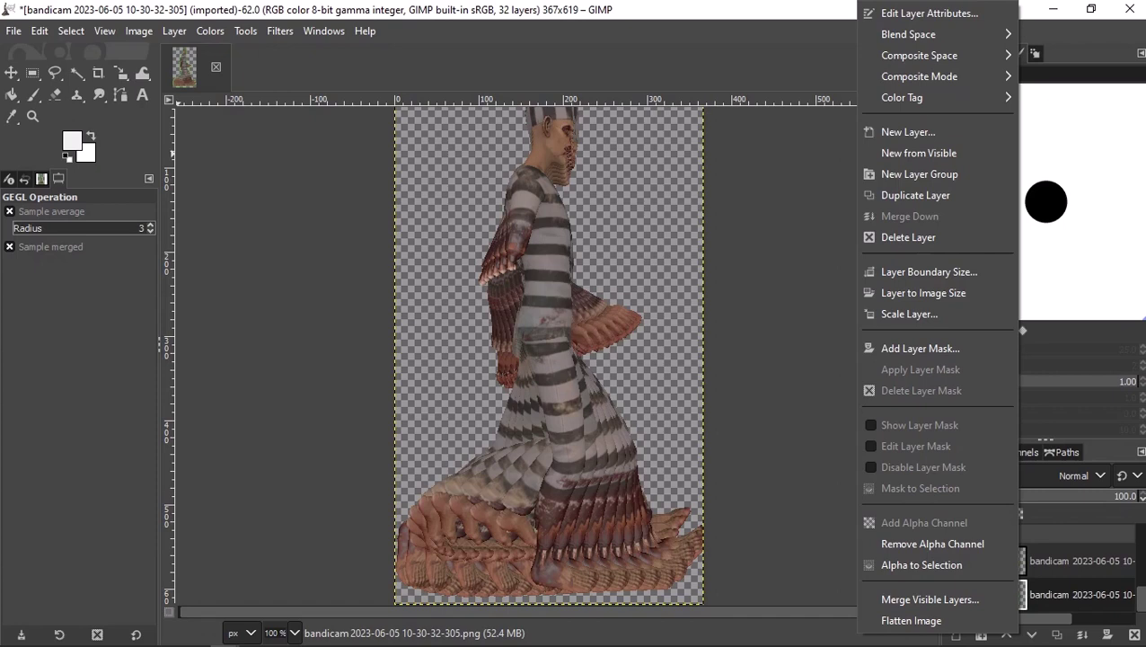
pyautogui.press('Escape')
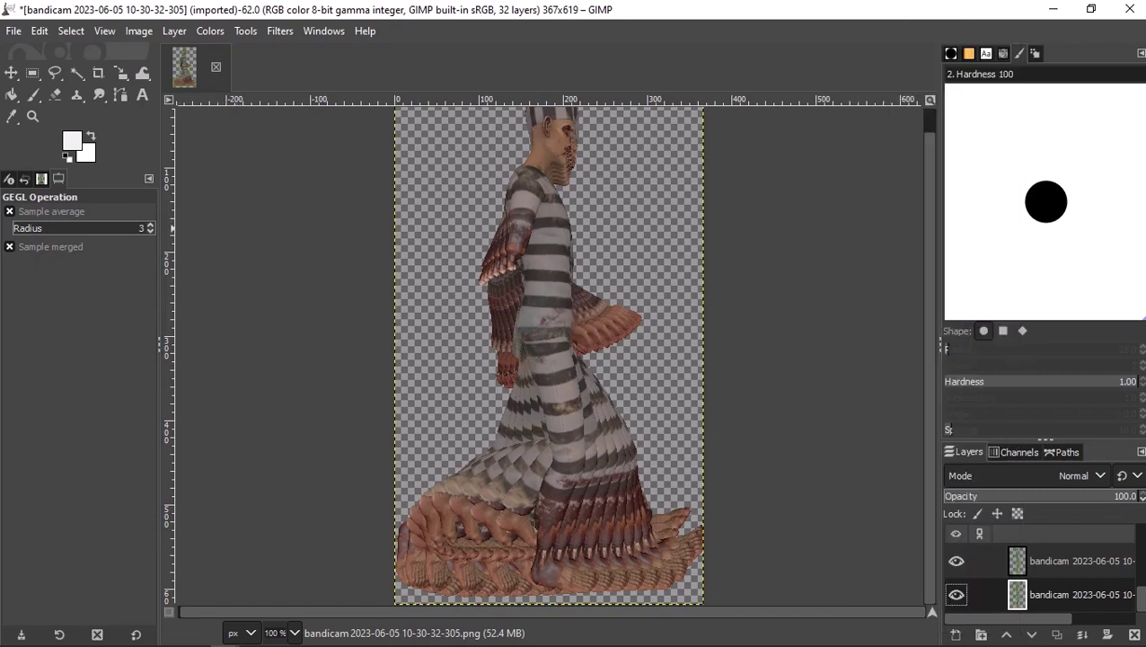